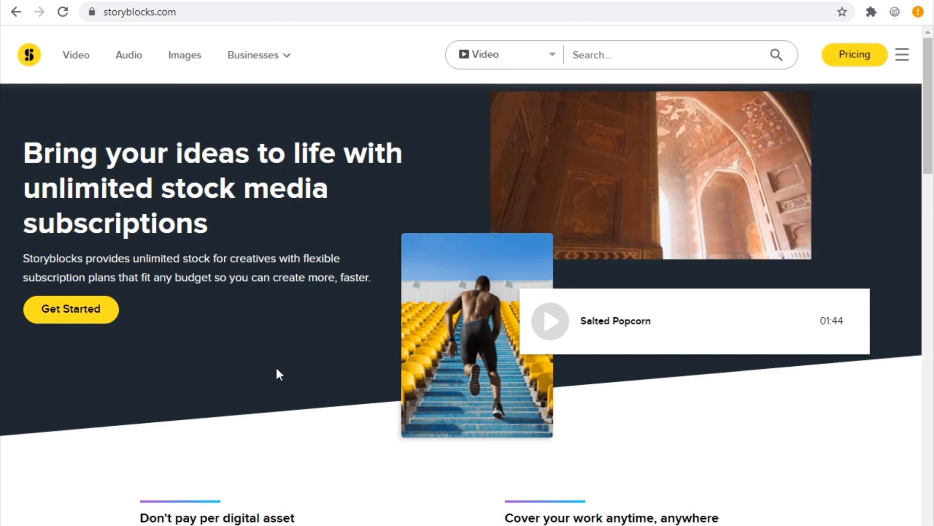
Look through the Storyblocks homepage, including its subscription plans and the free account section
scroll(277, 368, "down", 1)
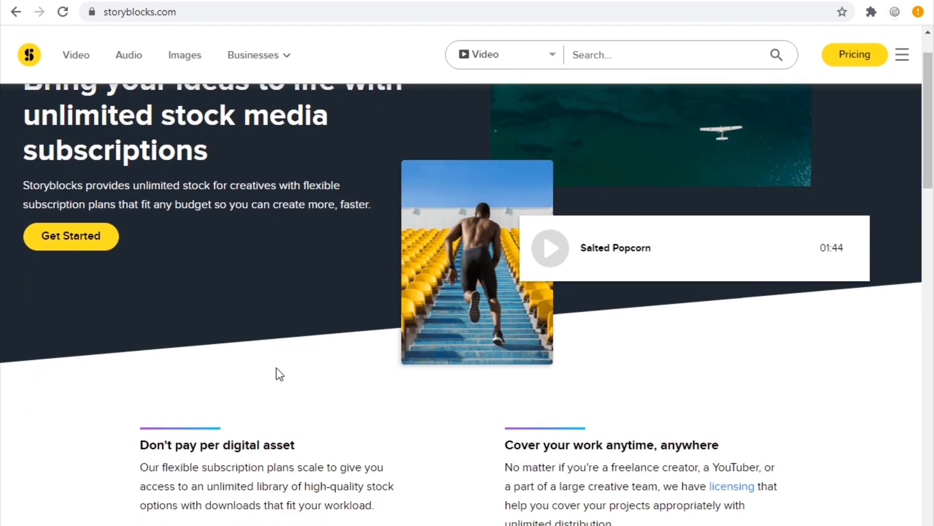
scroll(280, 380, "down", 15)
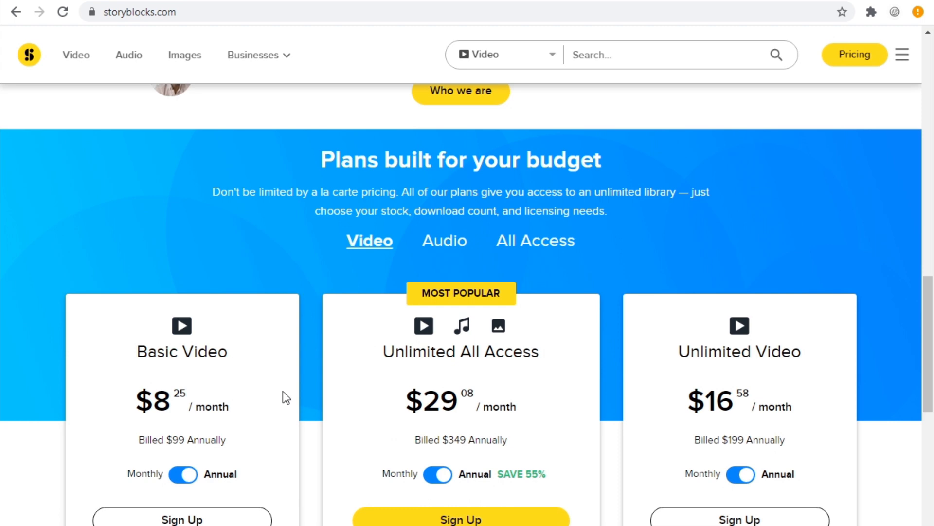
scroll(327, 386, "down", 7)
scroll(331, 387, "up", 4)
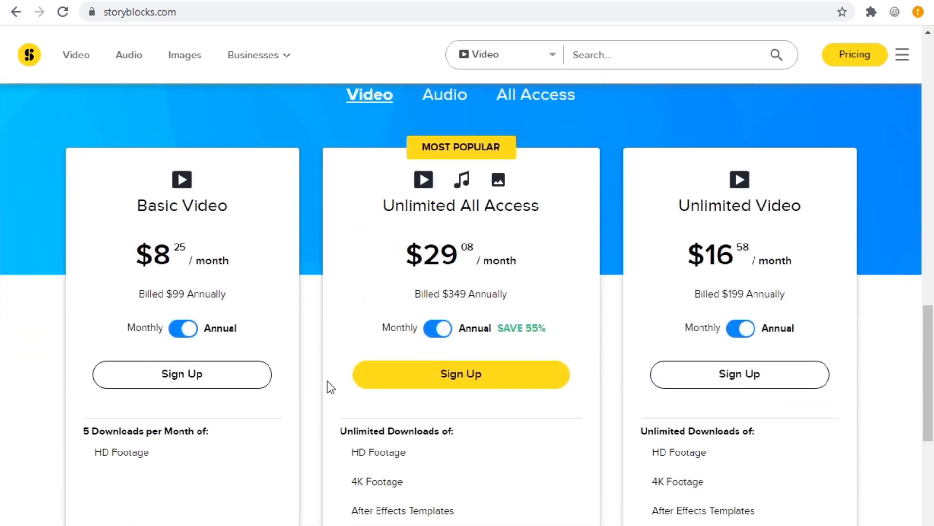
scroll(328, 383, "down", 20)
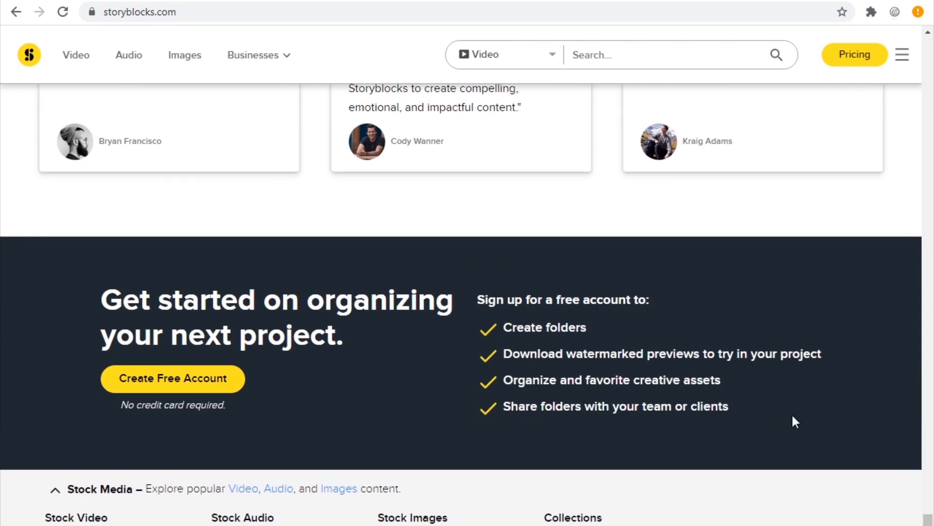
scroll(792, 419, "up", 15)
scroll(792, 415, "up", 6)
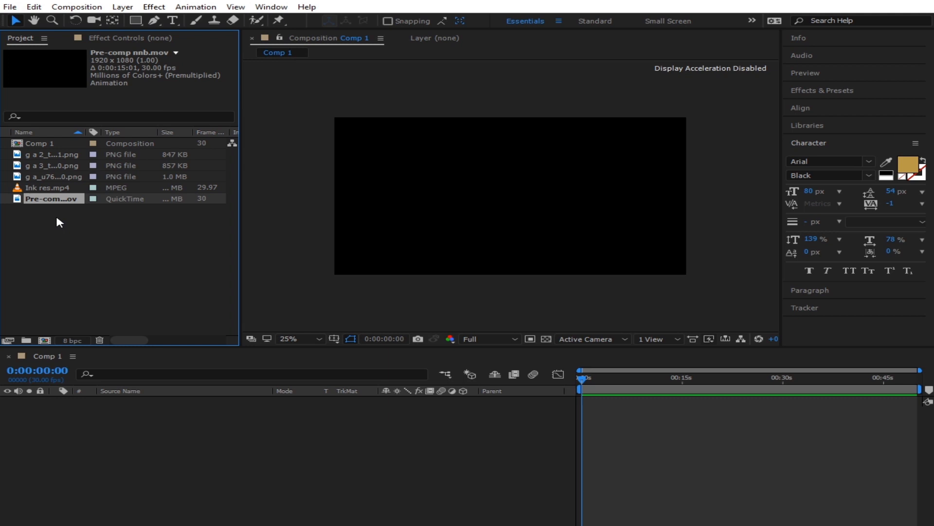
Switch to After Effects and preview the imported PNG images, the ink video, the pre-comp footage and Comp 1
left_click(54, 188)
left_click(58, 176)
left_click(59, 166)
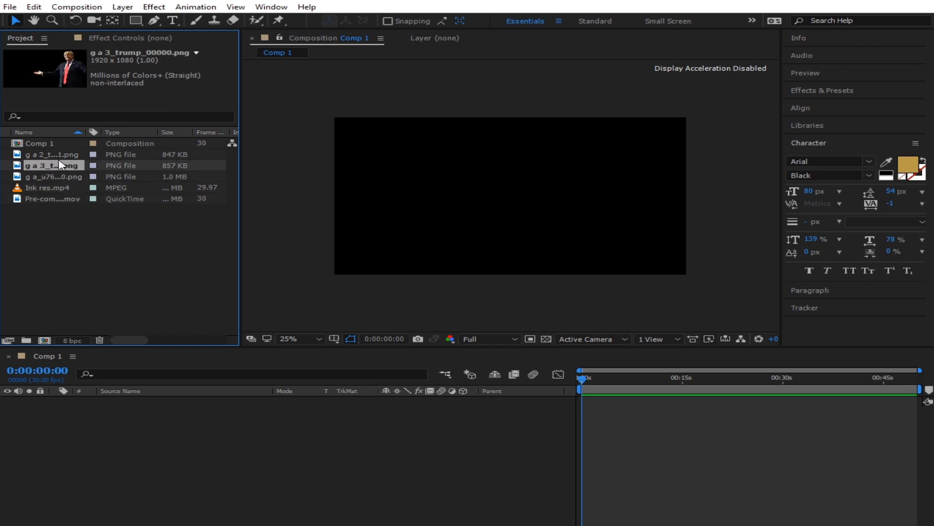
left_click(59, 155)
left_click(40, 144)
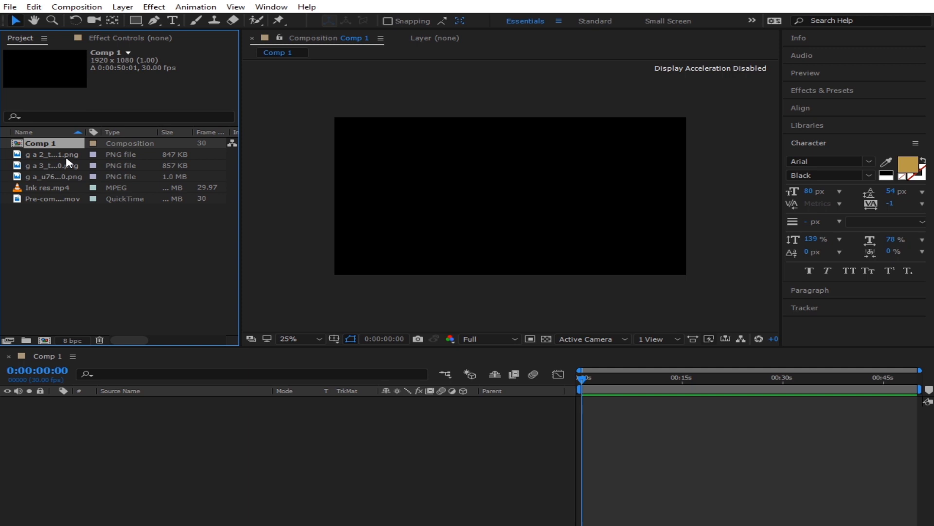
left_click(60, 195)
left_click(62, 177)
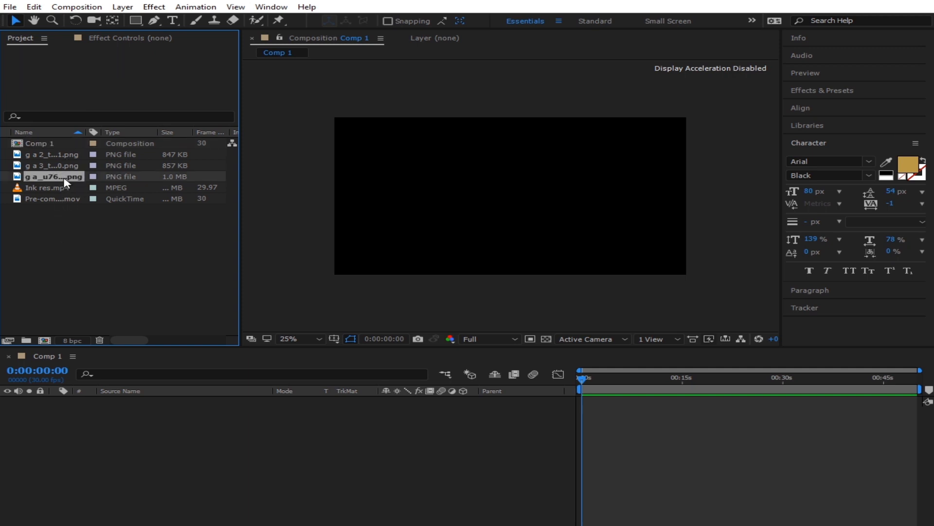
left_click(57, 187)
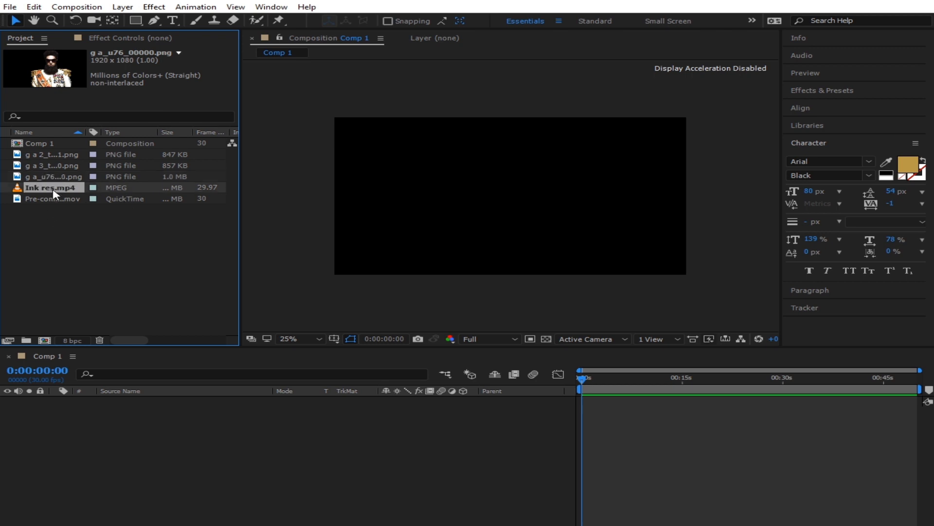
left_click(59, 155)
left_click(59, 145)
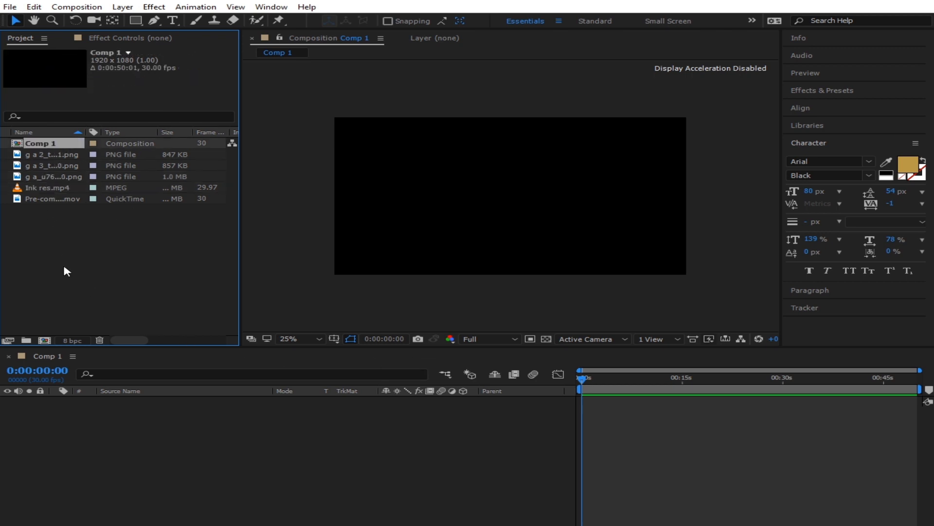
Create a new 1920 × 1080 px composition at 30 fps with a duration of 0:00:50:01
left_click(45, 340)
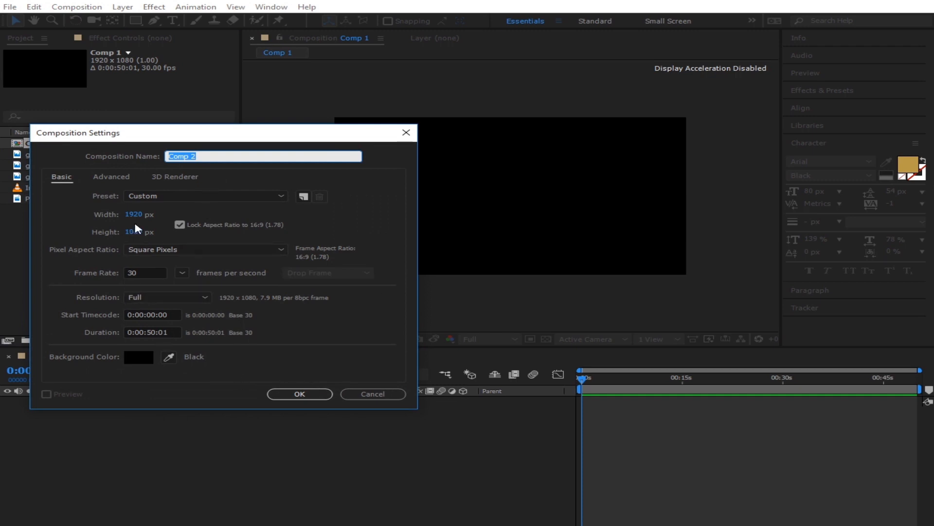
left_click(299, 393)
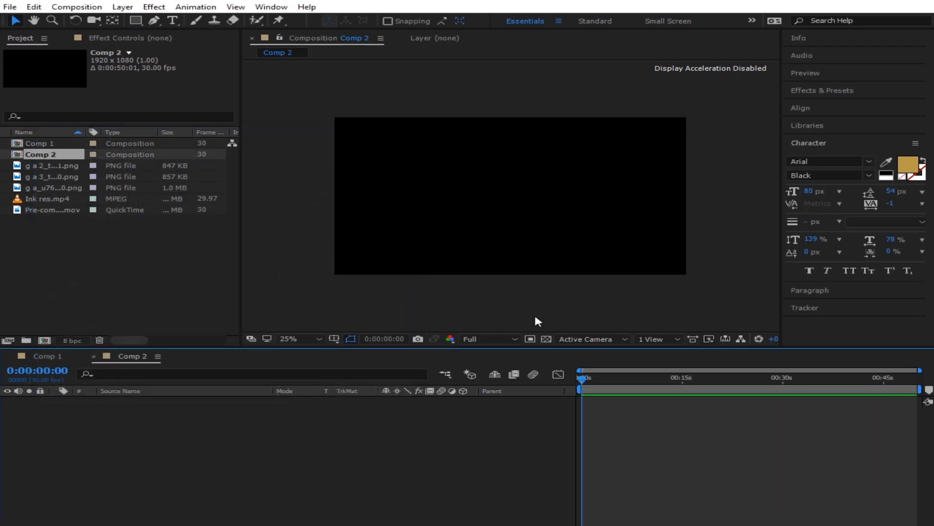
key("period")
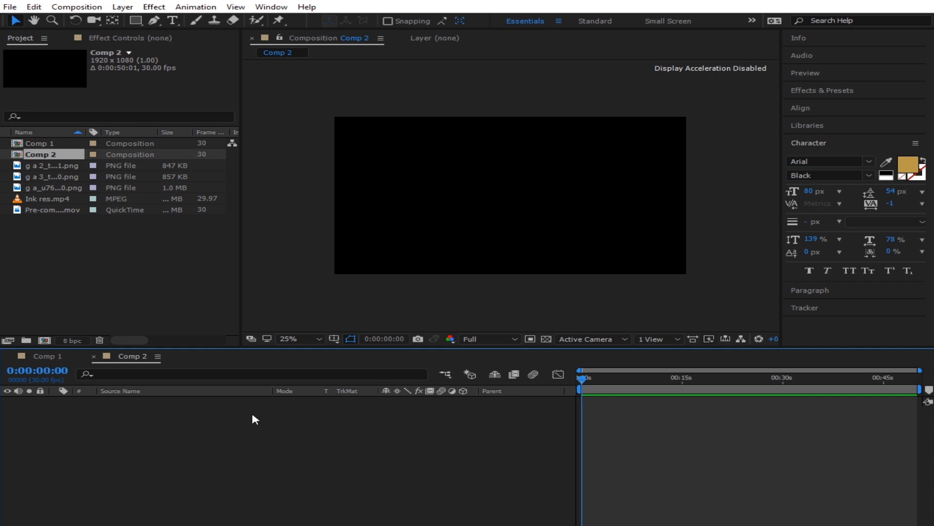
Add a white (FFFFFF) solid measuring 1920 × 1080 px to the new composition
right_click(300, 419)
mouse_move(368, 424)
left_click(457, 458)
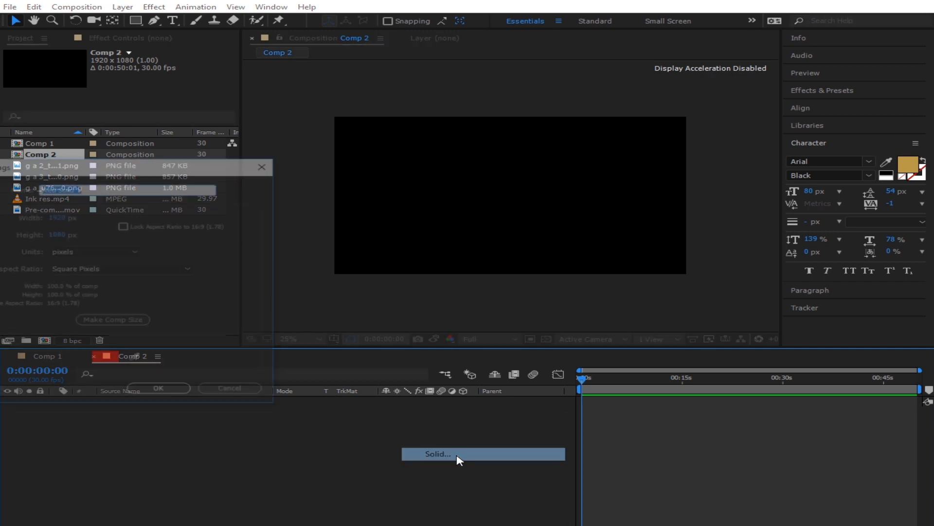
left_click(106, 362)
left_click_drag(344, 407, 150, 320)
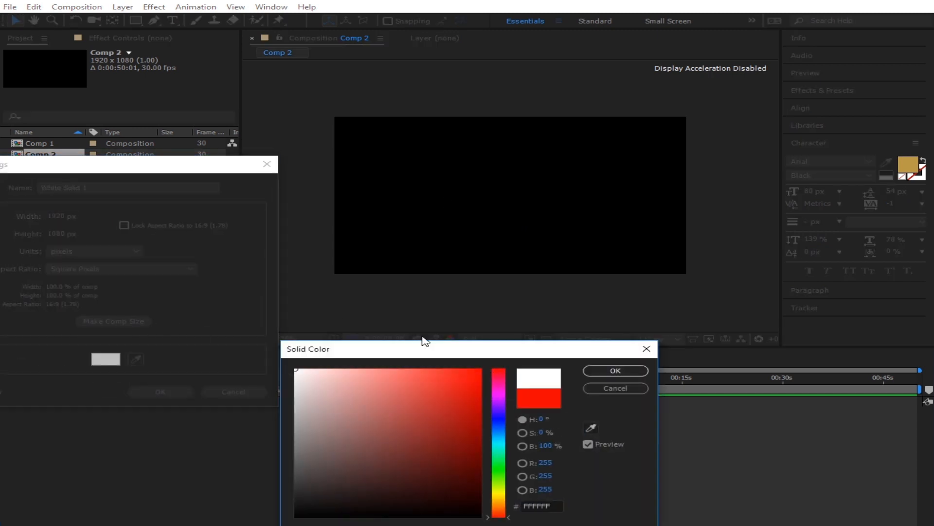
left_click(615, 371)
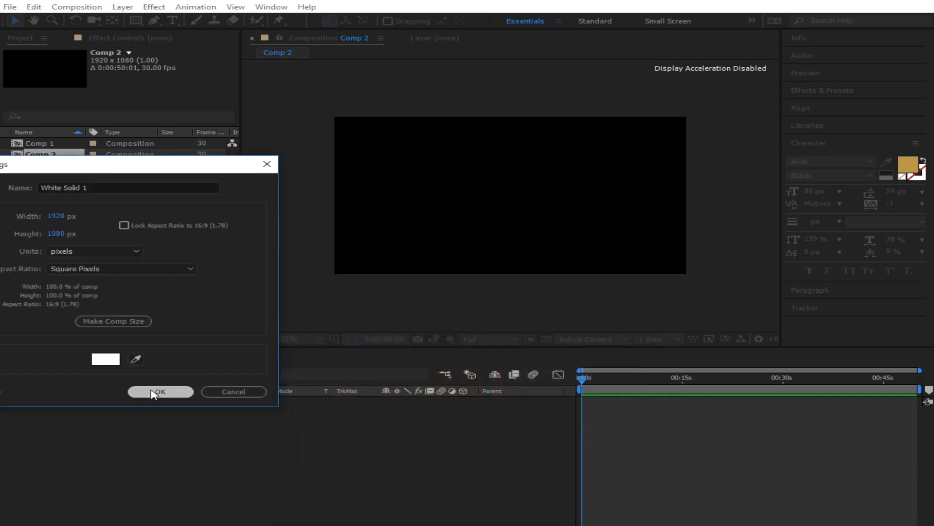
left_click(154, 393)
left_click_drag(587, 346, 587, 369)
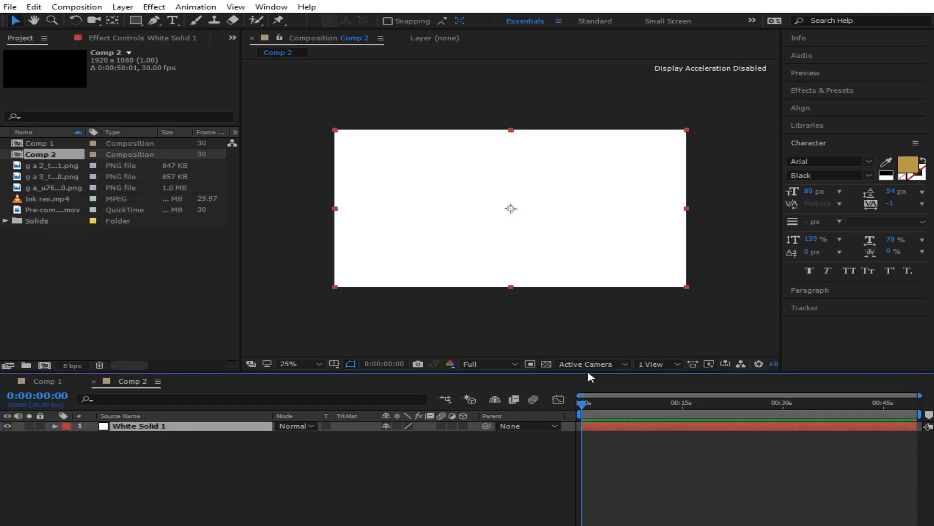
left_click(292, 479)
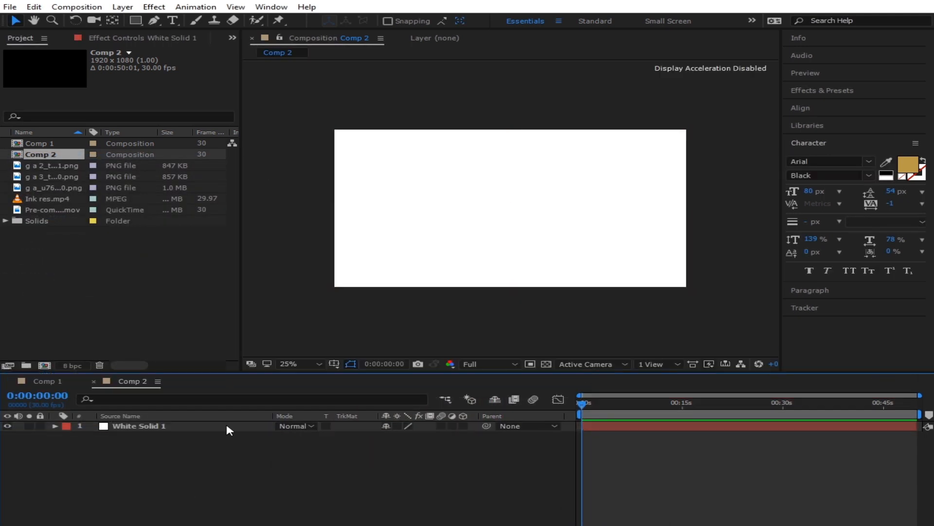
Rename the Comp 2 composition as bg
right_click(51, 157)
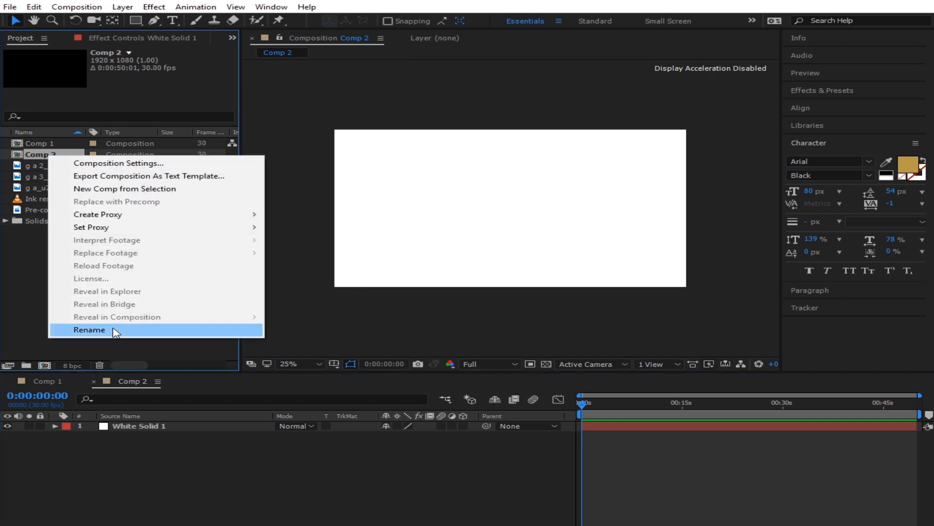
left_click(115, 331)
type("bg")
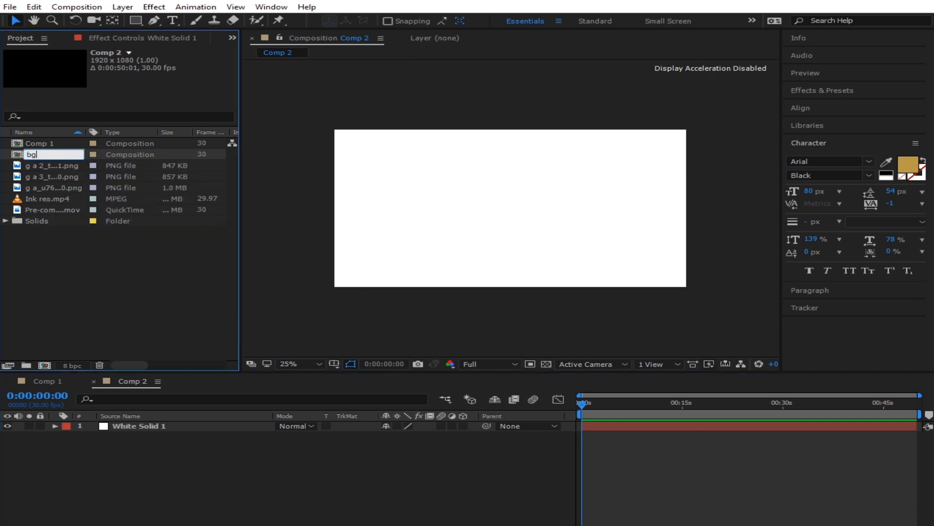
left_click(85, 309)
left_click(381, 264)
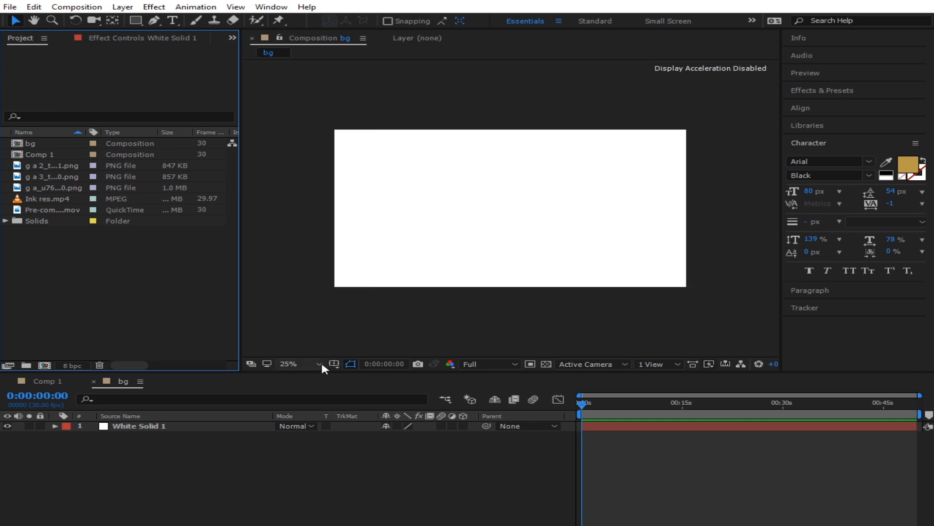
Draw a tall, narrow rectangle shape near the upper-left corner of the bg composition, overlapping its top edge
left_click(319, 363)
left_click(327, 167)
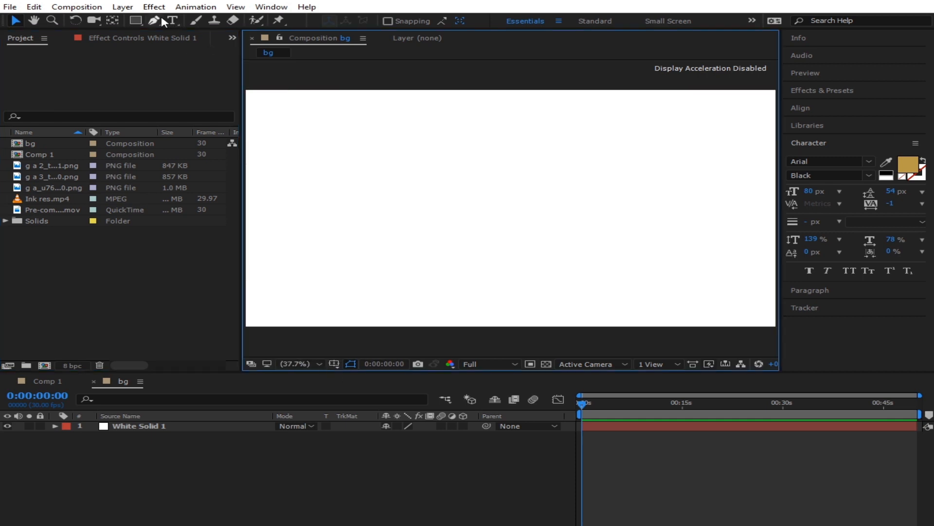
left_click(136, 20)
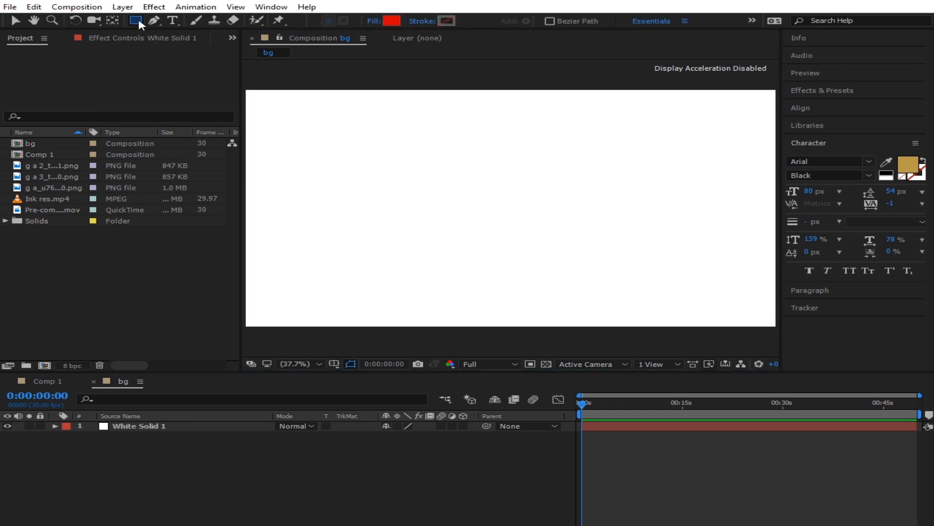
key("comma")
left_click_drag(303, 97, 359, 195)
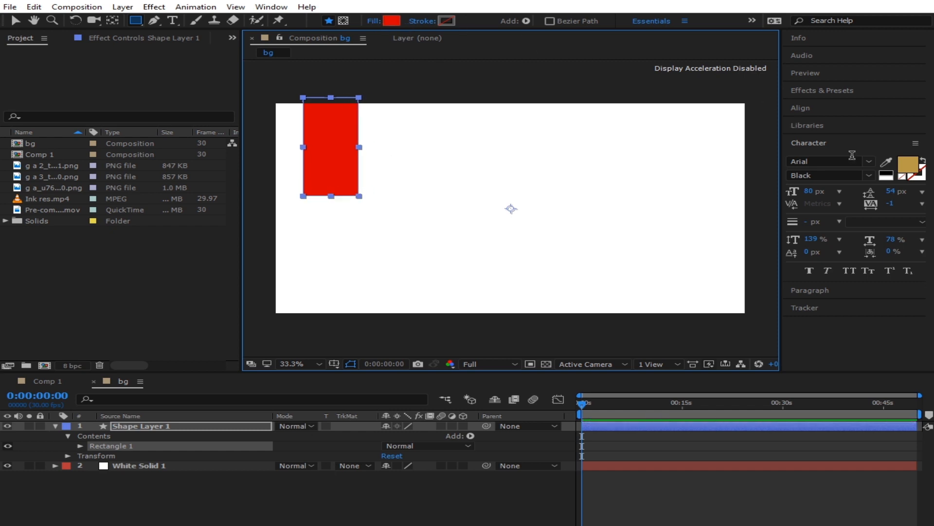
Set the rectangle's fill to gold BA9947, sampled from the text fill color swatch
left_click(391, 21)
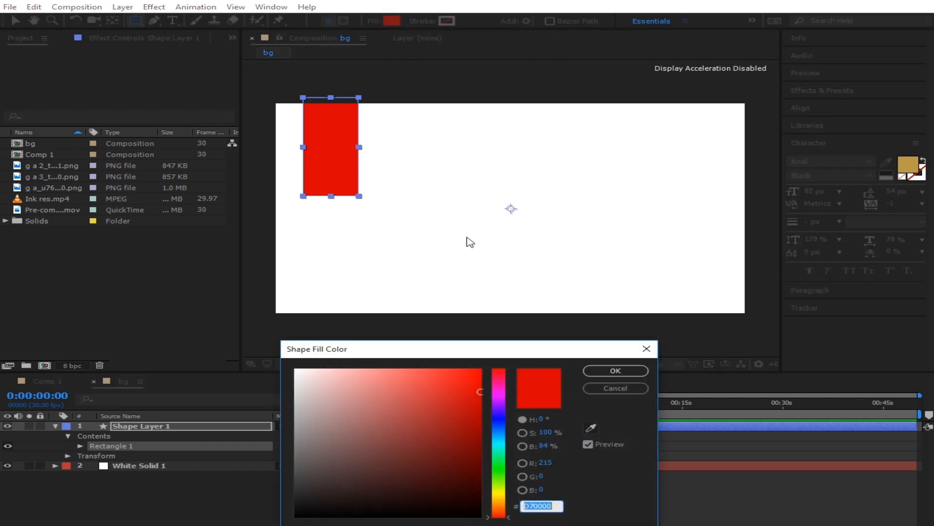
left_click(590, 429)
left_click(909, 162)
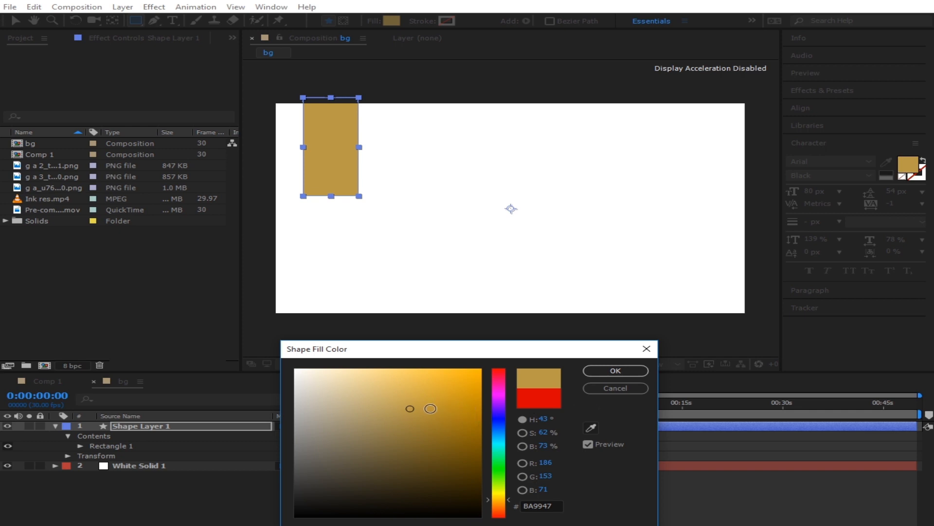
left_click(616, 371)
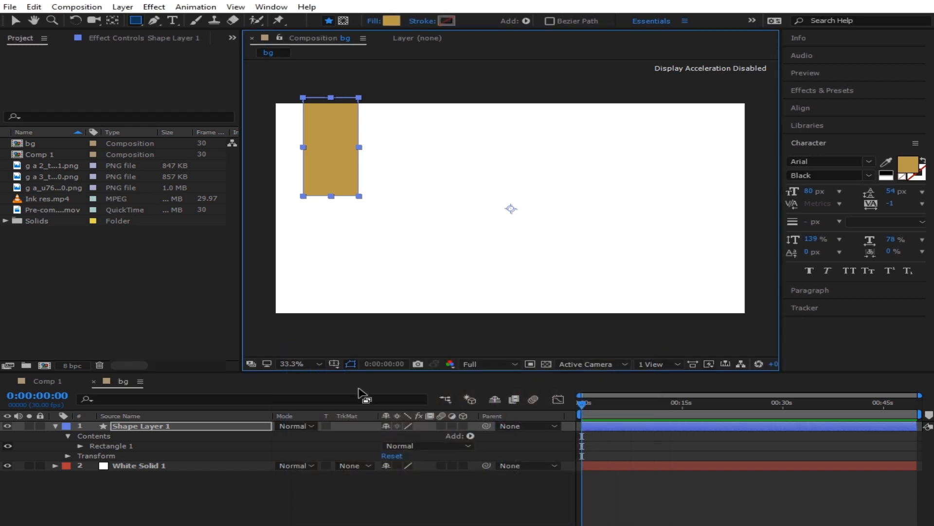
Move the rectangle's anchor point to its center and set the layer's rotation to 35°
left_click(113, 21)
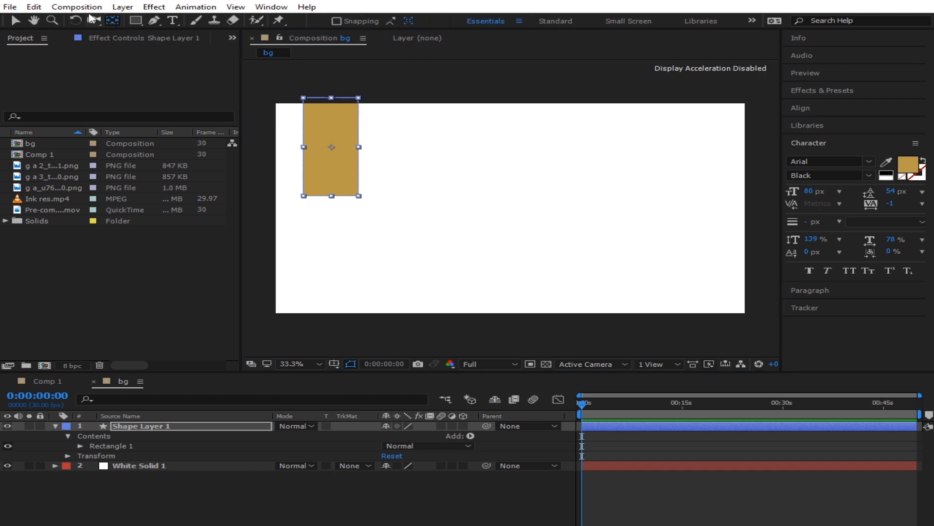
left_click(178, 428)
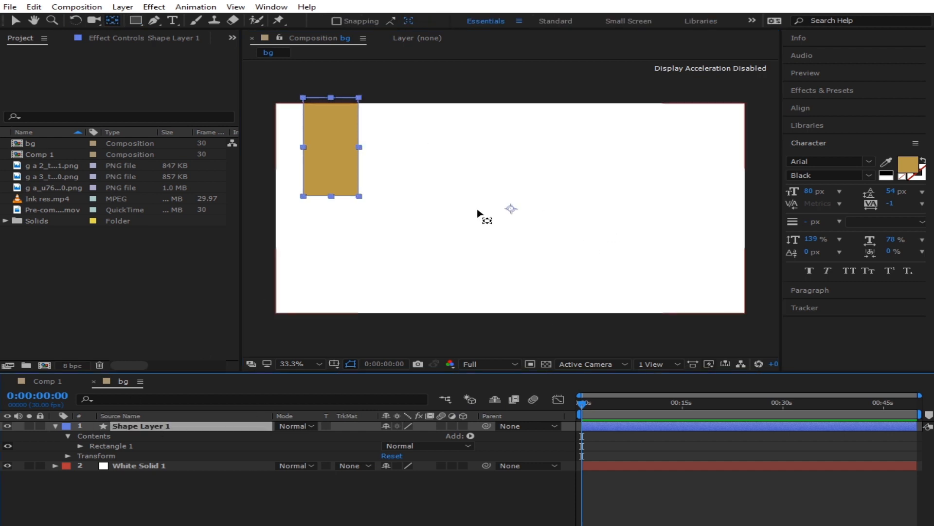
left_click_drag(511, 213, 330, 147)
key("v")
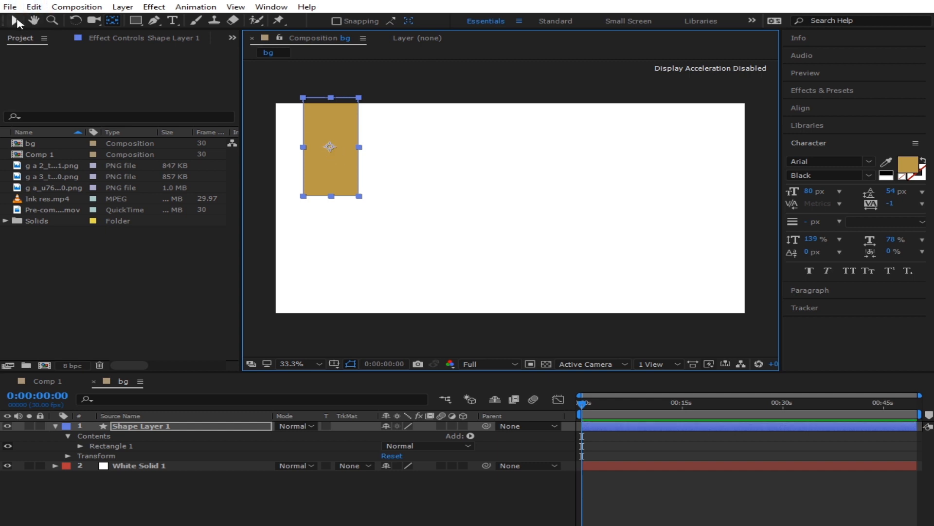
key("r")
left_click_drag(409, 441, 434, 439)
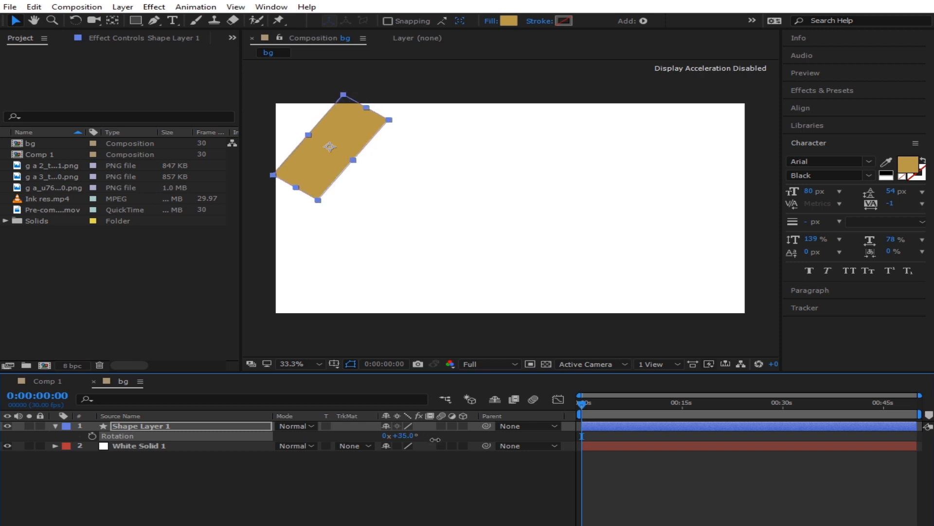
Reposition and lengthen the slanted gold rectangle so it extends past the canvas edges at the upper-left corner
left_click_drag(336, 163, 352, 170)
left_click_drag(312, 195, 310, 230)
left_click_drag(308, 197, 290, 190)
Draw a gold triangle with the Star tool on a new shape layer, slightly left of the canvas center
left_click(137, 20)
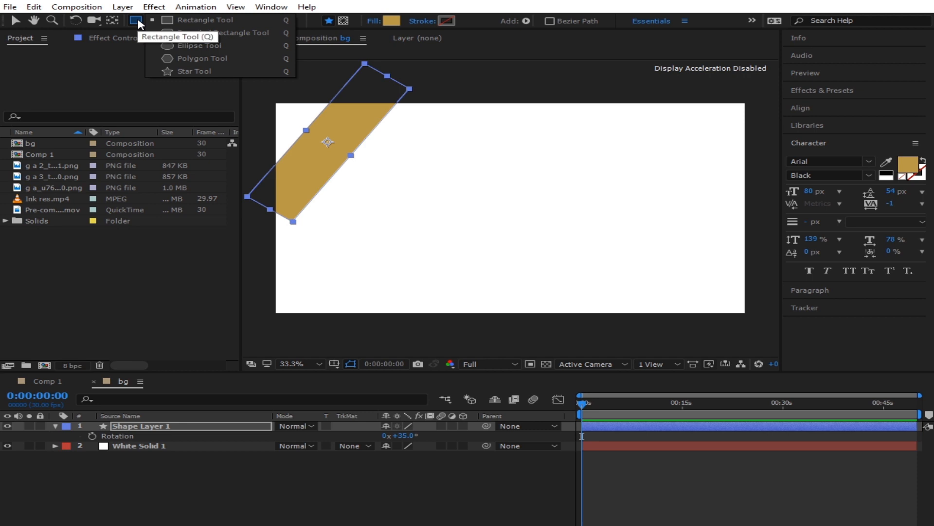
left_click(205, 71)
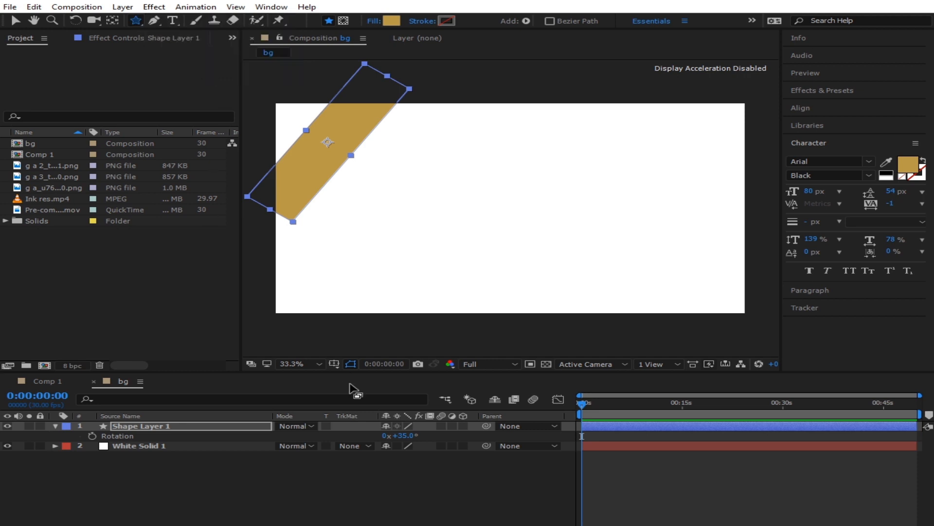
left_click(325, 474)
left_click_drag(440, 223, 511, 207)
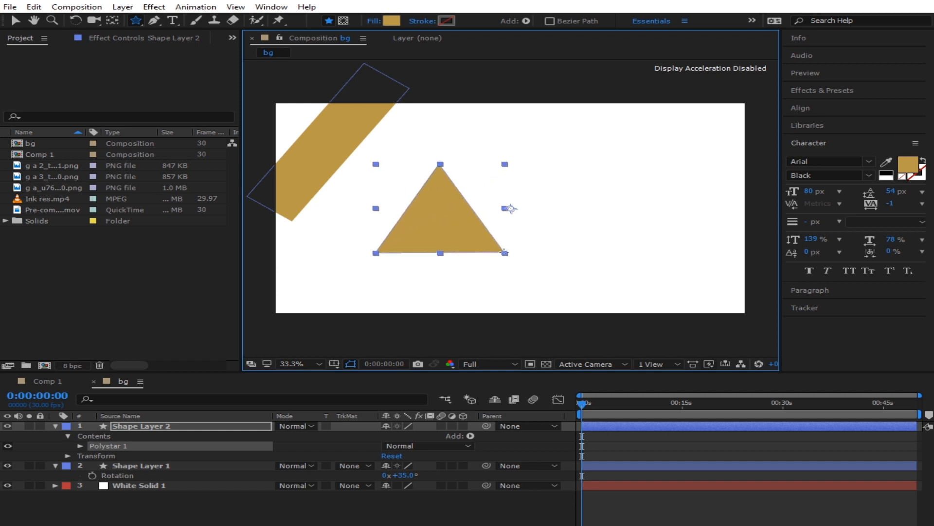
left_click_drag(504, 252, 504, 250)
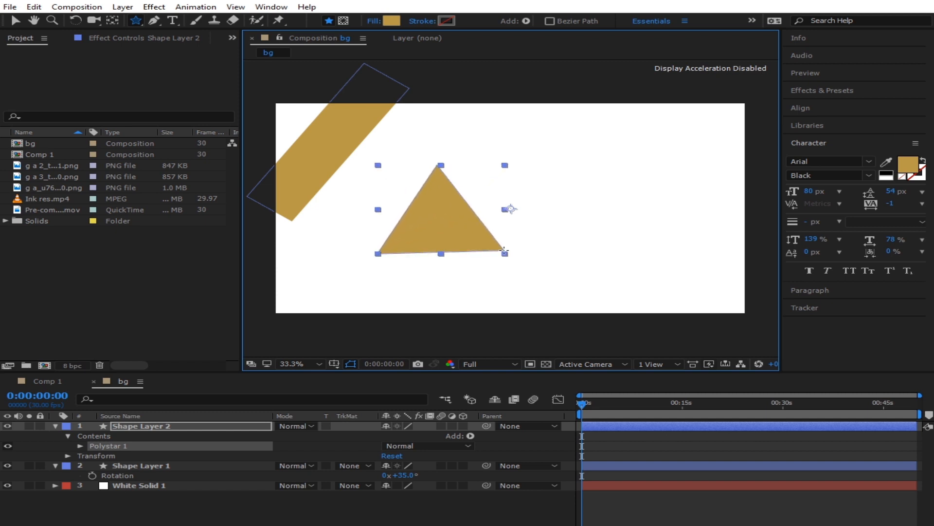
Resize the triangle while drawing it to a smaller three-pointed shape with a level base, left of the canvas center
key("Up")
key("Up")
key("Up")
key("Up")
key("Up")
key("Up")
left_click_drag(504, 252, 473, 252)
key("Up")
key("Up")
key("Up")
key("Up")
key("Up")
key("Up")
key("Up")
key("Down")
key("Down")
key("Down")
key("Down")
key("Down")
key("Down")
key("Down")
key("Down")
key("Down")
key("Down")
key("Down")
key("Down")
key("Down")
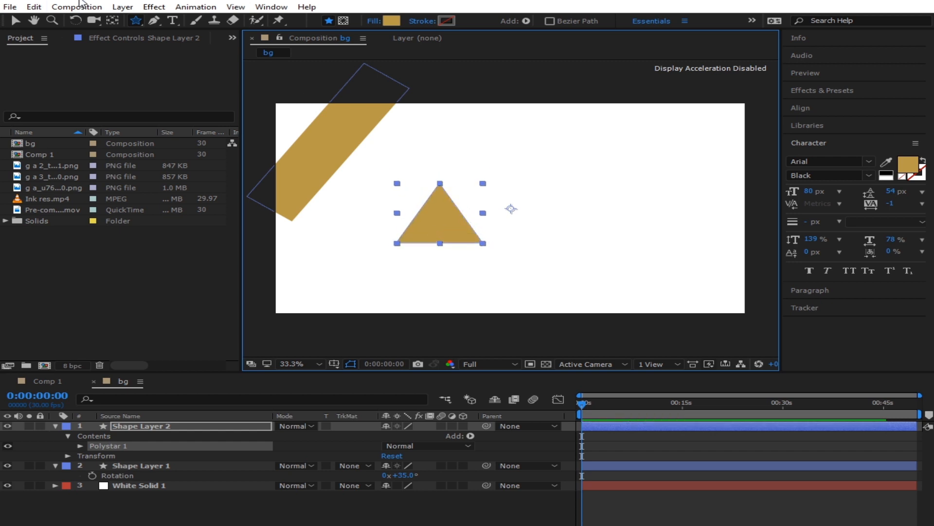
Move the triangle layer's anchor point to the middle of the triangle
left_click(15, 19)
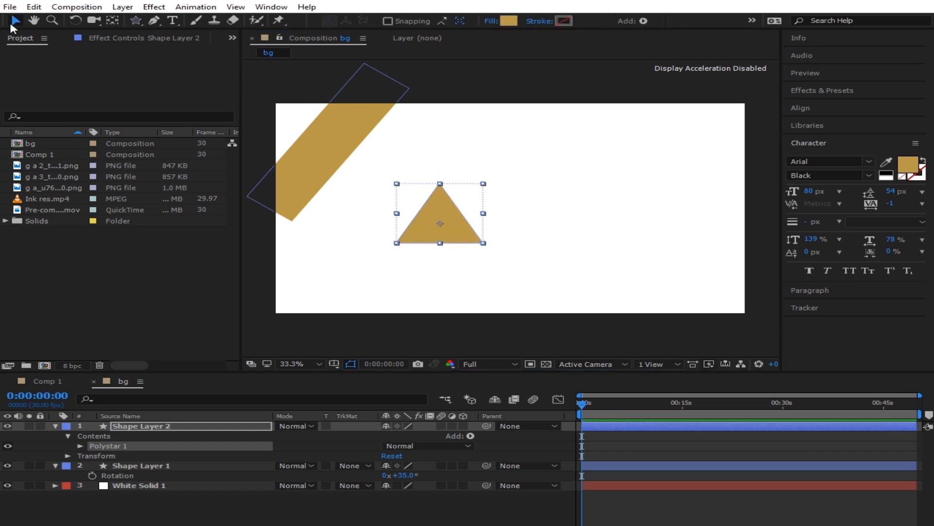
left_click(112, 20)
left_click(203, 430)
left_click(202, 430)
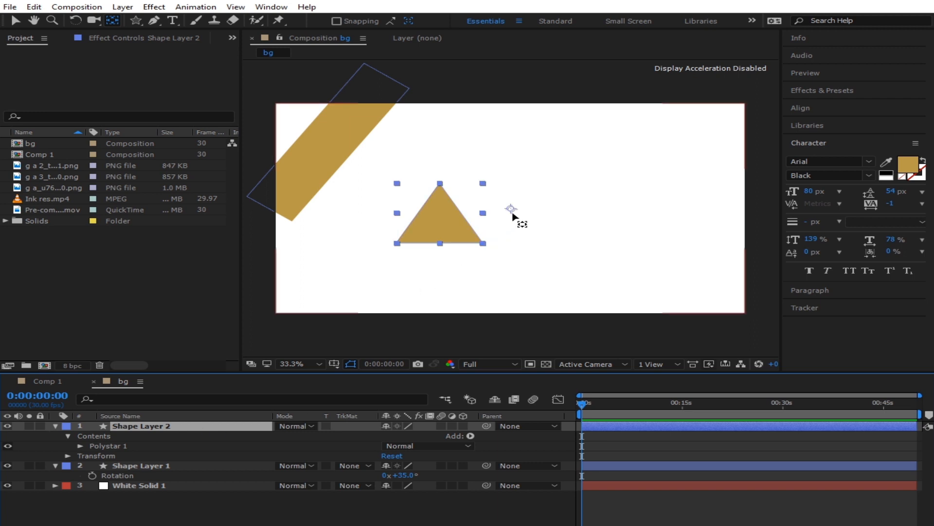
left_click_drag(510, 209, 437, 214)
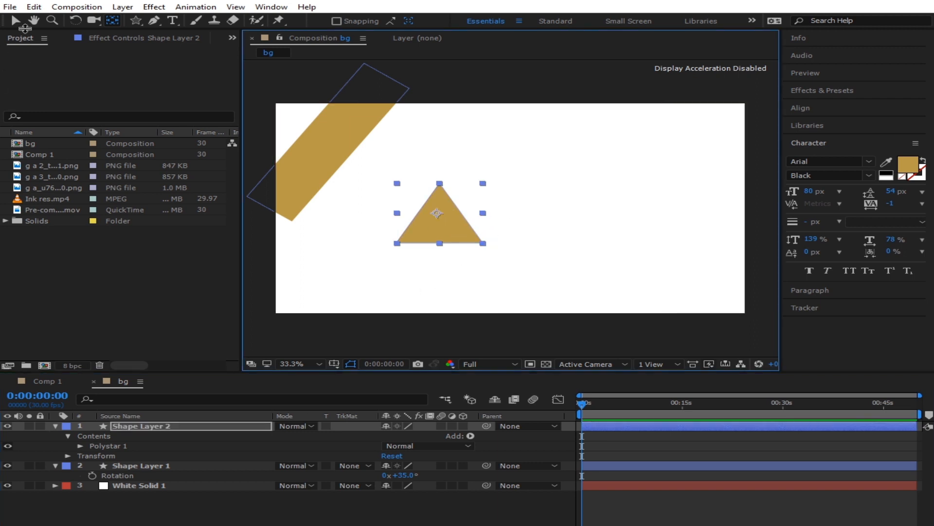
Set the triangle layer's rotation to 90°
left_click(15, 20)
key("r")
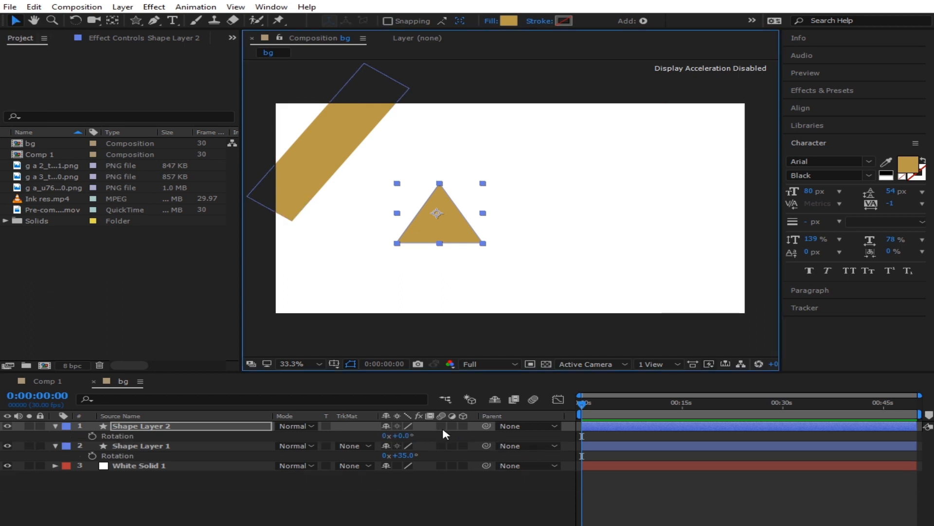
left_click_drag(400, 436, 403, 436)
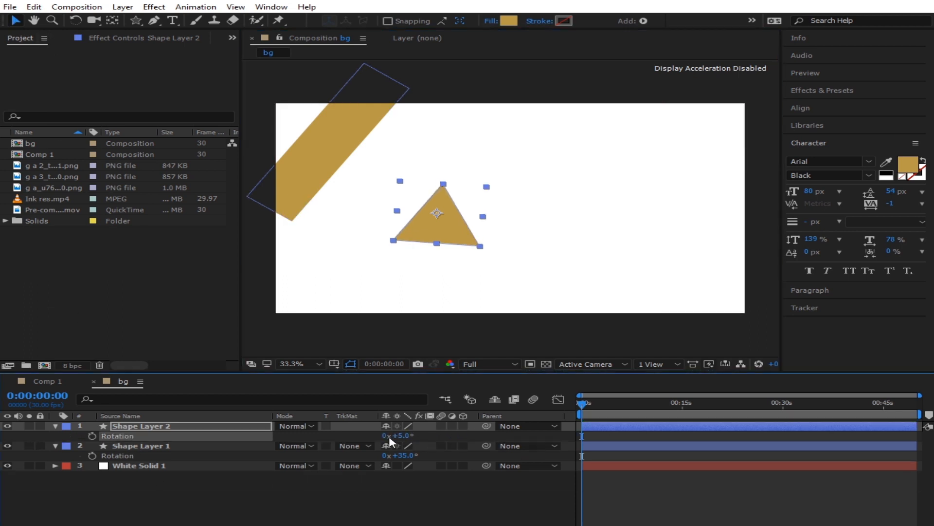
left_click(401, 436)
type("90")
key("Return")
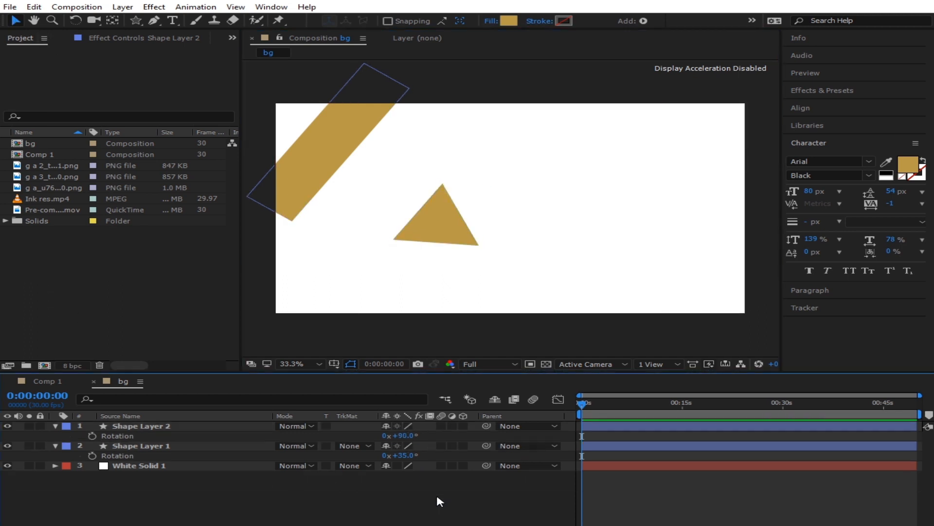
Move the triangle directly below the slanted rectangle, its upper corner touching the rectangle's lower corner
left_click(431, 233)
left_click_drag(430, 233, 323, 271)
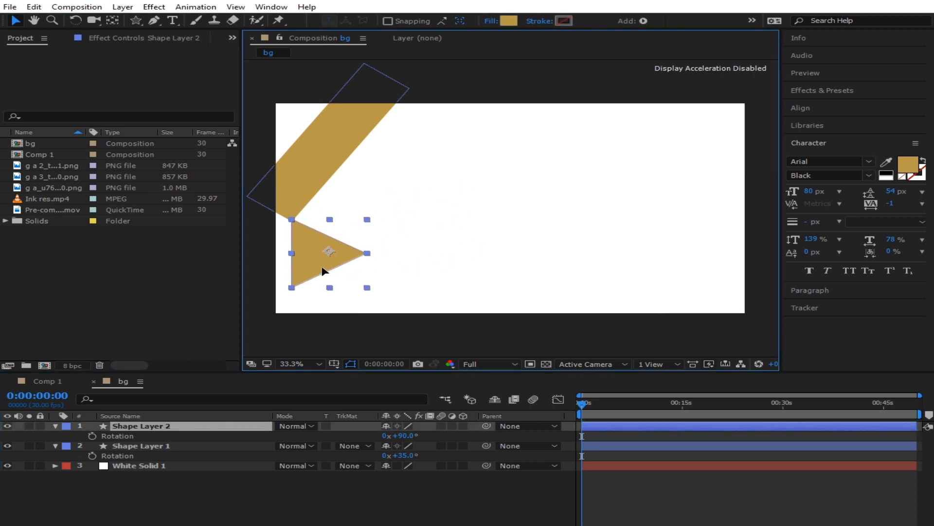
left_click(343, 490)
Duplicate the triangle and place the copy below it, partly past the canvas's lower edge
left_click(316, 258)
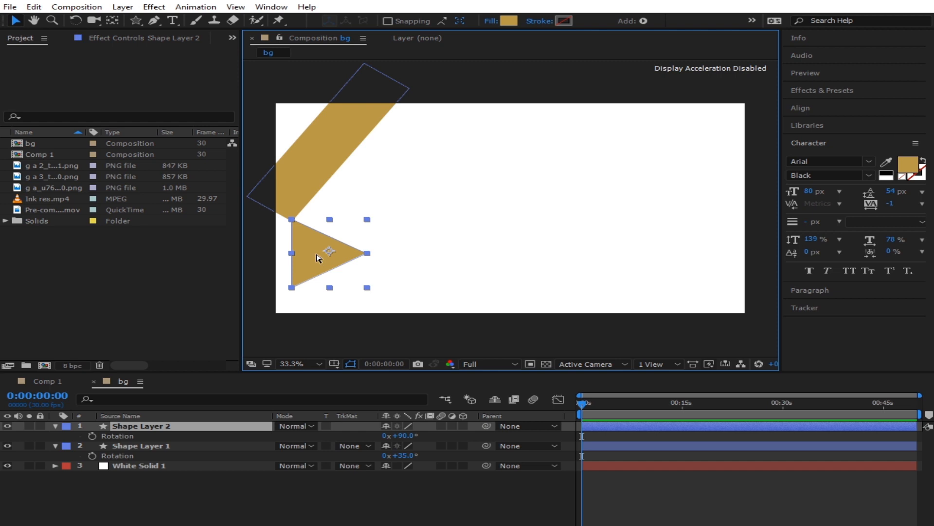
key("ctrl+d")
left_click_drag(321, 259, 338, 334)
Set the copied triangle's rotation to 30° and fit it under the first triangle with a thin diagonal gap
key("r")
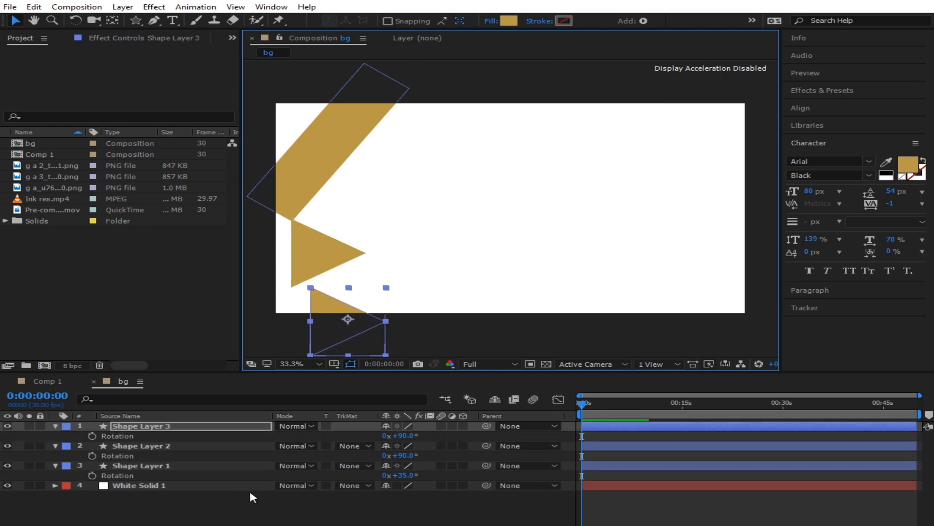
left_click_drag(403, 437, 367, 379)
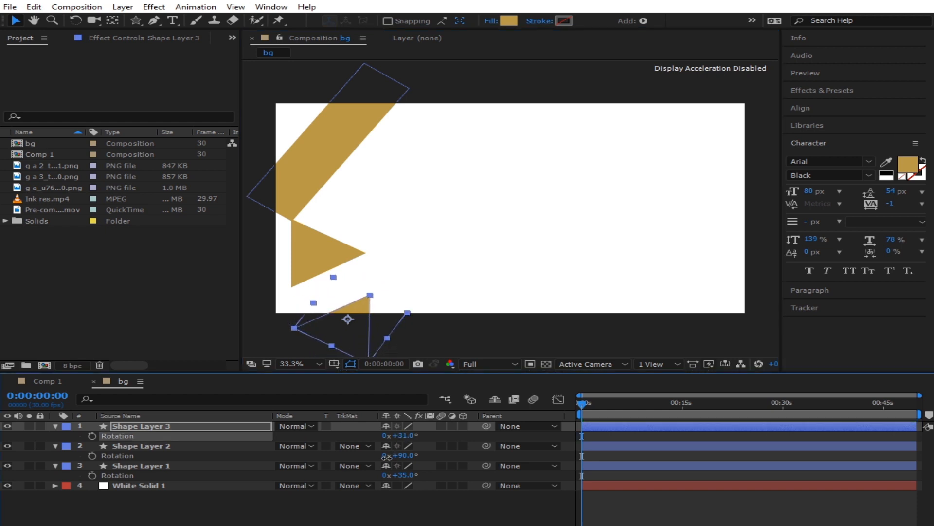
left_click_drag(351, 311, 349, 299)
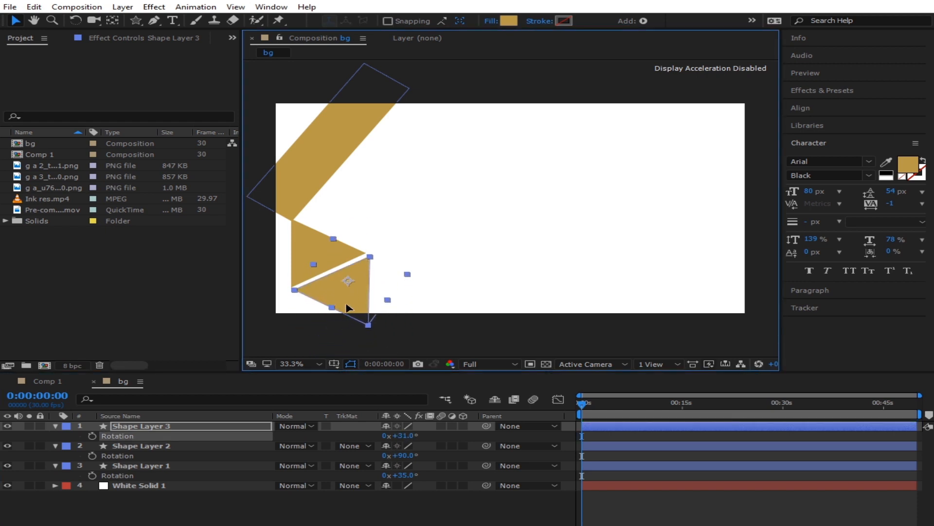
left_click(401, 435)
type("30")
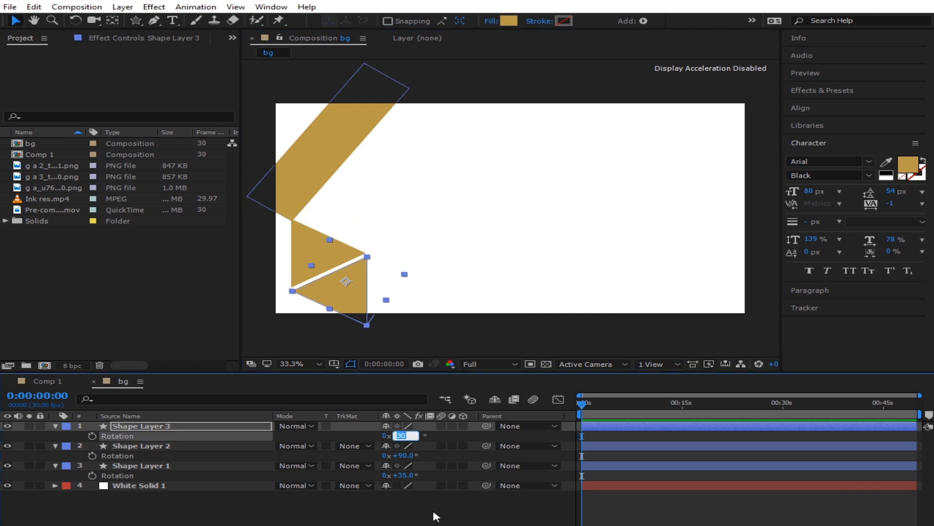
left_click(421, 521)
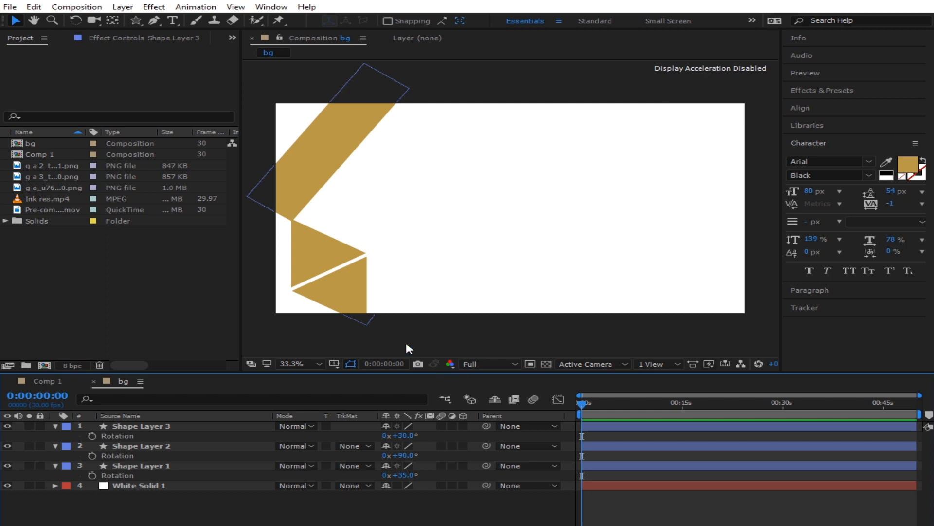
Duplicate the upper triangle and move the copy across the canvas's left edge
left_click(334, 288)
left_click(316, 241)
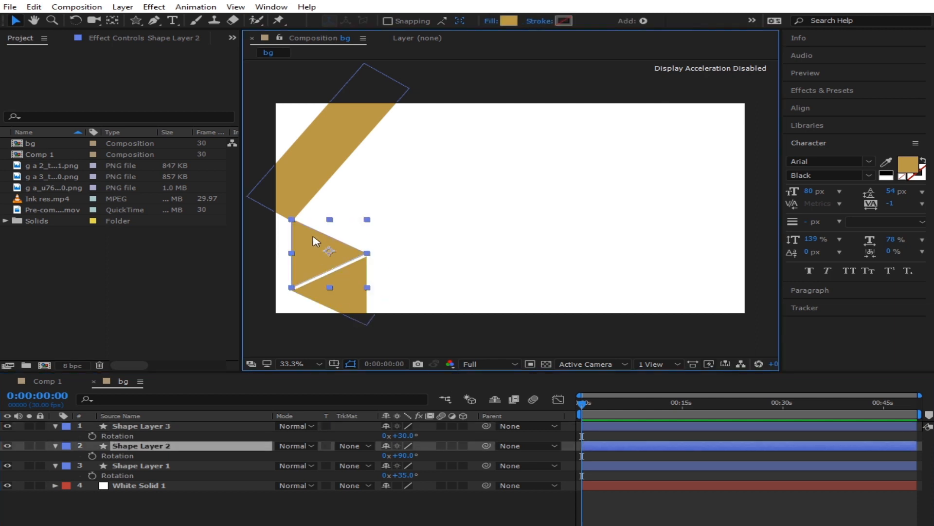
key("ctrl+d")
left_click_drag(325, 252, 263, 253)
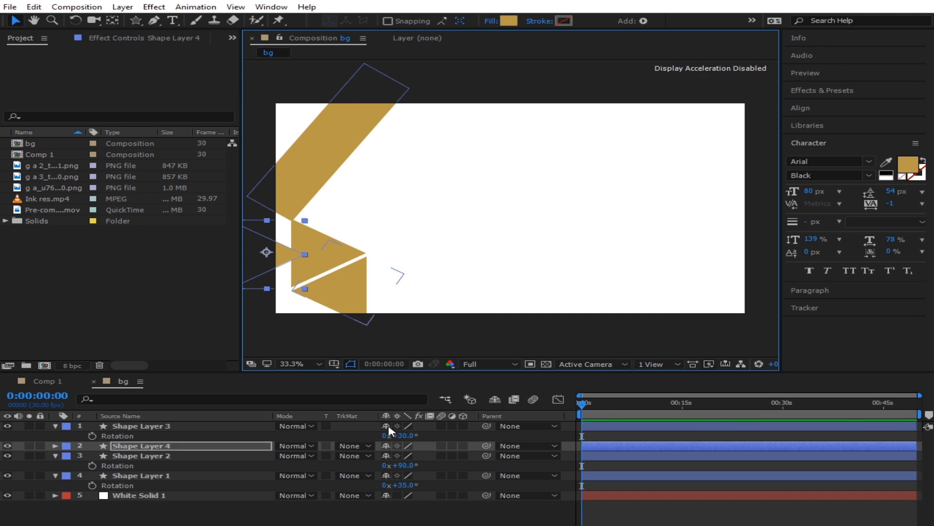
Rotate the left-edge triangle copy to -90° and align it beside the upper triangle with a thin vertical gap
key("r")
left_click(413, 456)
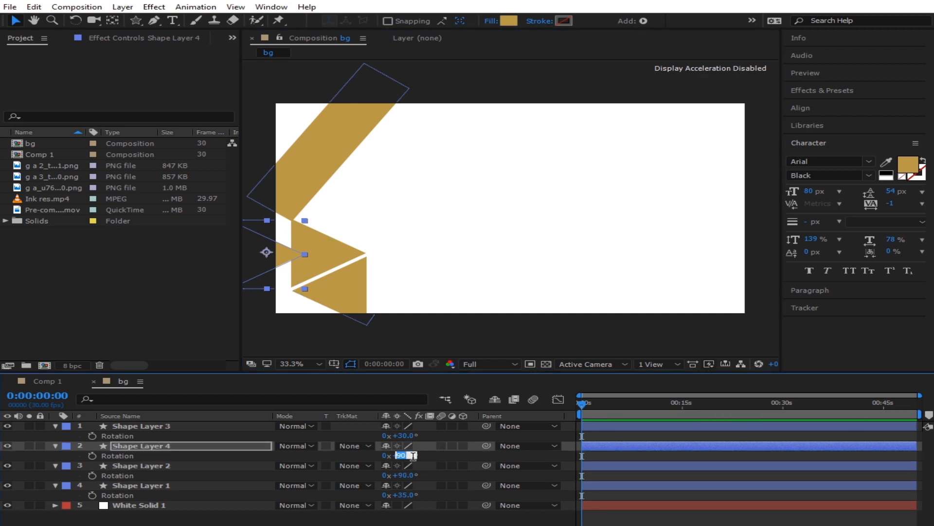
type("-90")
key("Return")
left_click(268, 263)
left_click(271, 249)
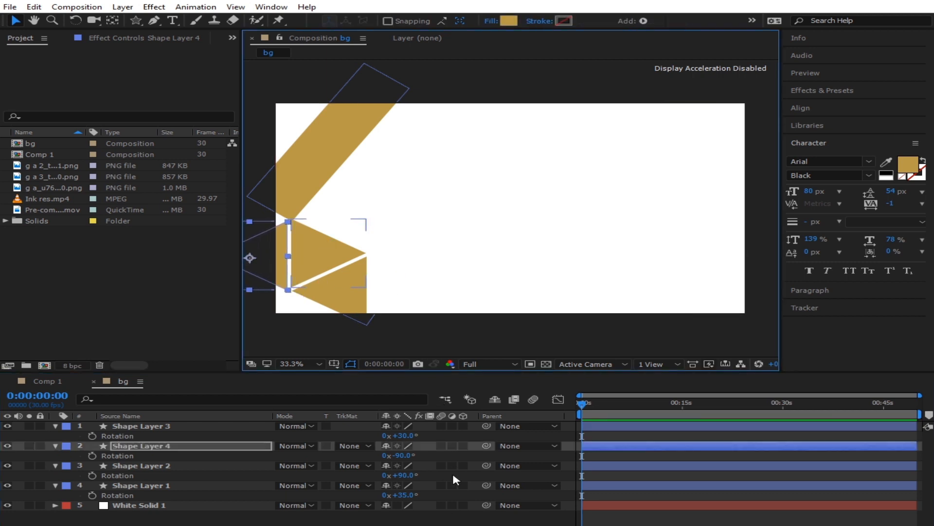
left_click(411, 521)
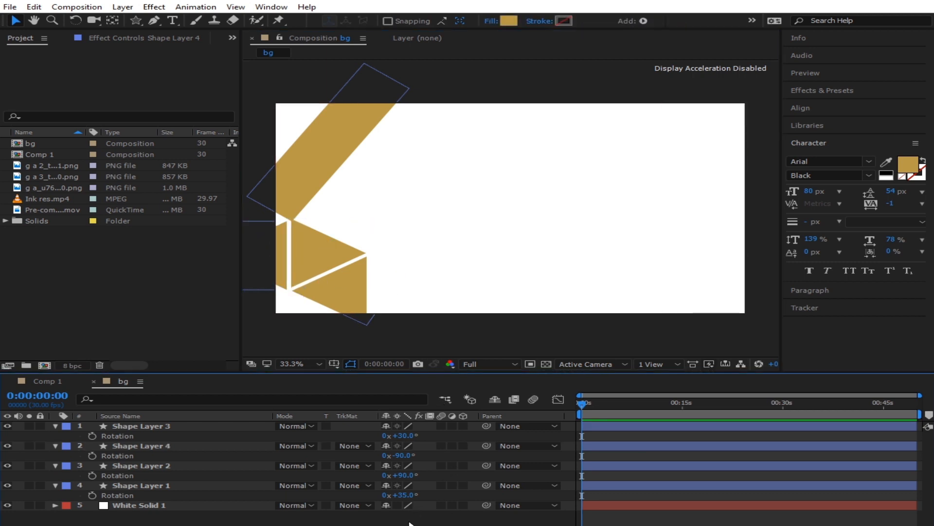
Duplicate the lower triangle and move the copy to the canvas's lower-left corner
left_click(334, 295)
key("ctrl+d")
left_click_drag(335, 295, 262, 334)
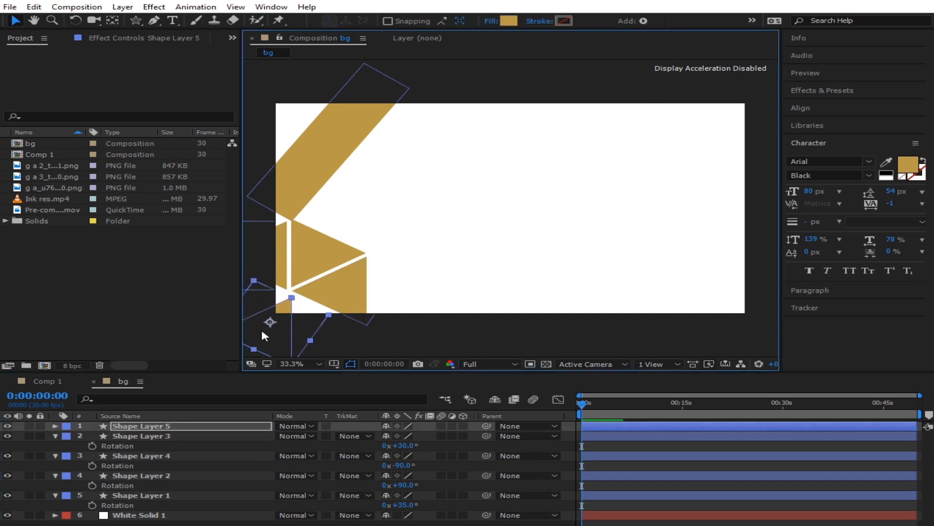
Set the corner triangle's rotation to -30° and fit it beneath the lower triangle with a thin gap
key("r")
left_click(410, 436)
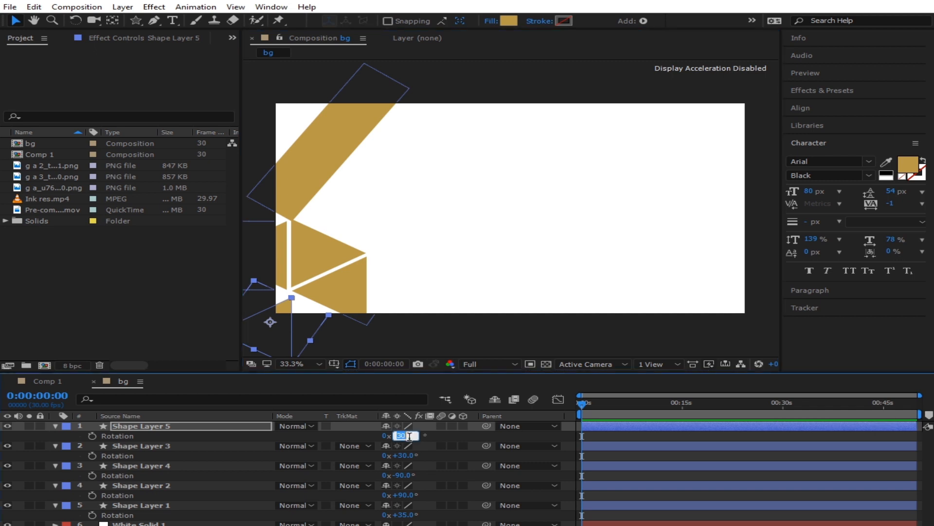
type("0")
left_click(451, 456)
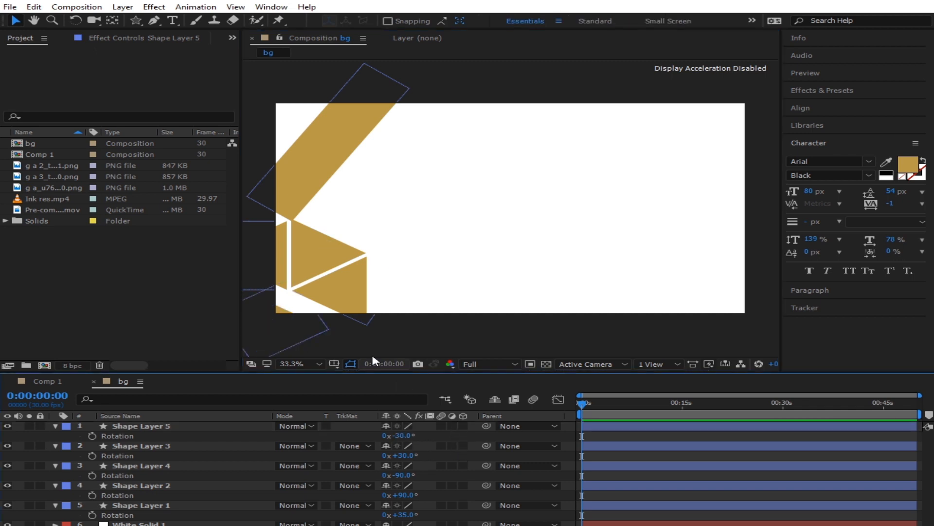
left_click(257, 321)
left_click_drag(269, 317, 272, 314)
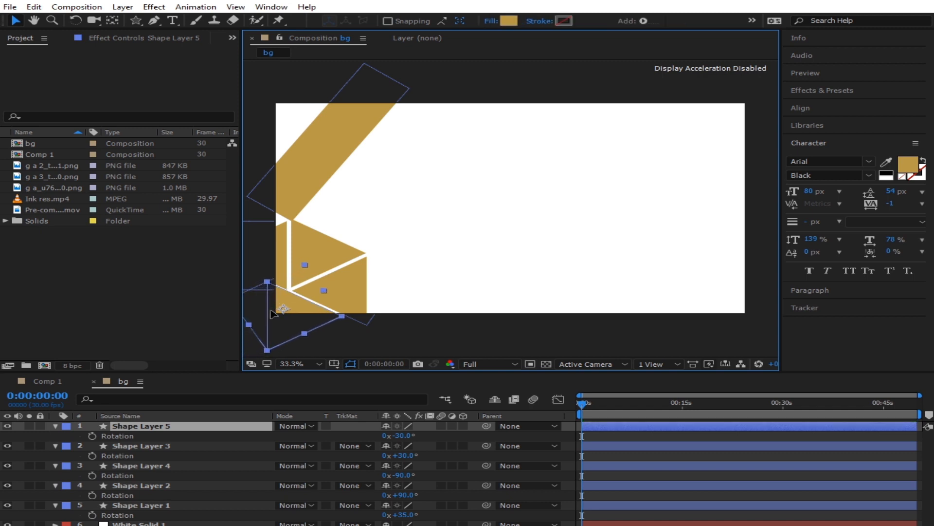
left_click(422, 475)
scroll(521, 188, "down", 1)
scroll(511, 202, "up", 1)
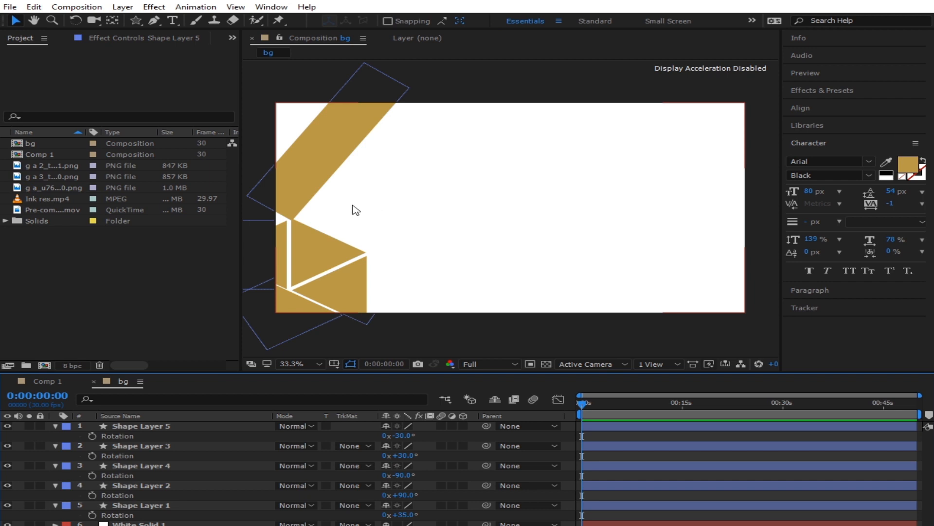
Draw a long gold rectangle along the canvas's lower edge on a new shape layer and center its anchor point
mouse_move(135, 20)
left_mouse_down()
mouse_move(209, 31)
mouse_move(222, 23)
left_mouse_up()
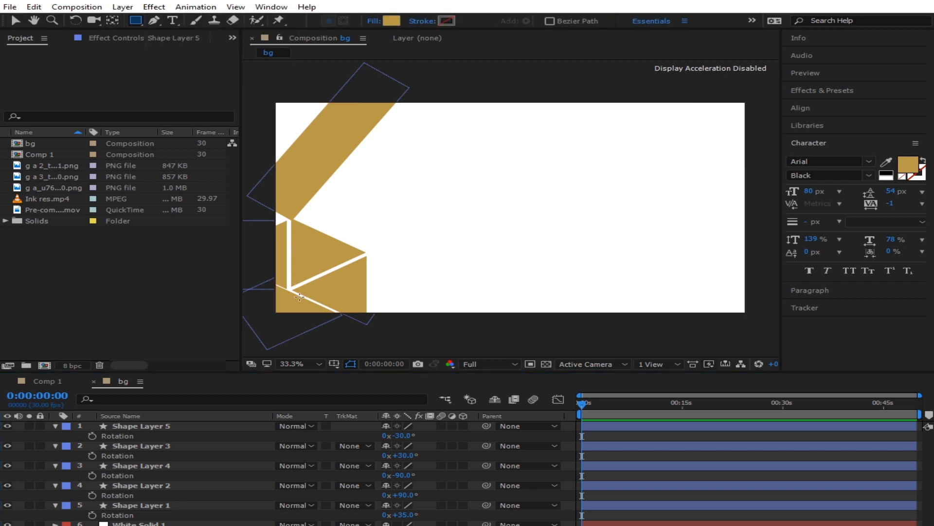
mouse_move(304, 271)
left_mouse_down()
mouse_move(494, 273)
mouse_move(550, 287)
mouse_move(541, 313)
left_mouse_up()
left_click(112, 20)
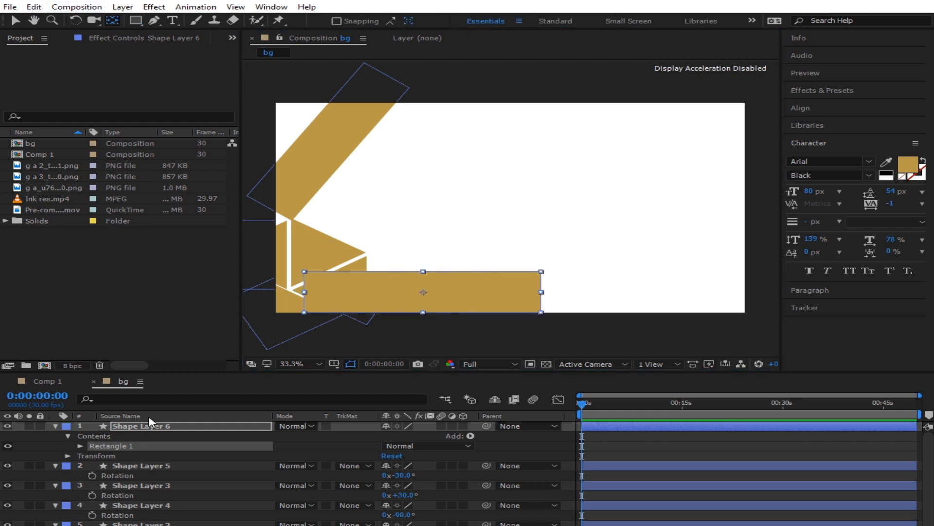
left_click(153, 428)
left_click_drag(511, 209, 425, 292)
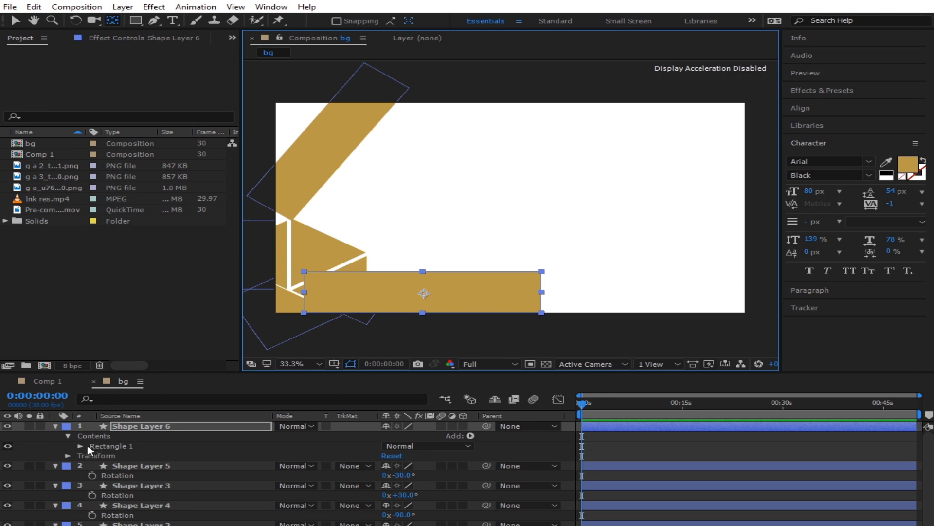
Skew the lower rectangle slightly in its shape transform so its short ends lean to the right
left_click(79, 446)
left_click(93, 485)
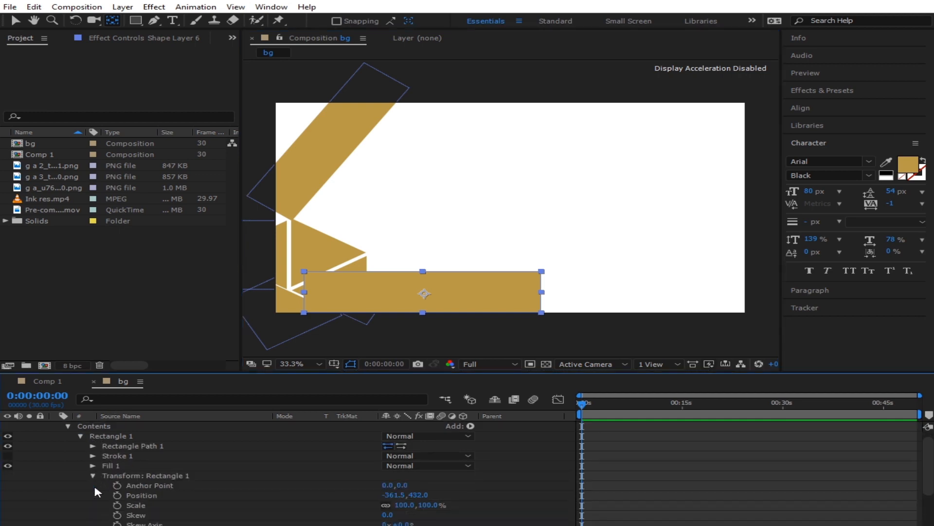
left_click_drag(389, 514, 435, 516)
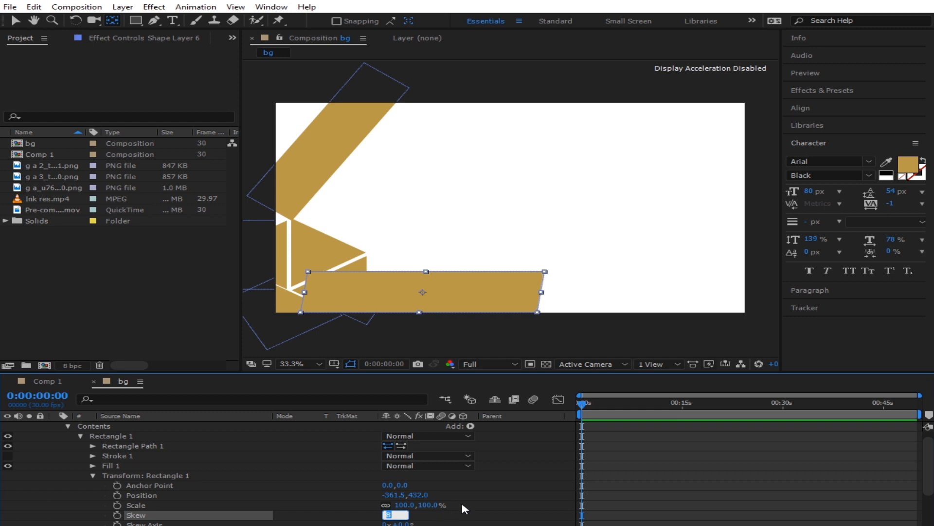
Collapse the properties of all shape layers in the timeline
left_click(68, 426)
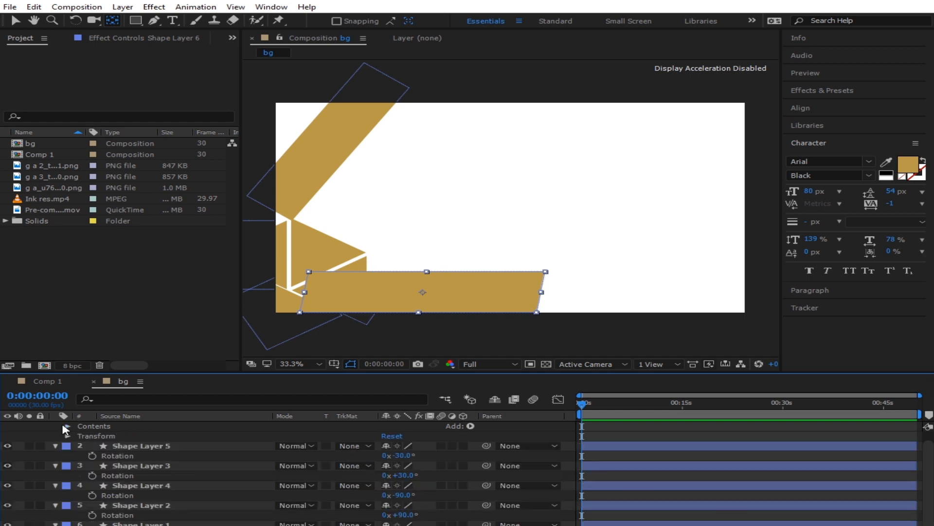
scroll(149, 438, "up", 1)
left_click(55, 426)
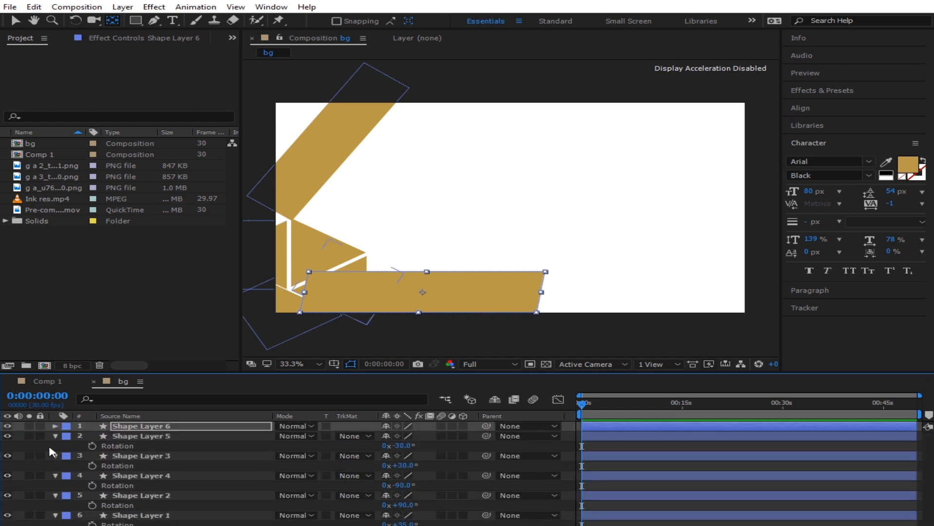
left_click(55, 436)
left_click(55, 445)
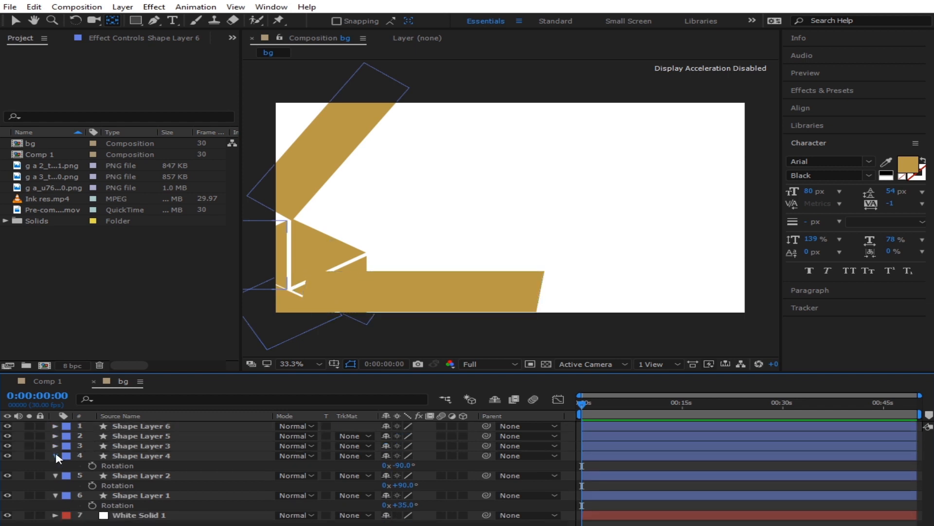
left_click(55, 456)
left_click(55, 465)
left_click(55, 476)
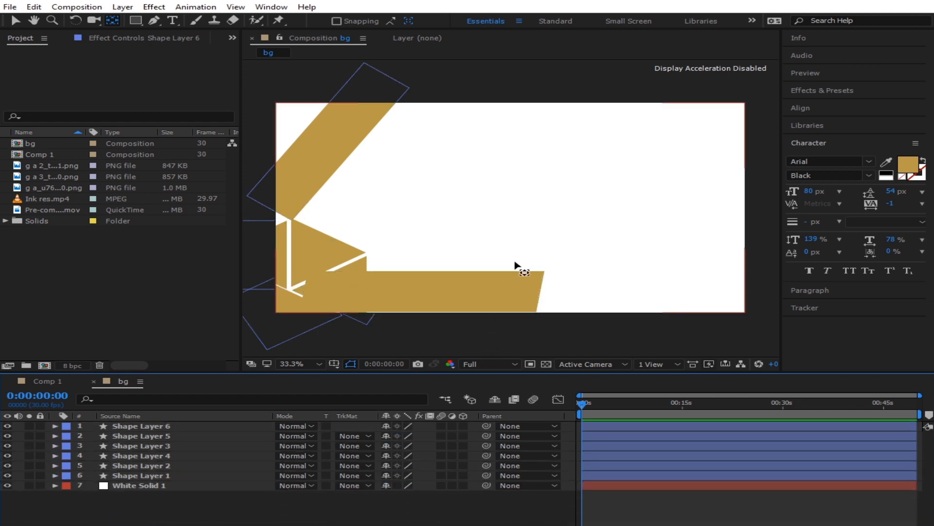
Move the skewed rectangle right along the canvas's lower edge so it clears the gaps between the triangles
left_click(15, 21)
left_click_drag(440, 292, 512, 291)
Delete the triangle copy in the canvas's lower-left corner
left_click(287, 315)
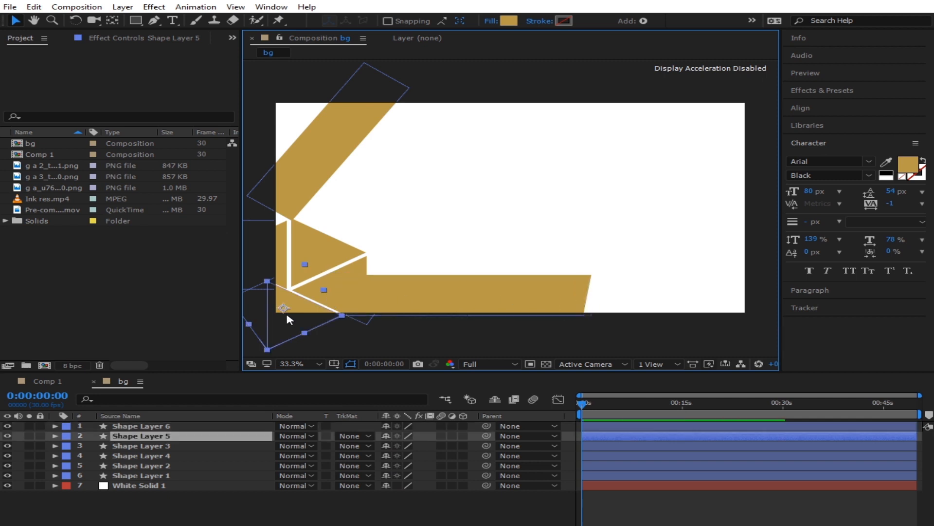
key("Delete")
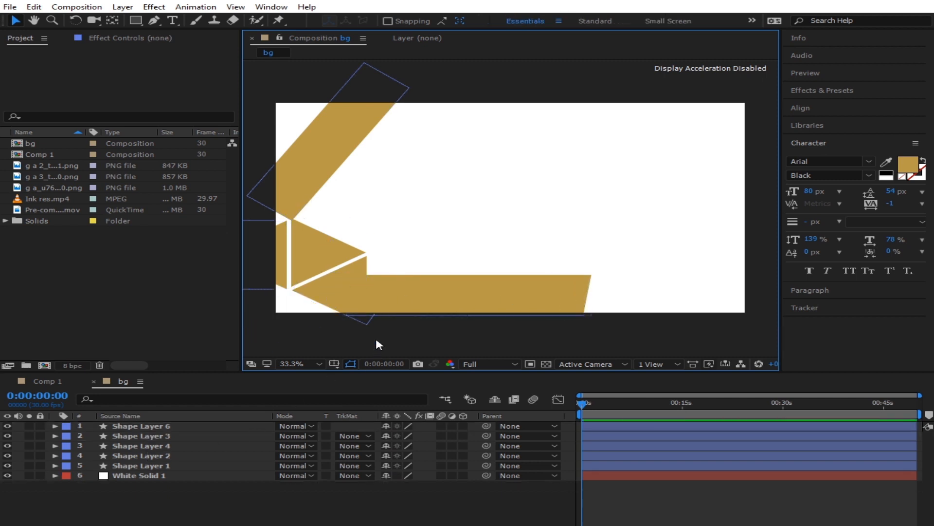
Try to shift the lower gold rectangle and stretch it taller down to the canvas's lower edge
left_click(437, 305)
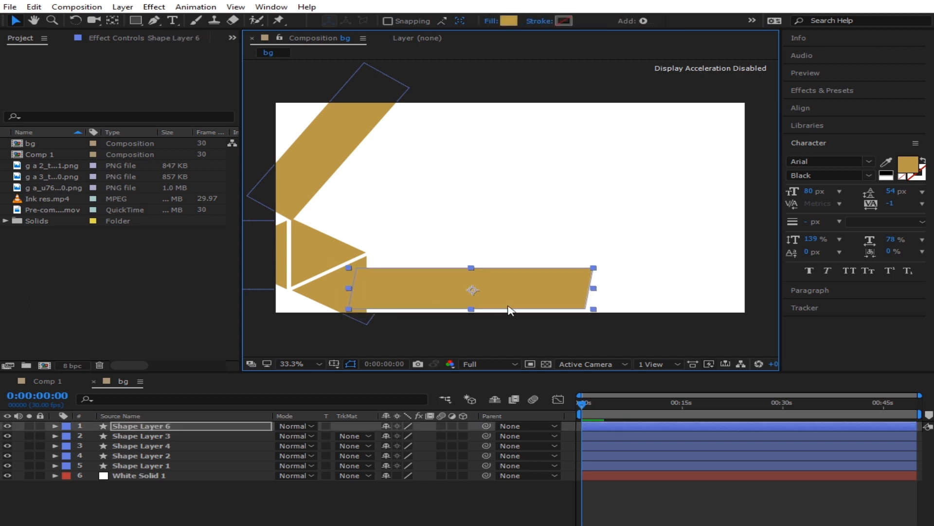
left_click_drag(471, 309, 492, 293)
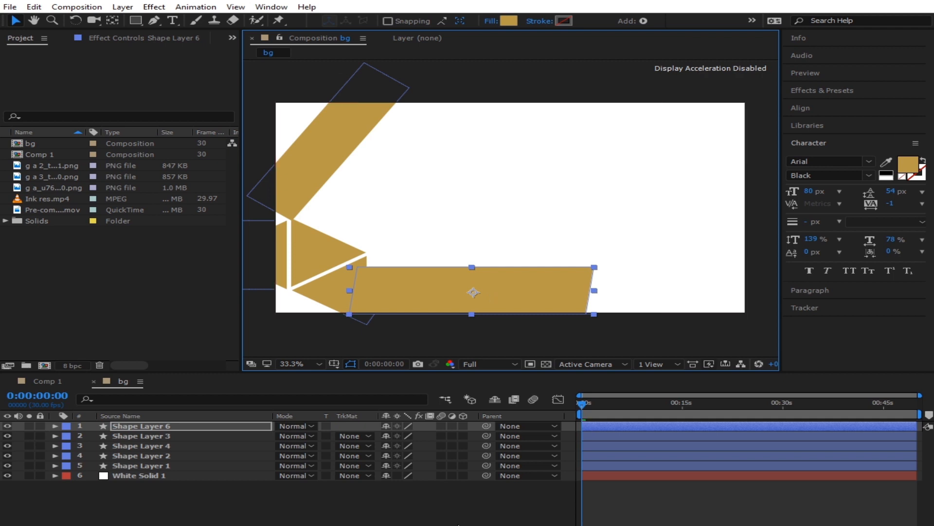
left_click(458, 524)
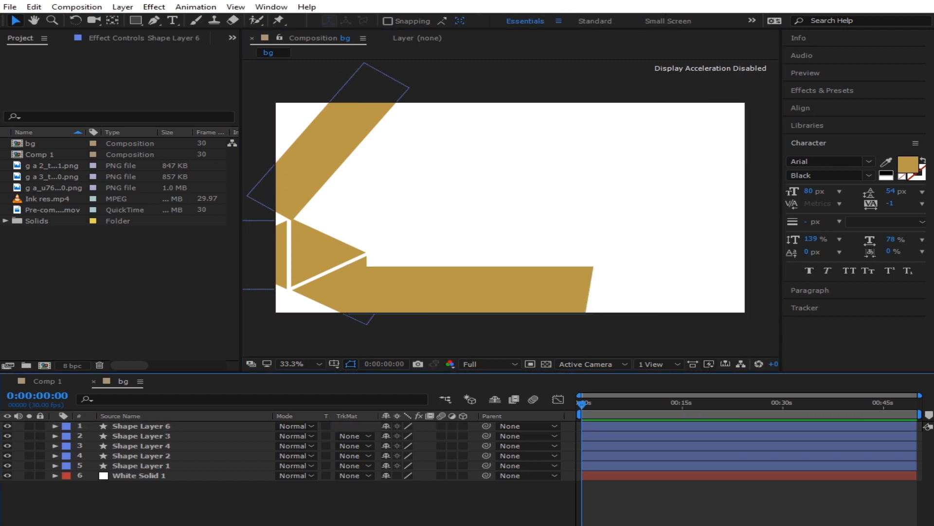
Undo the latest rectangle edits and the deletion of the triangle copy in the canvas's lower-left corner
left_click(494, 302)
key("ctrl+z")
key("ctrl+z")
key("ctrl+z")
key("ctrl+z")
key("ctrl+z")
key("ctrl+z")
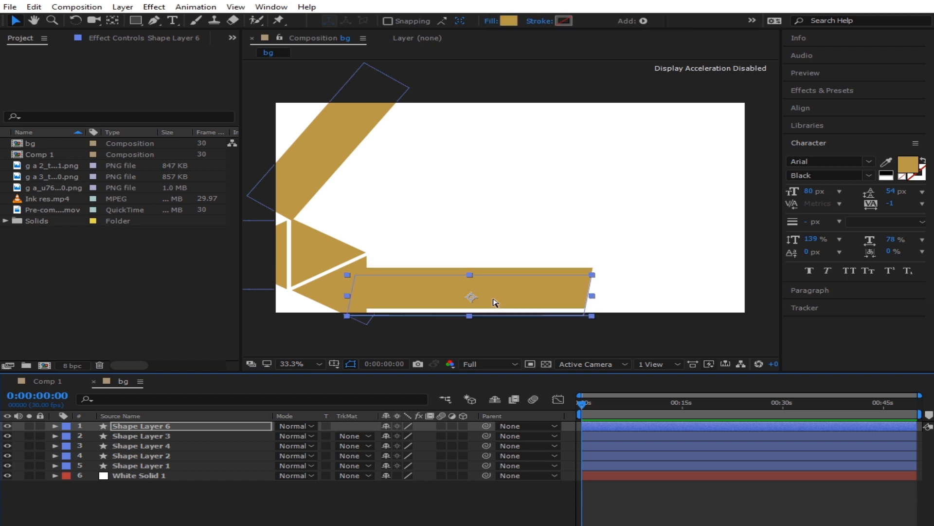
Nudge the skewed rectangle slightly upward at the canvas's lower edge and clear the selection
left_click(503, 297)
mouse_move(490, 300)
left_mouse_down()
mouse_move(506, 290)
mouse_move(487, 311)
mouse_move(481, 295)
mouse_move(490, 296)
left_mouse_up()
left_click(457, 504)
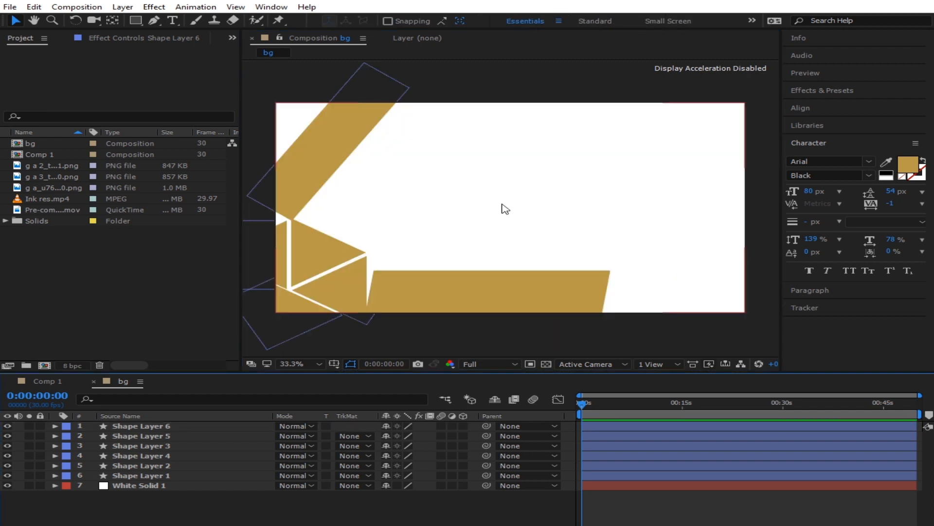
Create a 1920 x 1080 composition named slide 1 at 30 fps with a duration of 0:00:50:01
left_click(45, 365)
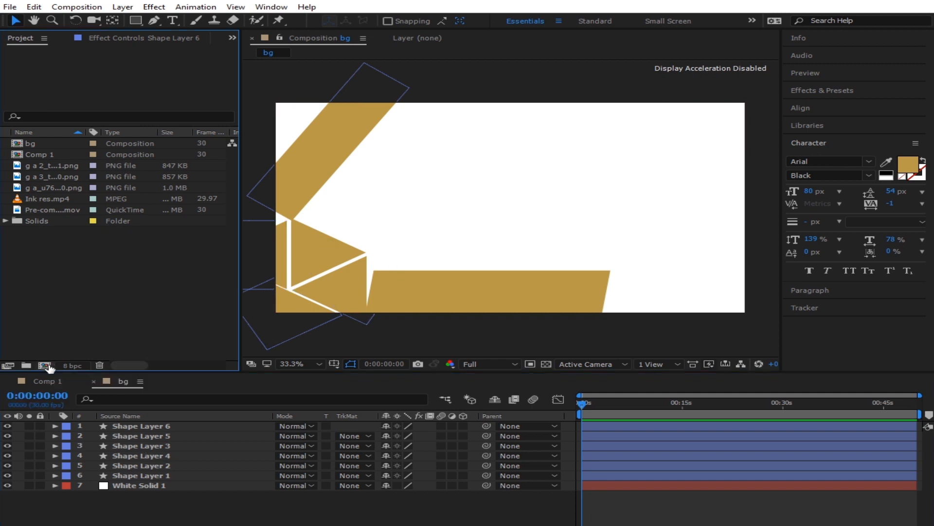
type("slide 1")
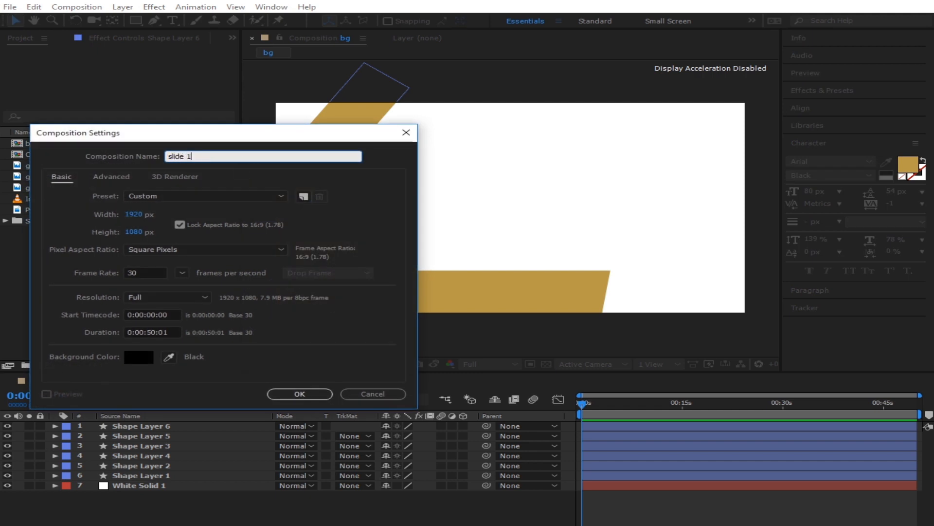
left_click(337, 212)
left_click(302, 393)
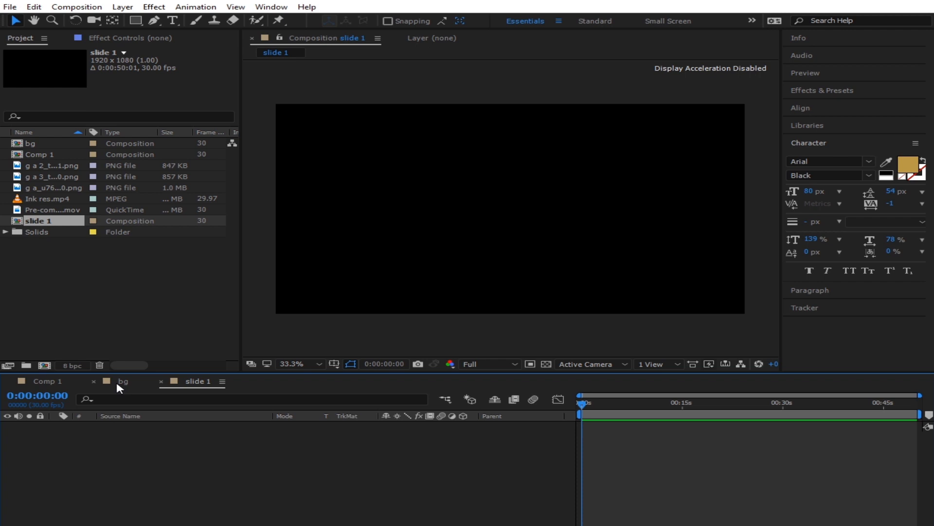
left_click(69, 210)
left_click(69, 199)
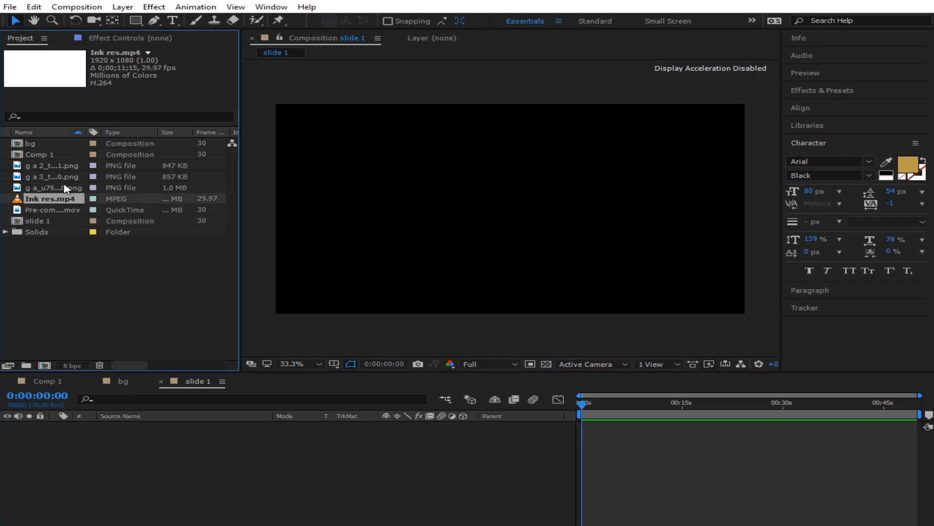
left_click(68, 187)
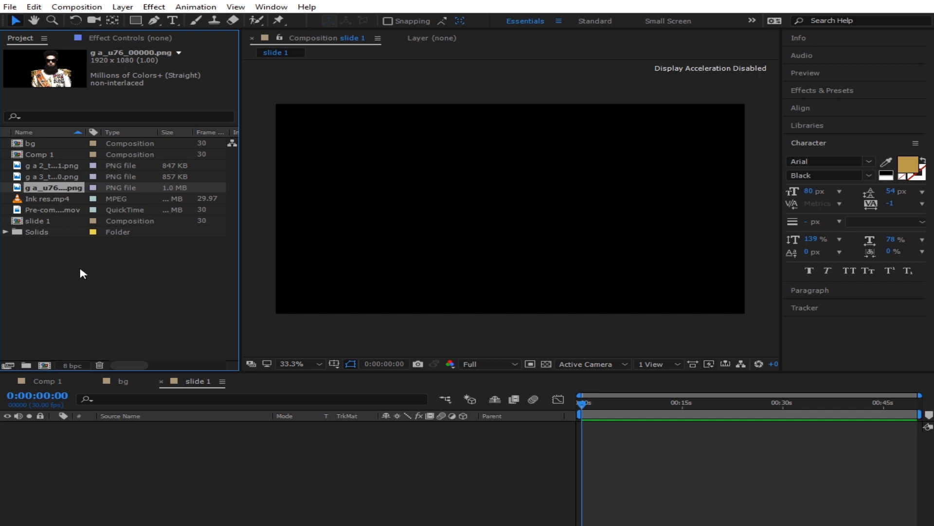
Create another 1920 x 1080 composition at 30 fps named text with a duration of 0:00:50:01
left_click(44, 365)
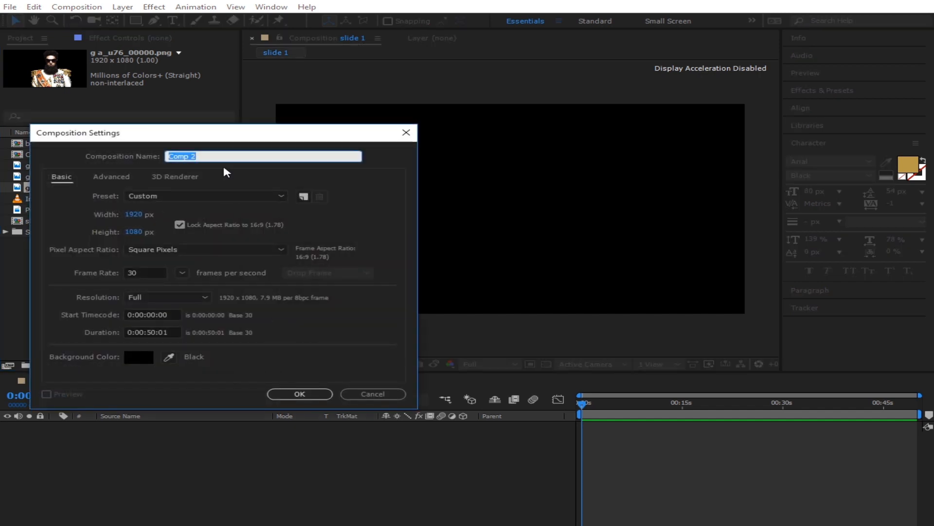
type("text 1")
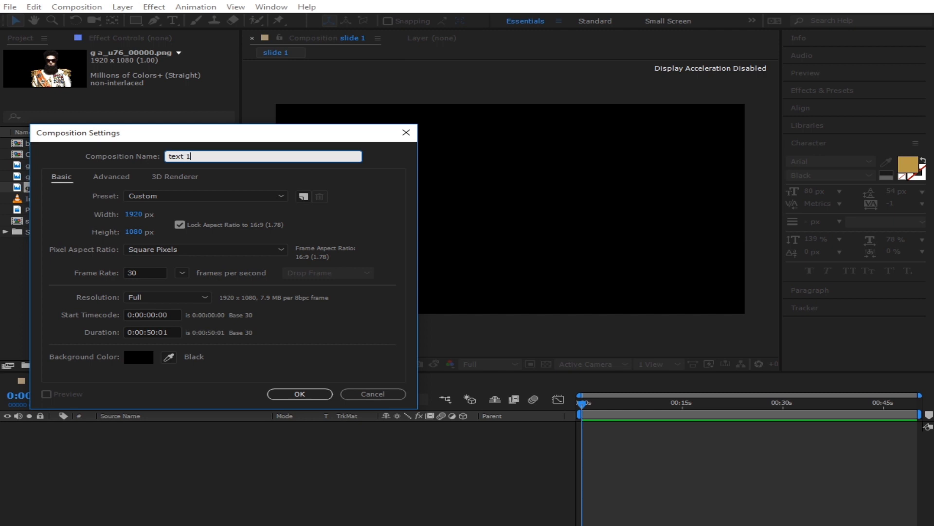
key("Return")
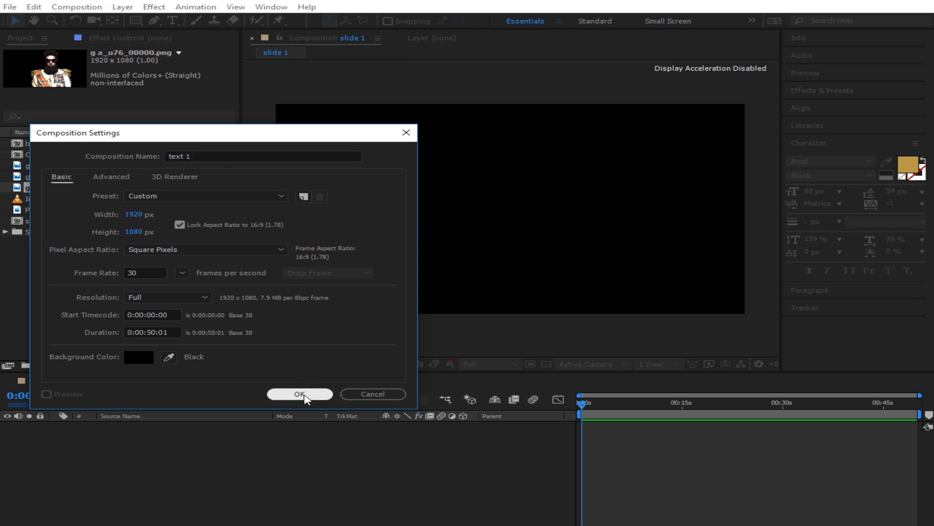
left_click(212, 155)
left_click(309, 392)
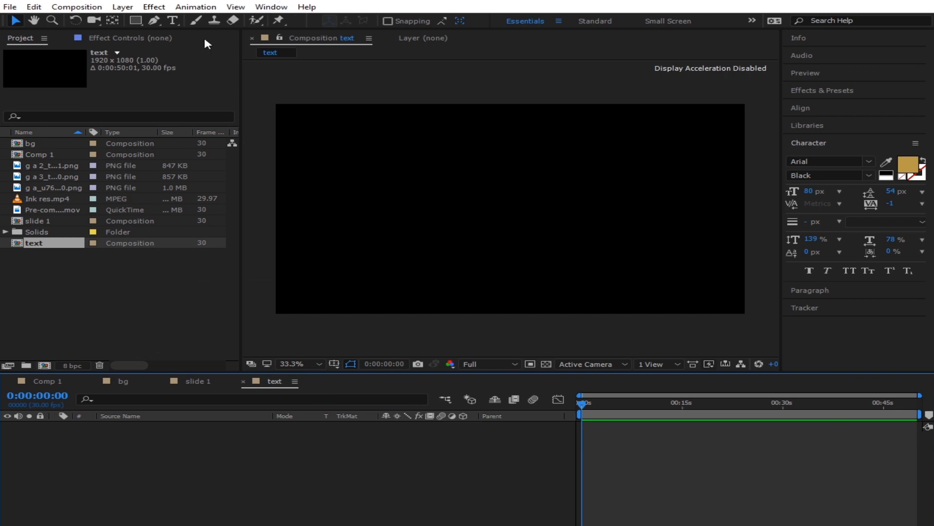
Add a gold Arial Black text layer reading GENERAL ALADEEN in the upper-left area of the canvas
left_click(174, 19)
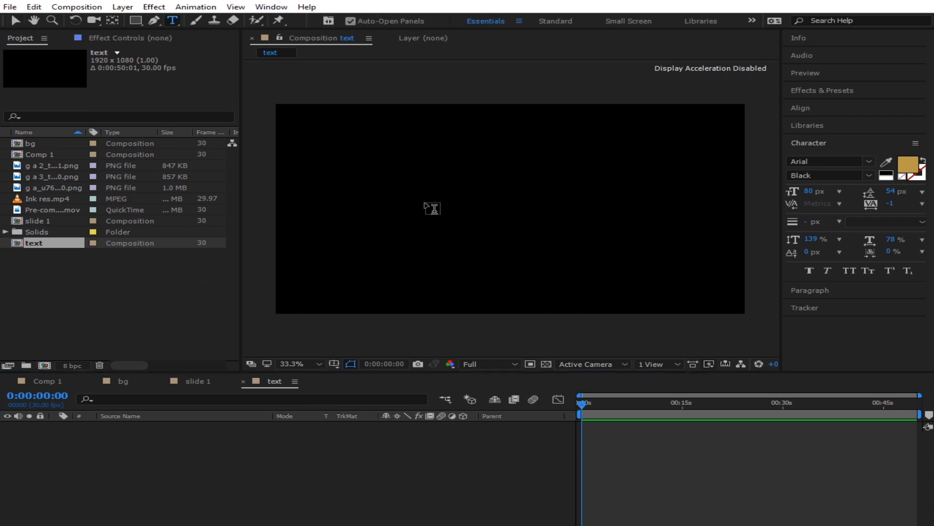
left_click(302, 194)
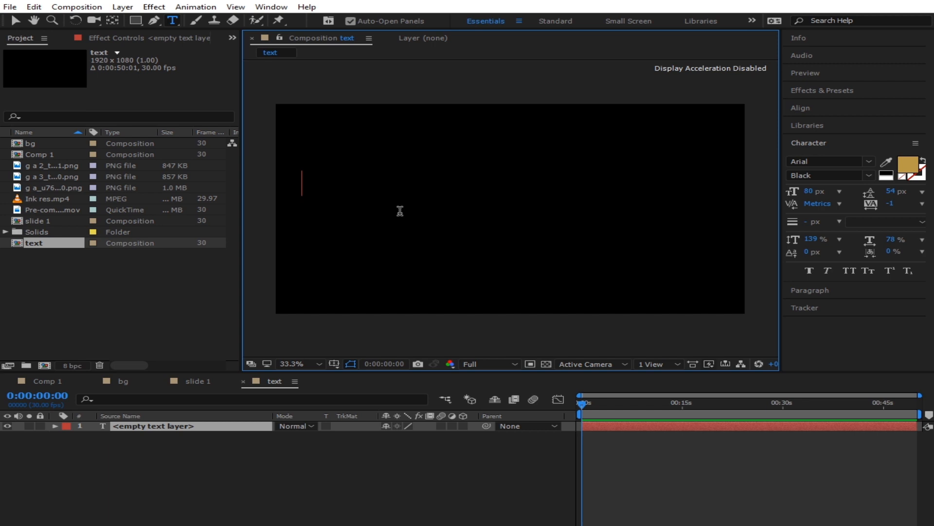
type("G")
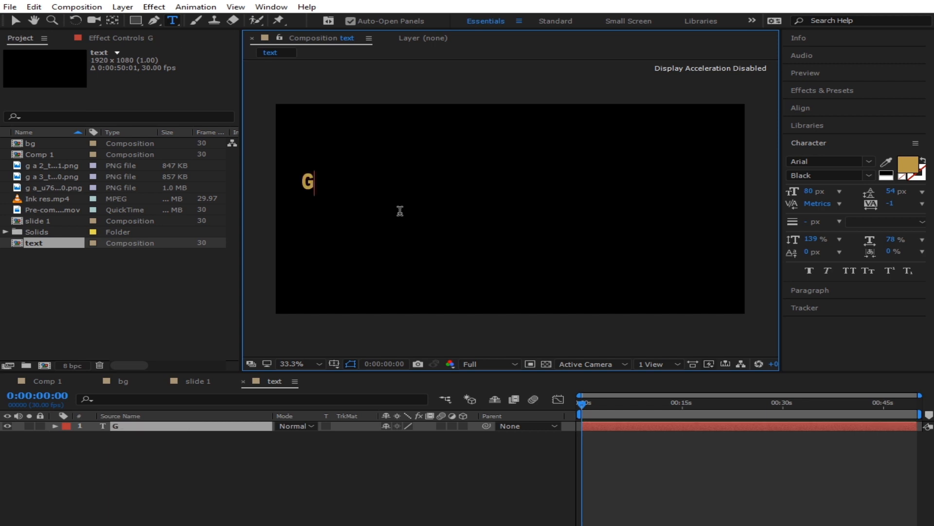
type("ENERA")
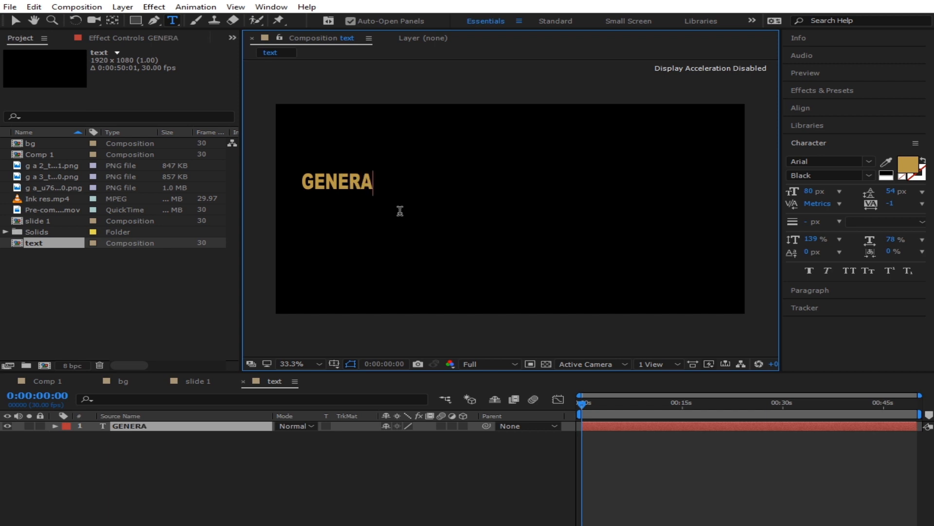
type("L ALADEEN")
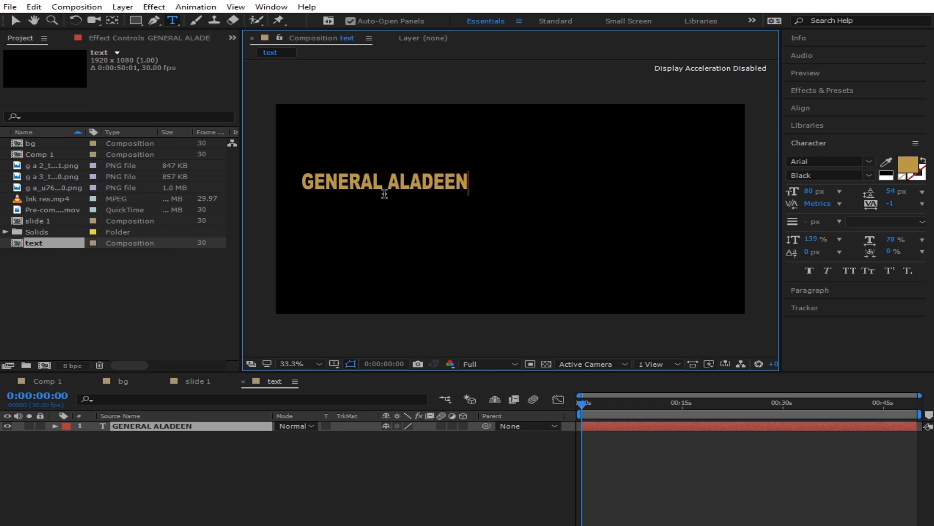
left_click(16, 21)
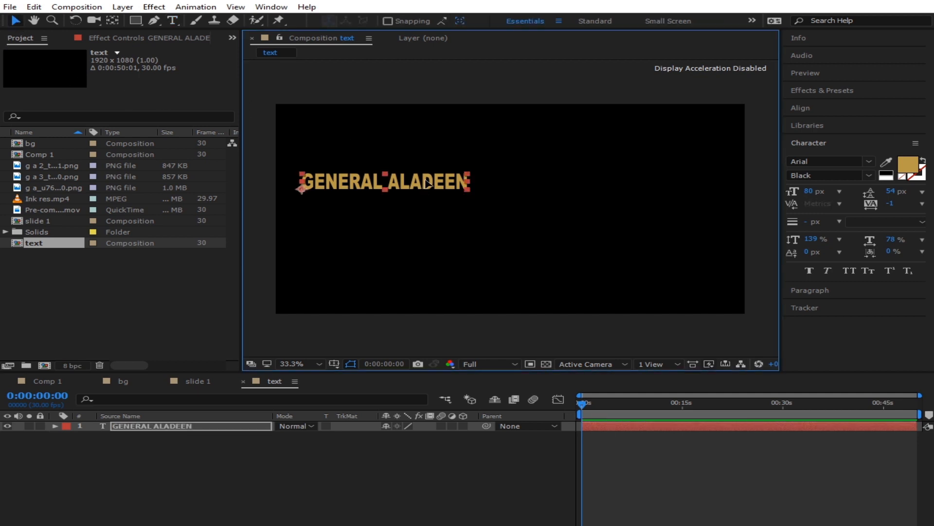
Add a separate text layer reading PRESIDENT OF THE UNITED STATES below the GENERAL ALADEEN line
left_click(173, 20)
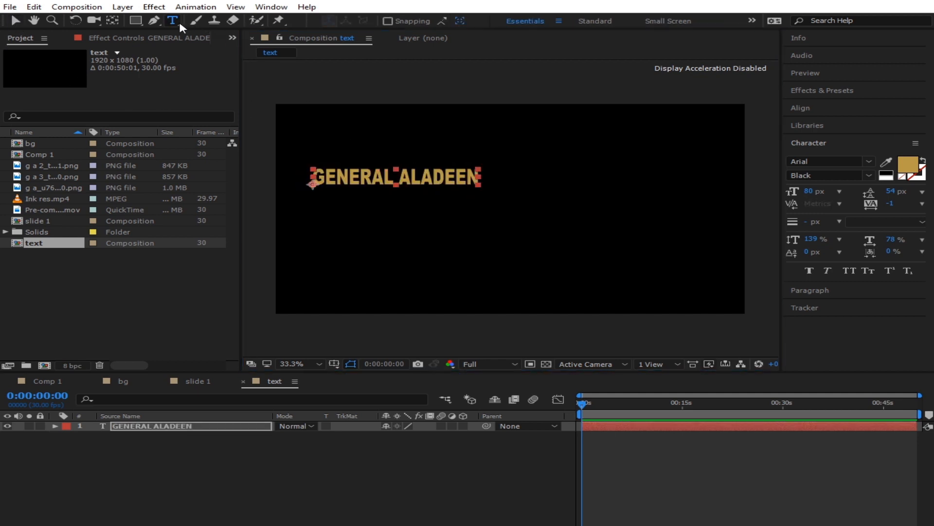
left_click(316, 456)
left_click(310, 215)
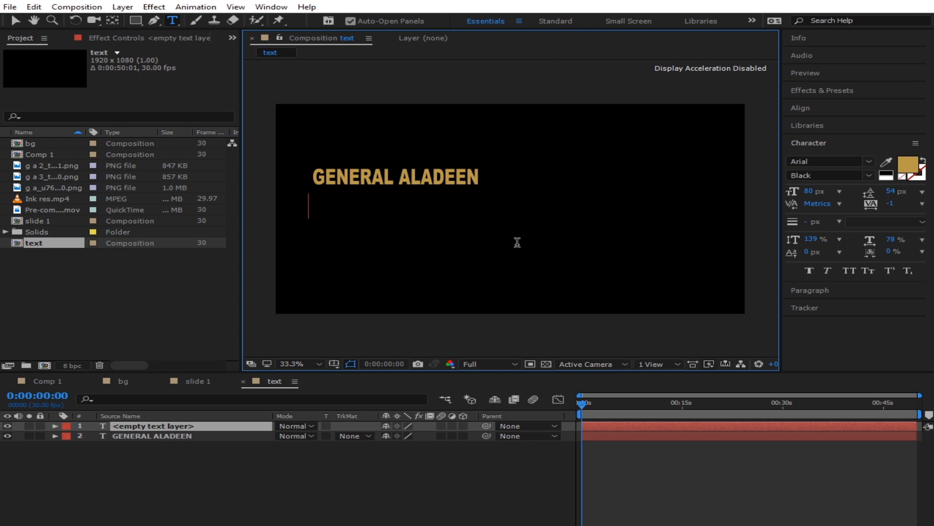
type("PRESIDENB")
key("BackSpace")
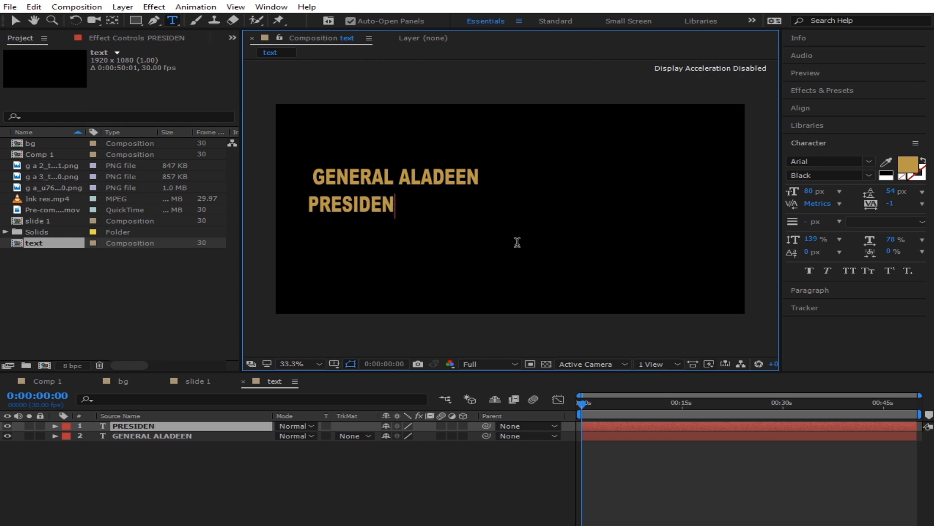
type("T OF ")
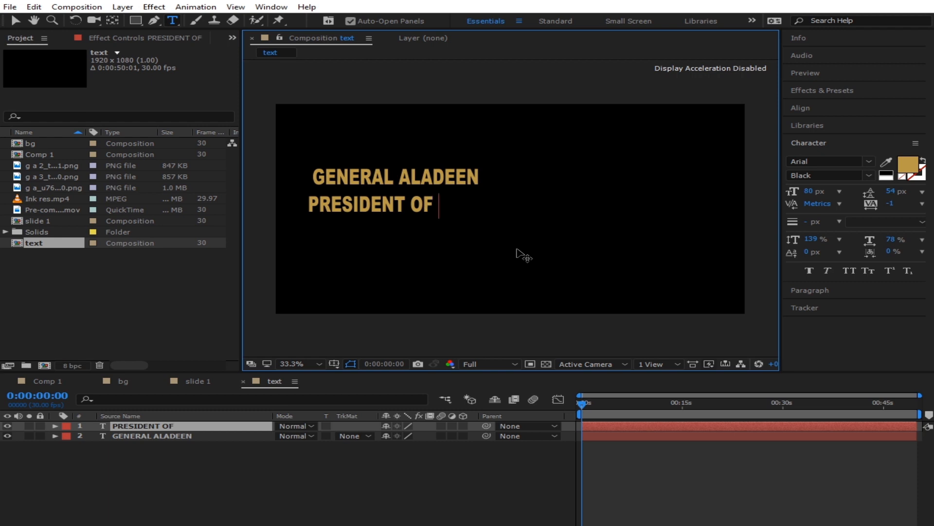
type("THE U")
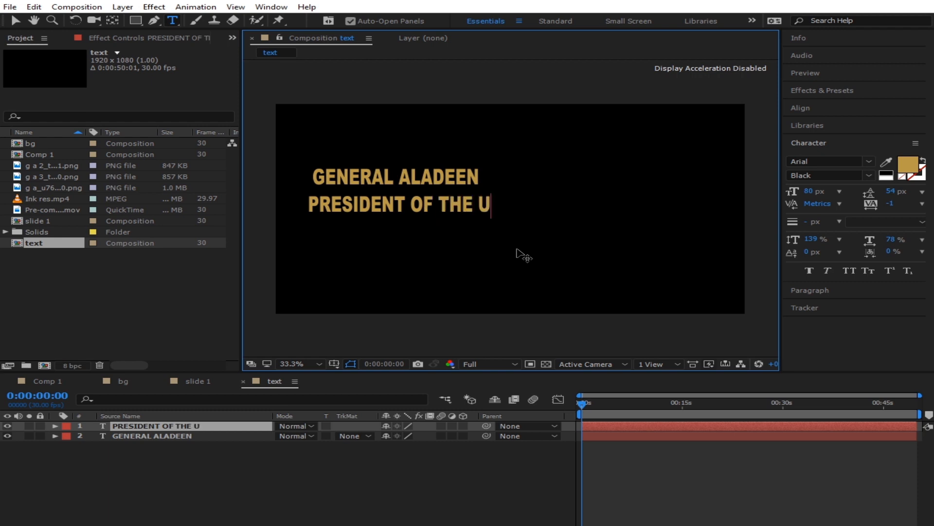
type("NITED ")
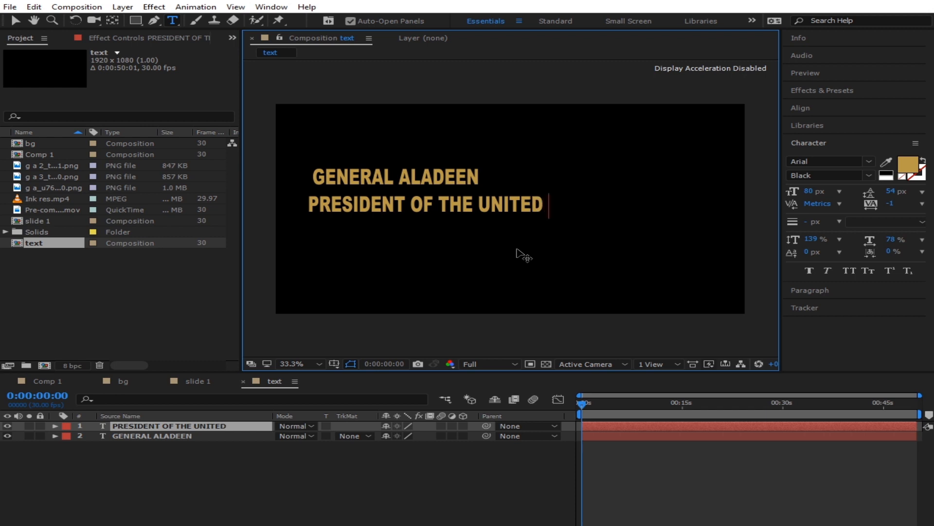
type("STATES")
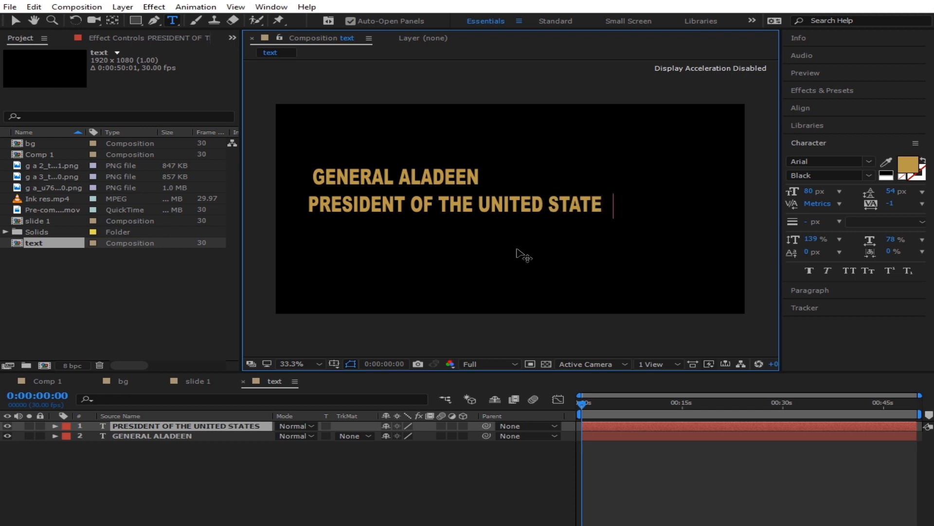
left_click(16, 21)
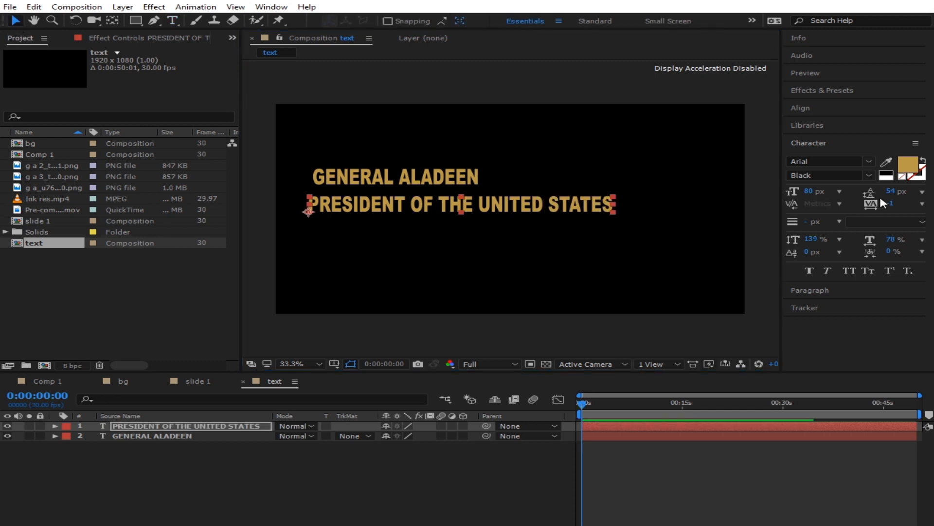
Scale the PRESIDENT OF THE UNITED STATES layer down to 39% and place it close beneath GENERAL ALADEEN
left_click(886, 162)
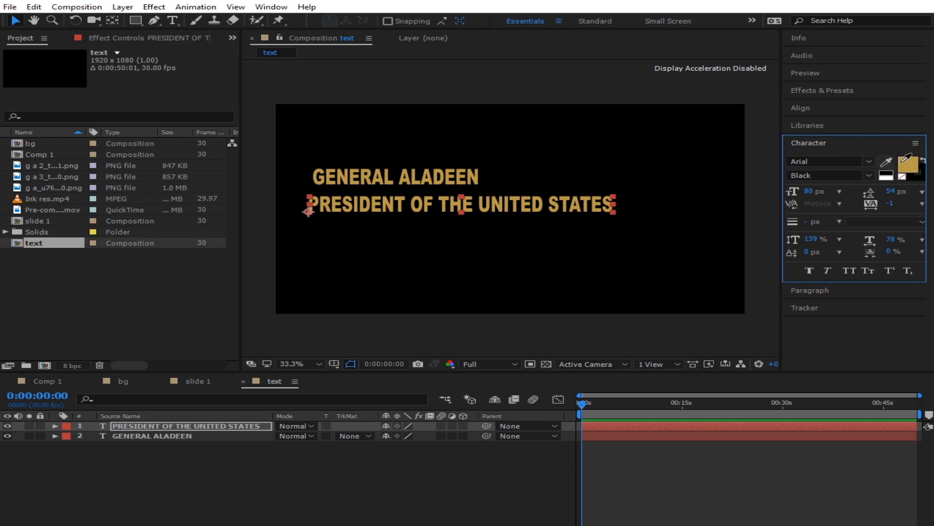
left_click(923, 161)
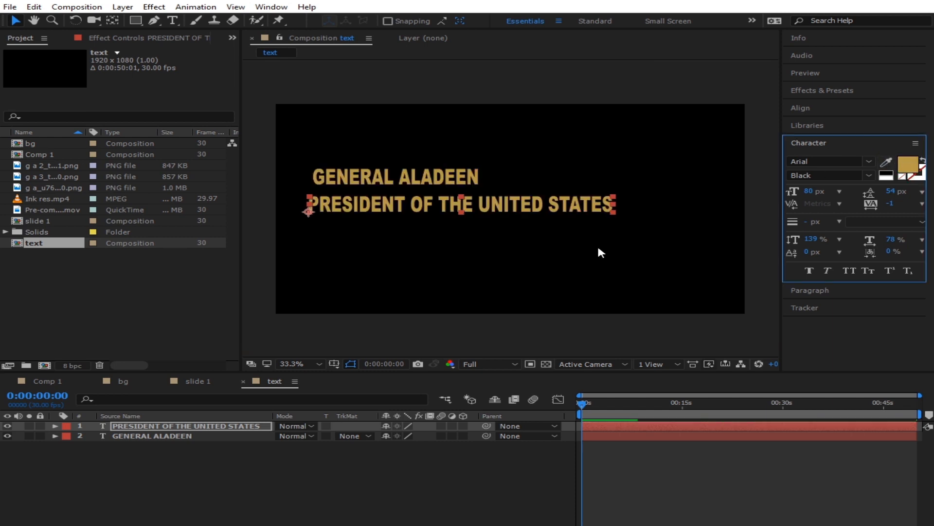
key("s")
left_click_drag(426, 436, 424, 460)
left_click_drag(402, 211, 421, 195)
Change the font of the PRESIDENT OF THE UNITED STATES text to Calibri Regular and collapse its scale property
left_click(869, 161)
left_click(808, 243)
key("s")
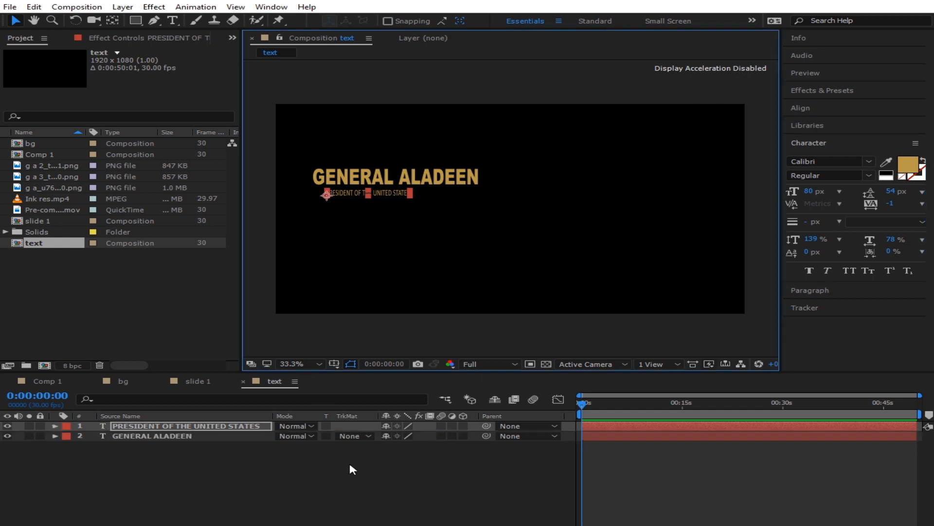
Scale the PRESIDENT OF THE UNITED STATES layer to 57% and shift it slightly right beneath the name
key("s")
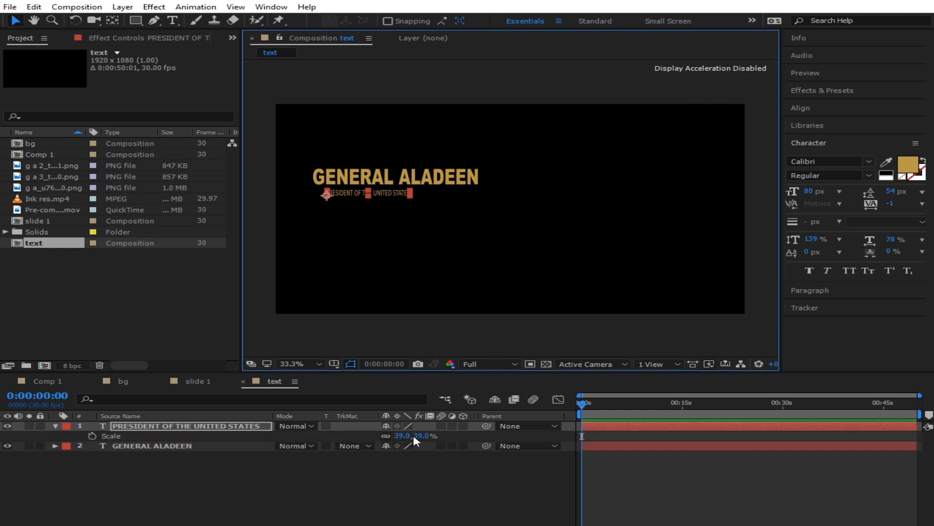
left_click(261, 426)
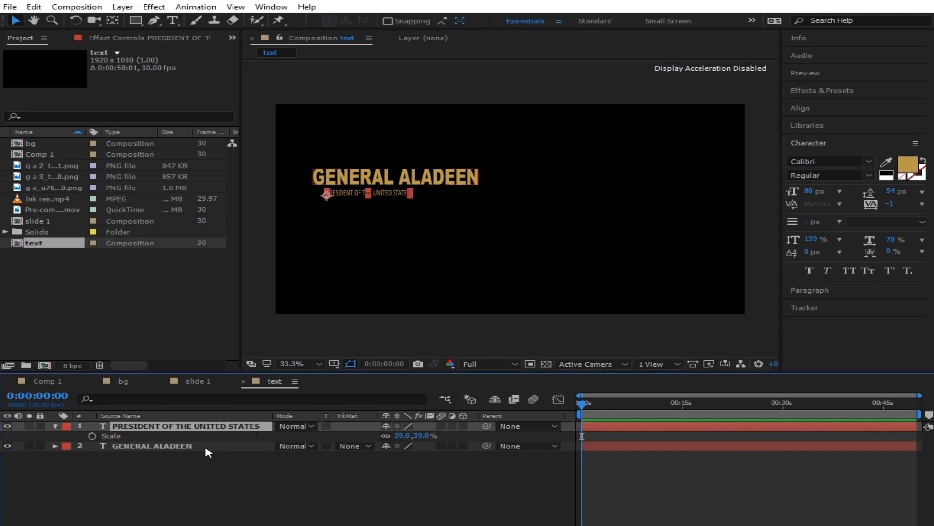
left_click_drag(420, 436, 442, 441)
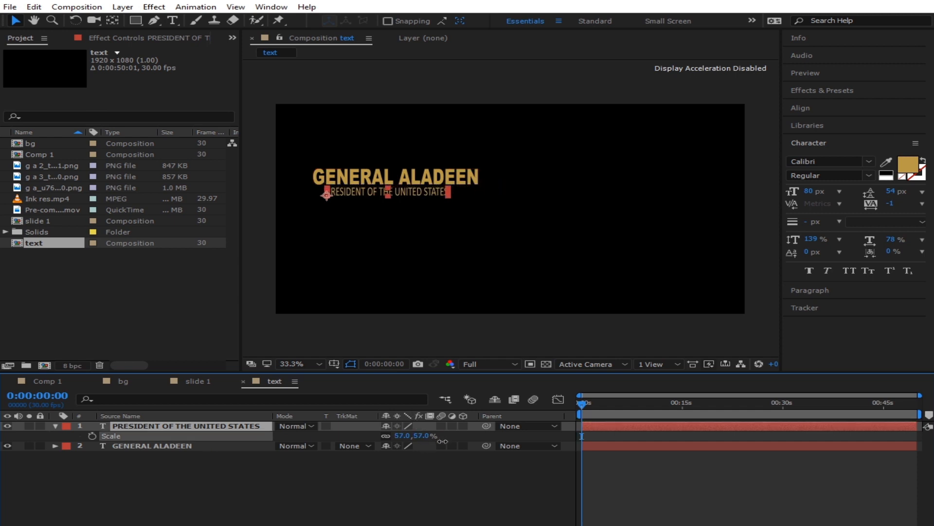
left_click_drag(413, 197, 418, 198)
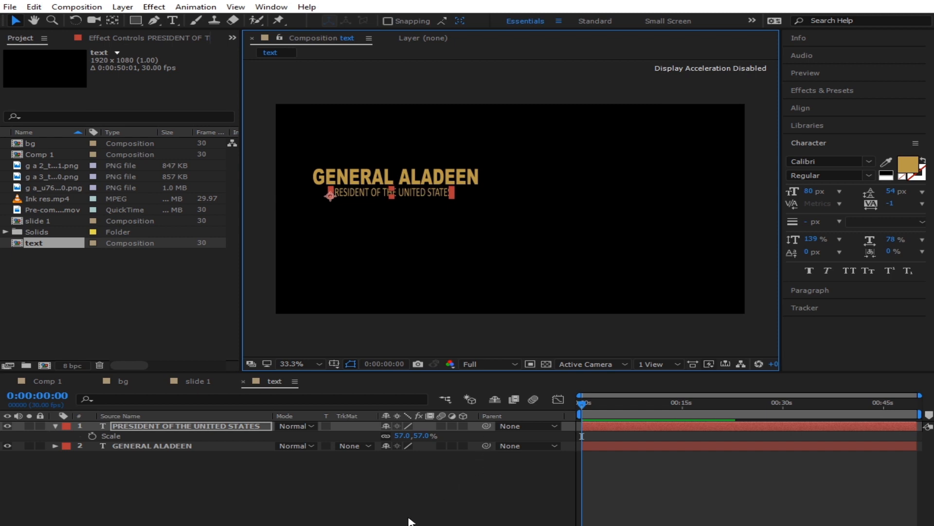
Nudge the PRESIDENT OF THE UNITED STATES layer slightly to the right beneath GENERAL ALADEEN
left_click(394, 500)
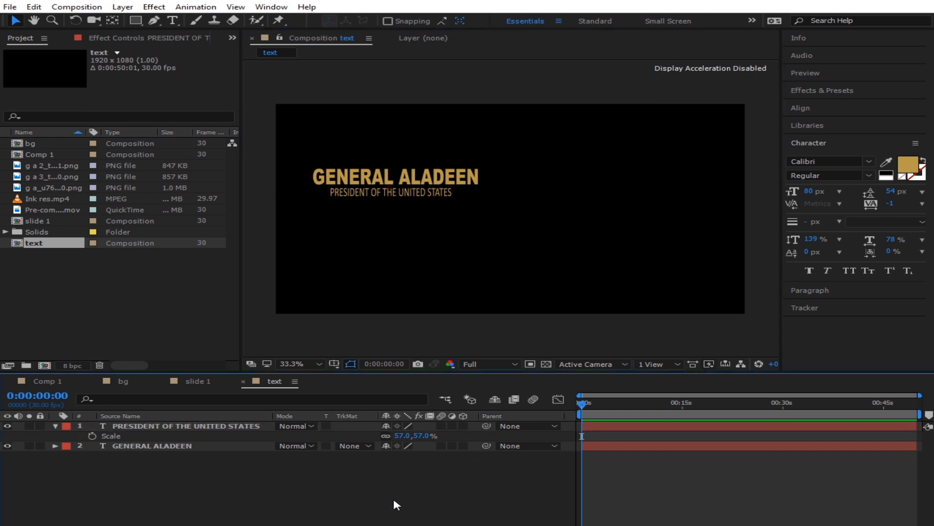
left_click_drag(420, 195, 421, 195)
left_click(361, 495)
Add the vlcsnap VOTE image to the text composition as the top layer and mask it with a centred ellipse fitting inside its blue circle
left_click_drag(52, 254, 149, 422)
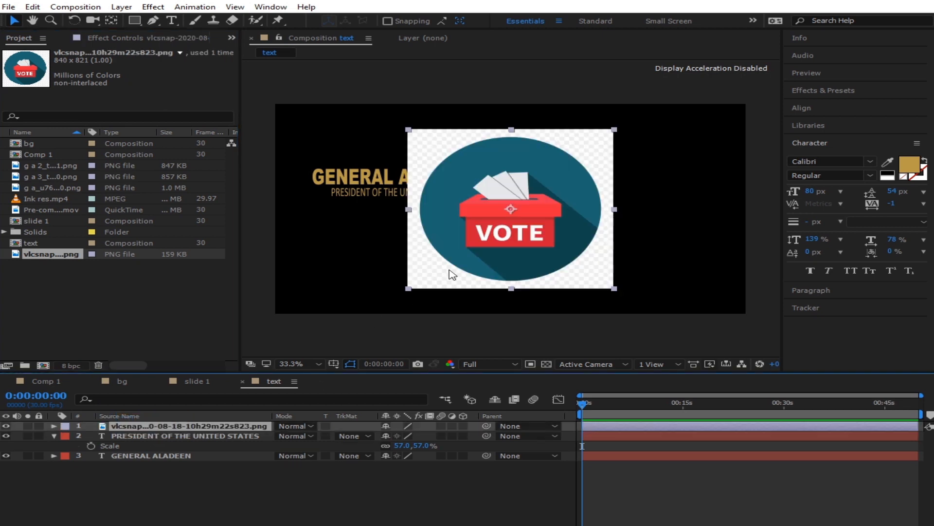
left_click(827, 92)
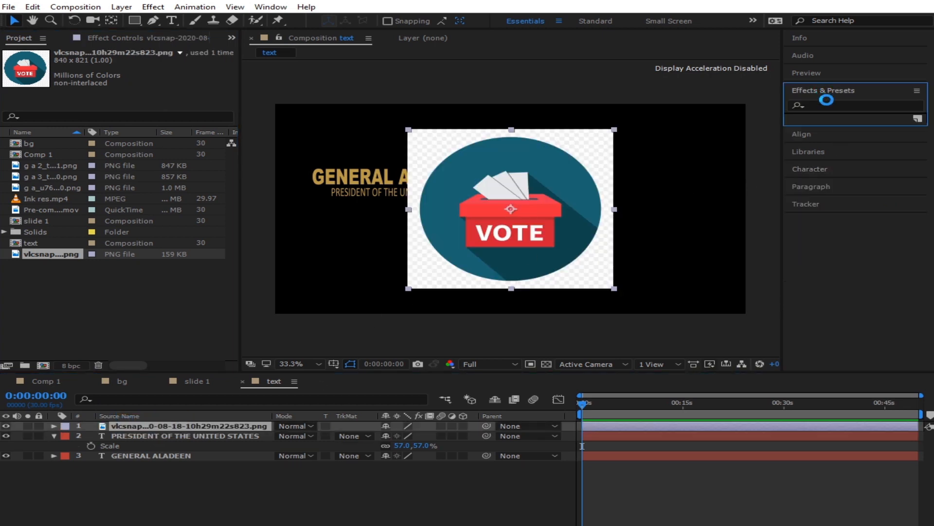
left_click_drag(135, 20, 212, 58)
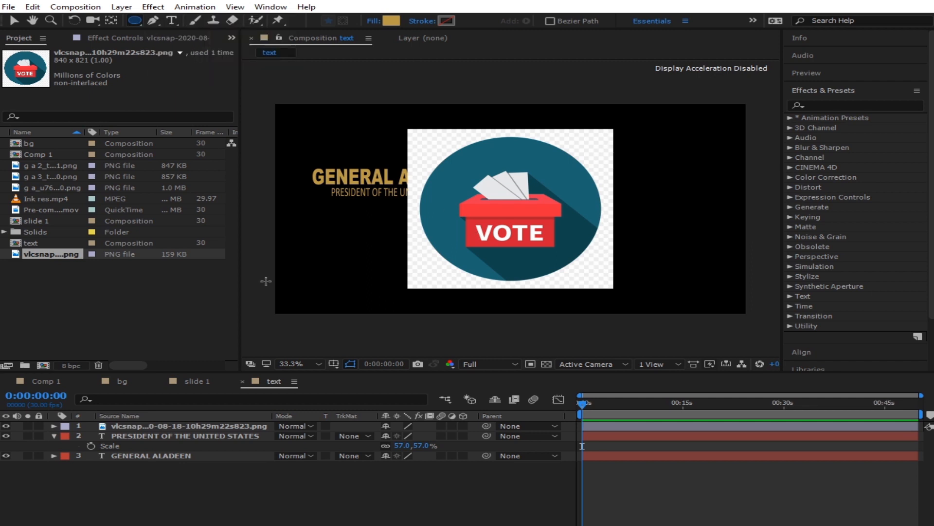
left_click(464, 197)
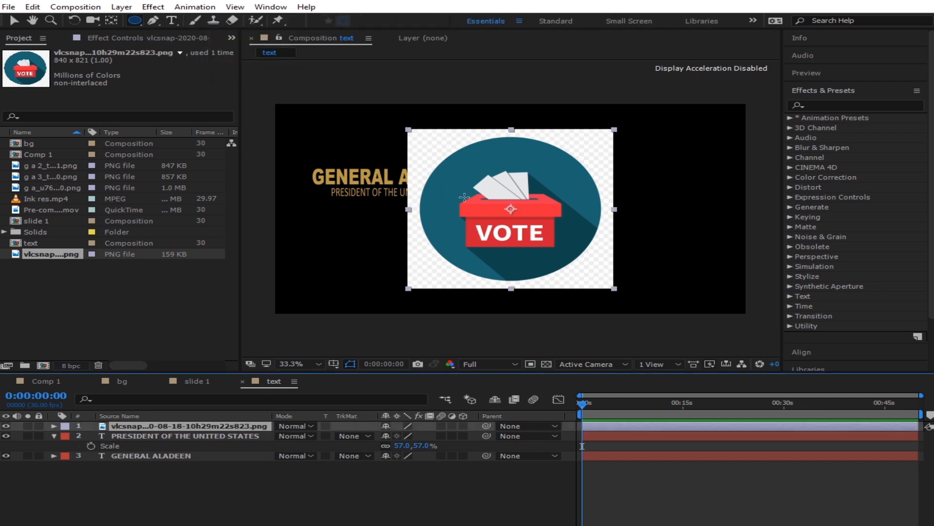
left_click(511, 210)
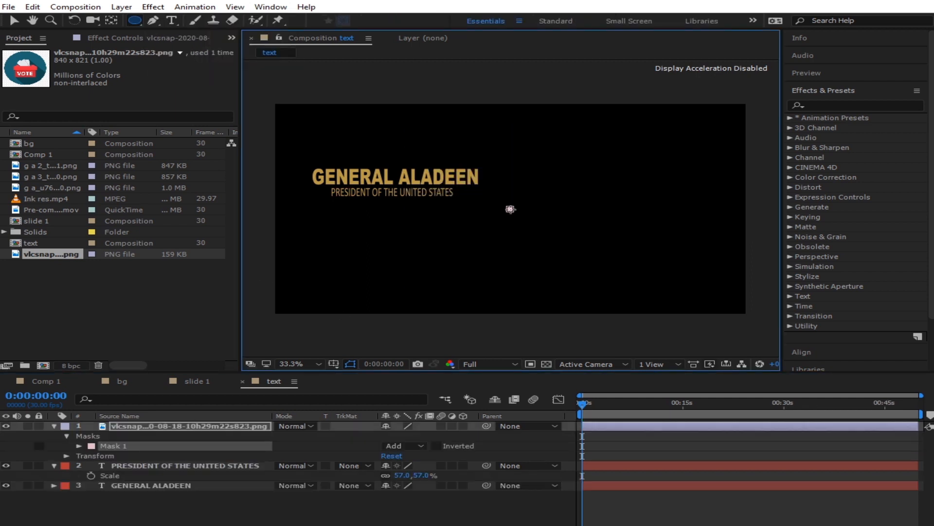
left_click_drag(510, 209, 597, 260)
left_click(443, 519)
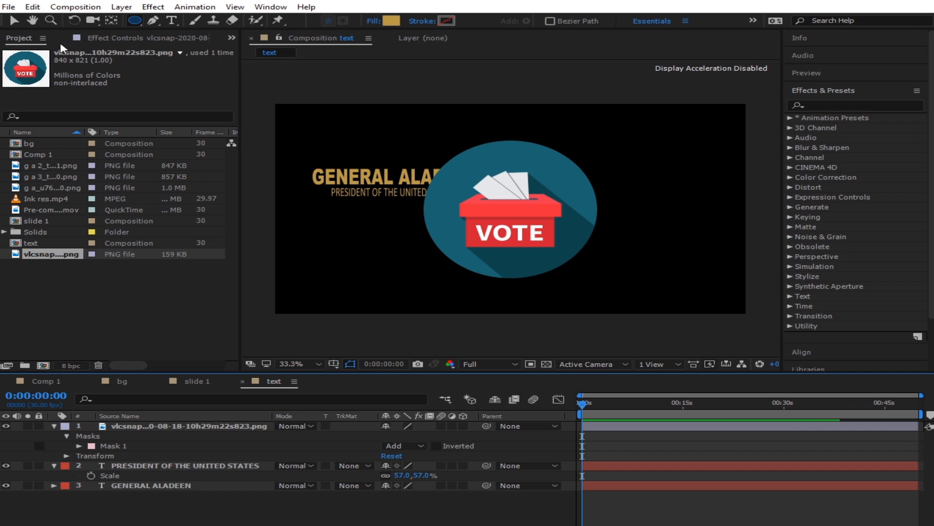
Scale the masked VOTE image to 26%, place it centred beneath the PRESIDENT OF THE UNITED STATES line, and collapse the open layer properties
key("v")
left_click(174, 426)
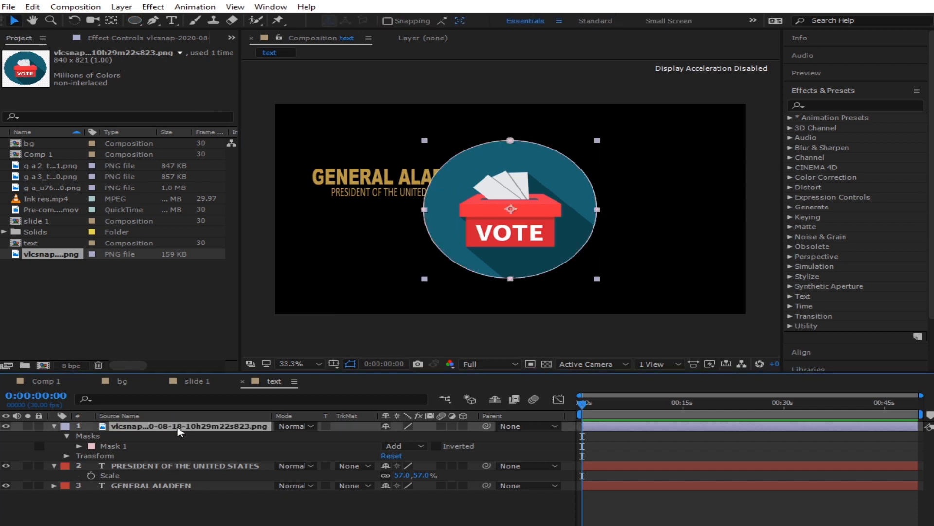
key("s")
left_click_drag(421, 435, 414, 464)
left_click_drag(525, 230, 416, 249)
left_click_drag(417, 436, 416, 436)
left_click_drag(400, 228, 387, 220)
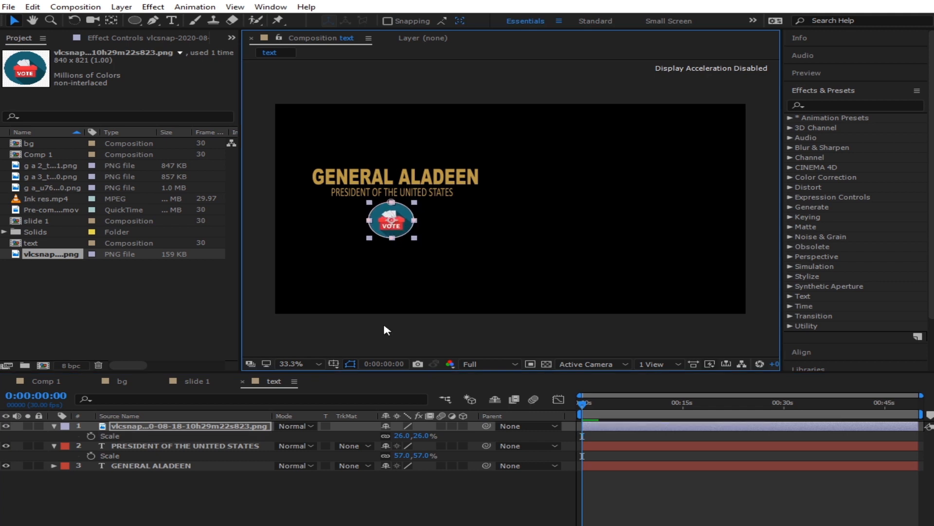
left_click(225, 485)
left_click(53, 426)
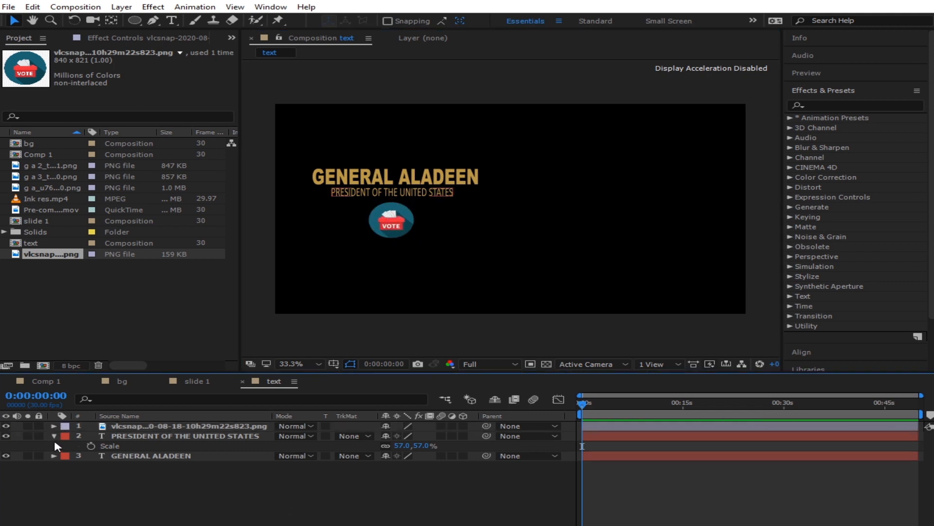
left_click(54, 436)
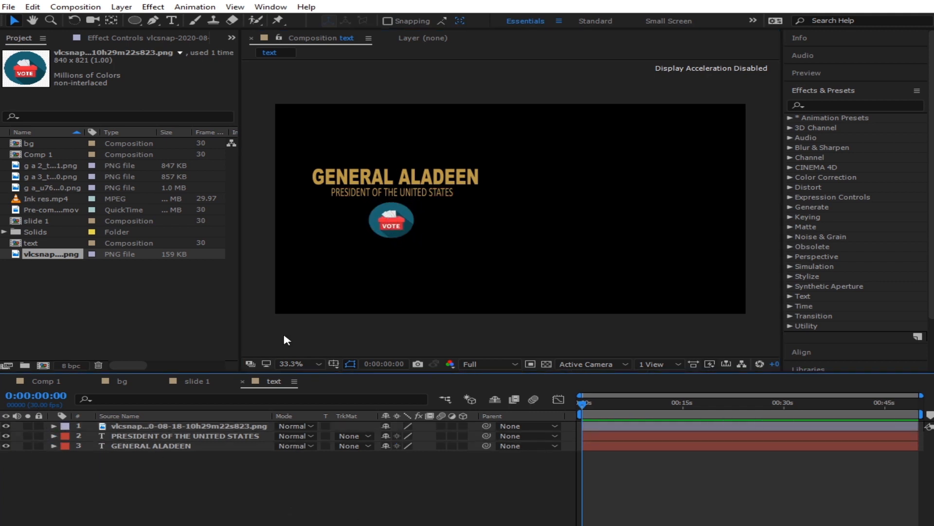
Nudge the PRESIDENT OF THE UNITED STATES and GENERAL ALADEEN lines slightly down toward the VOTE badge
left_click(411, 188)
left_click(406, 180)
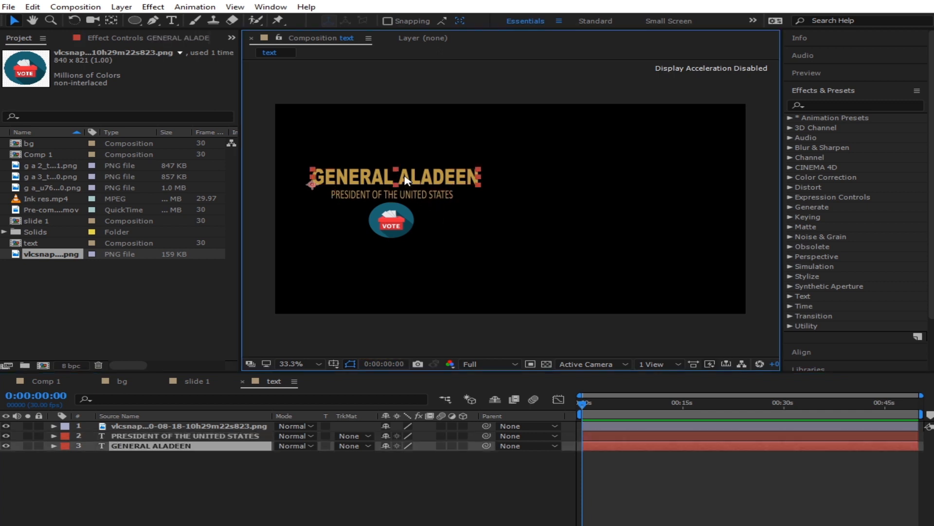
left_click(390, 469)
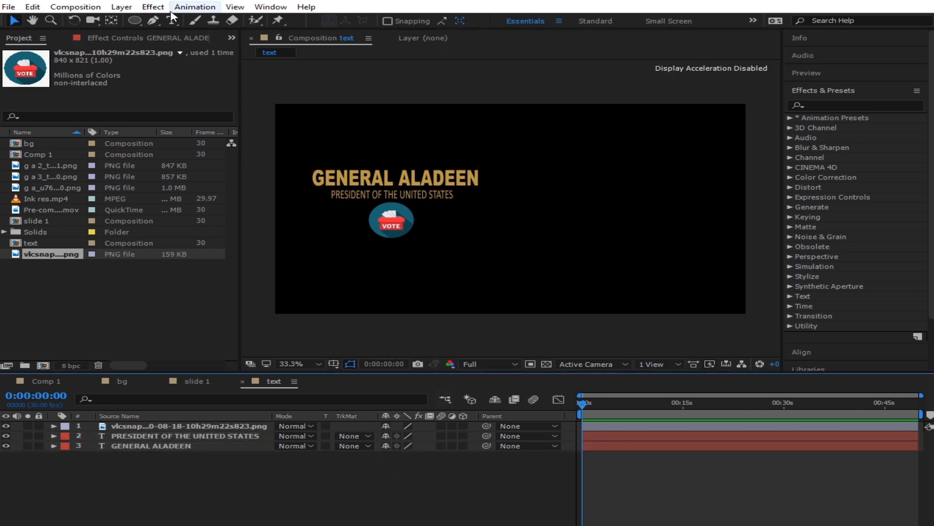
Add a separate text layer reading 2021 - 2026 below the VOTE badge
left_click(172, 19)
left_click(339, 265)
type("2021 - 2026")
left_click(14, 21)
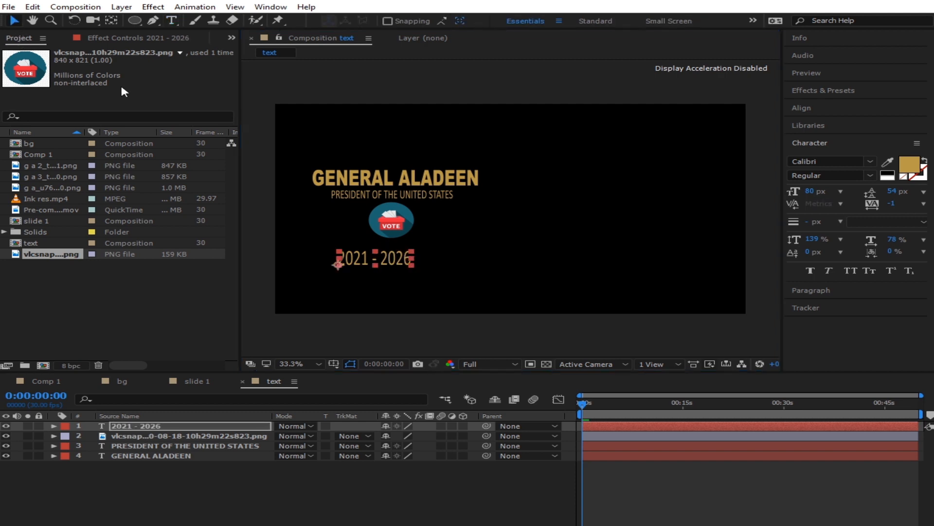
Give the 2021 - 2026 text a white fill and set its vertical scale to 100%
left_click(888, 175)
left_click(889, 175)
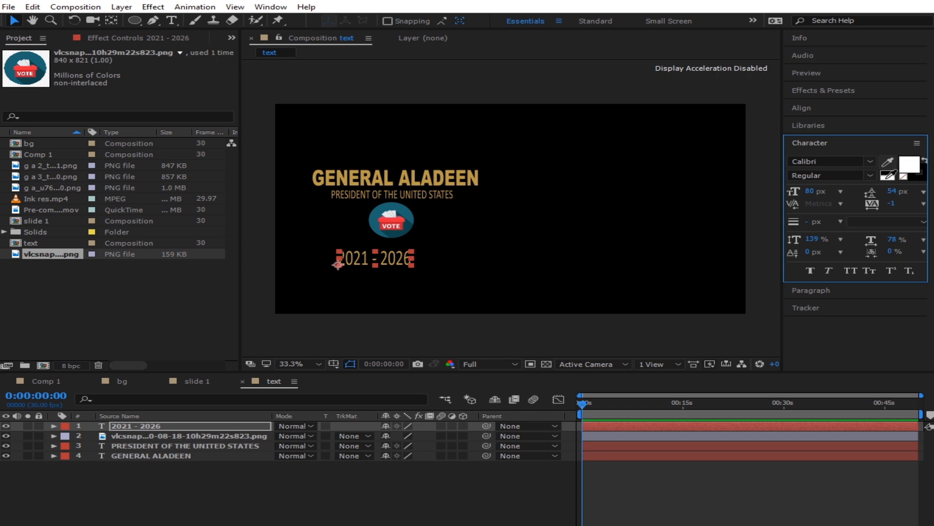
left_click(813, 238)
type("100")
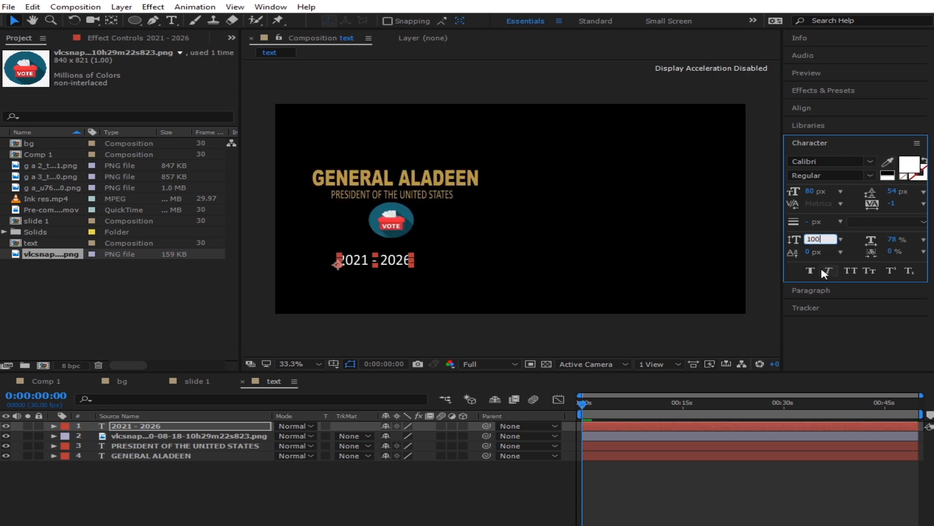
key("Return")
Centre the 2021 - 2026 text close beneath the VOTE badge and set its font style to Bold
left_click_drag(393, 261, 410, 250)
left_click(857, 176)
left_click(844, 241)
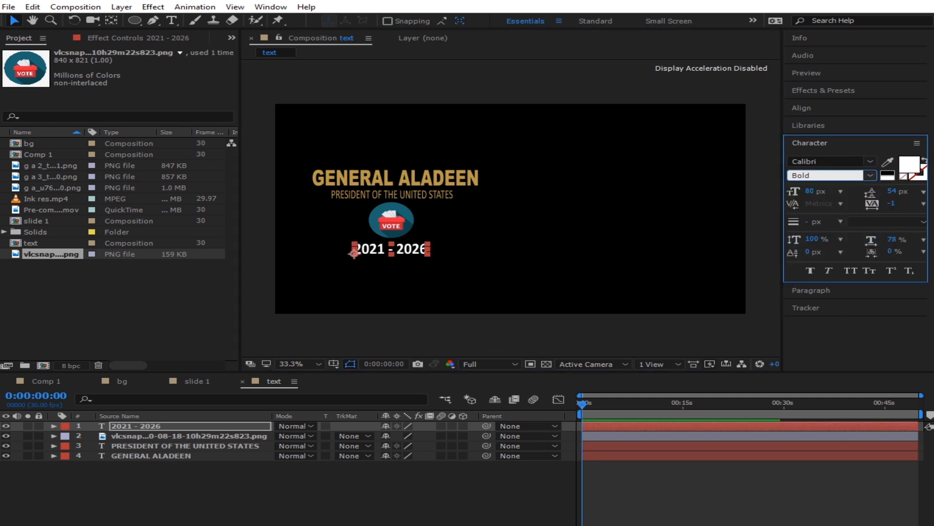
left_click(401, 261)
Try a white fill on the PRESIDENT OF THE UNITED STATES text, restoring the gold by sampling it from GENERAL ALADEEN
left_click(428, 195)
left_click(889, 173)
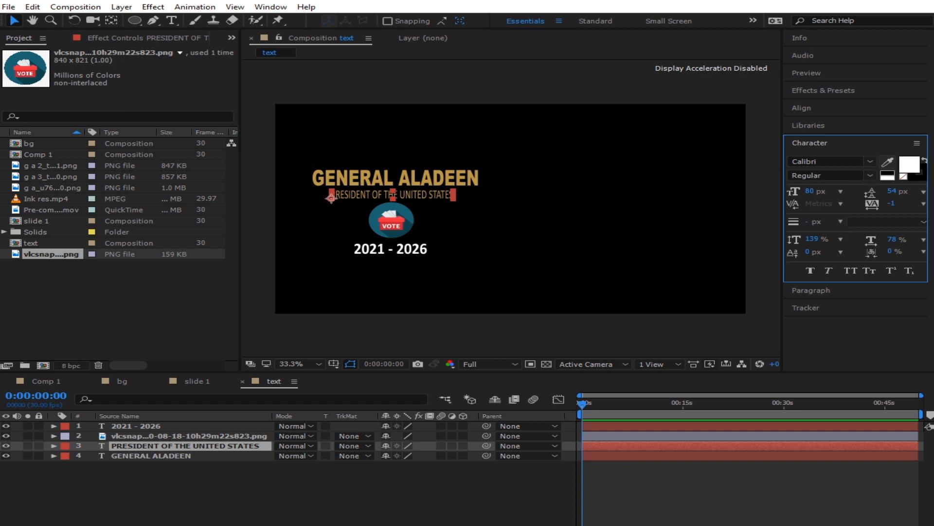
left_click(889, 163)
left_click(476, 176)
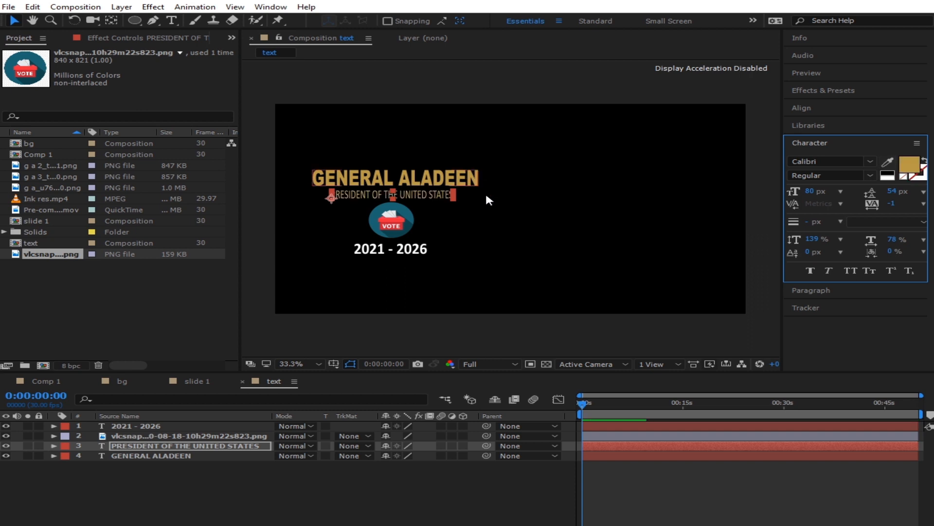
left_click(425, 491)
Recolour the 2021 - 2026 text dark grey by sampling the dark interface background with the eyedropper
left_click(384, 252)
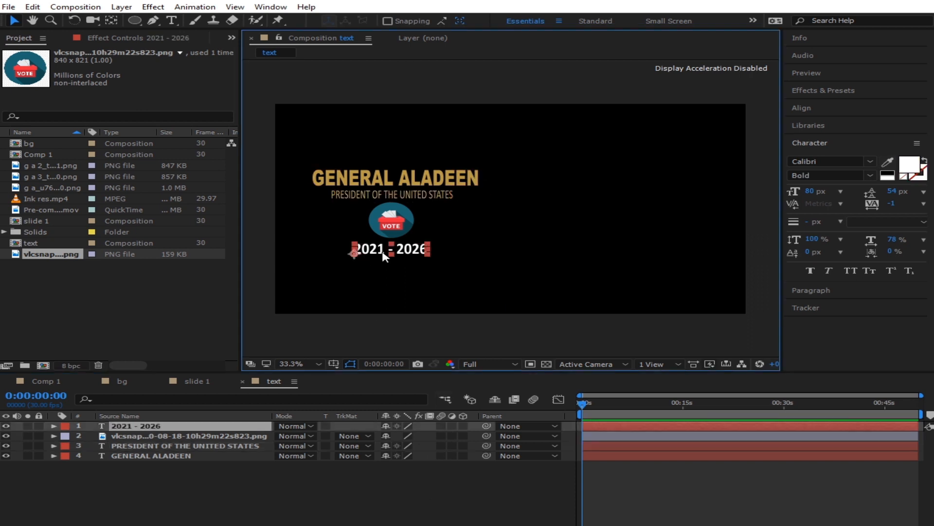
left_click(888, 162)
left_click(883, 151)
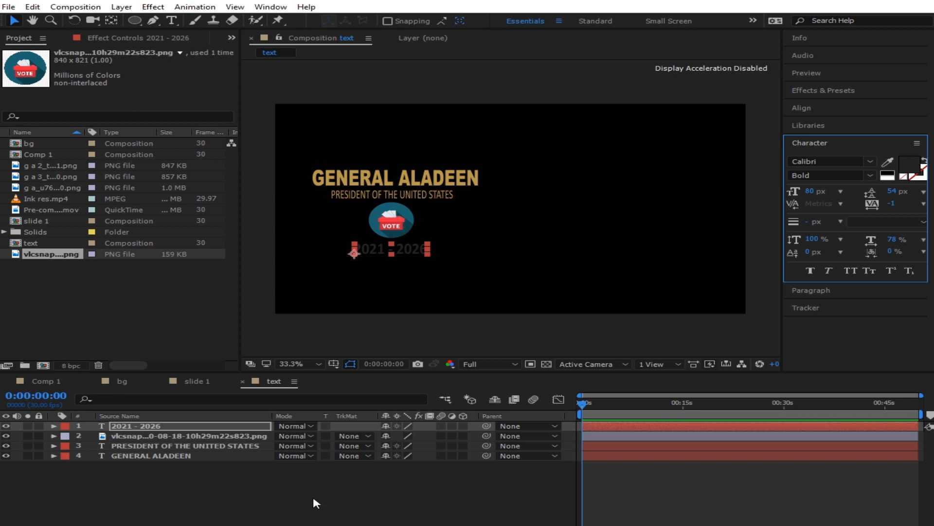
Add the bg composition to slide 1 and place the text composition above it
left_click(197, 382)
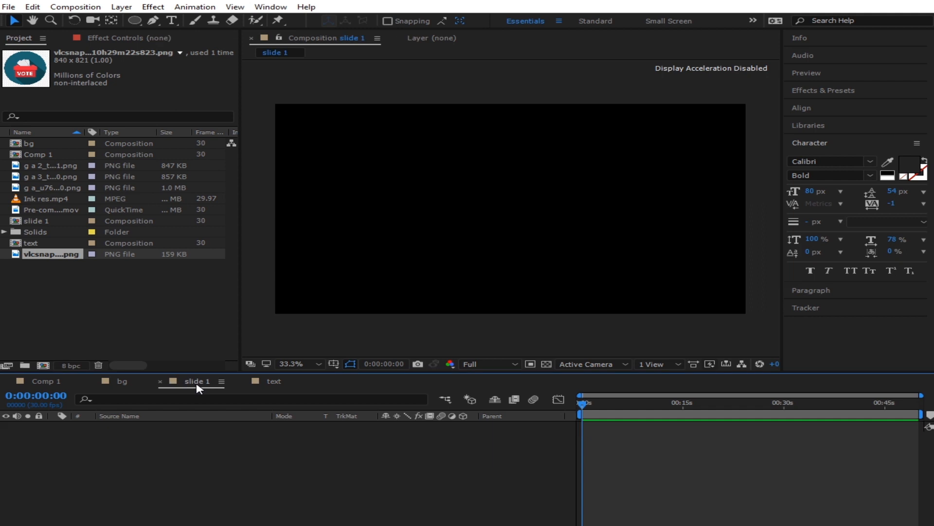
left_click(29, 143)
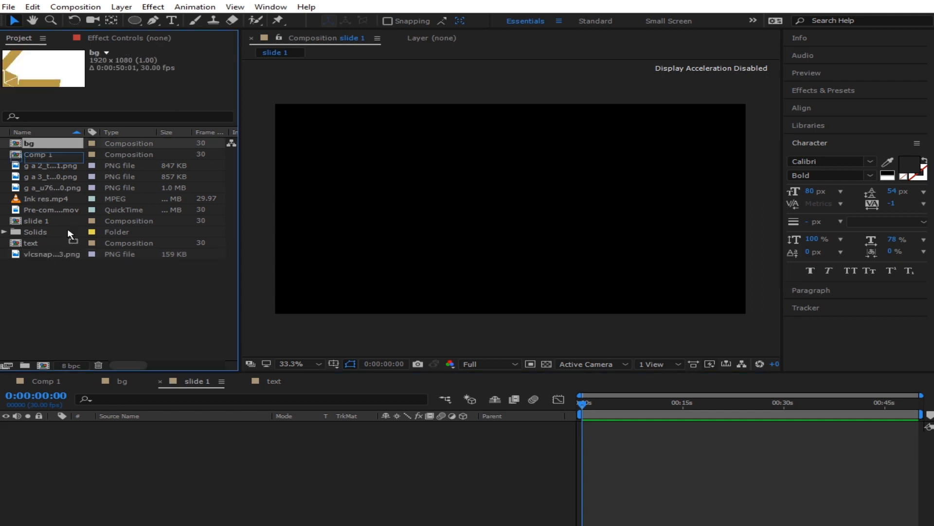
left_click_drag(48, 144, 192, 483)
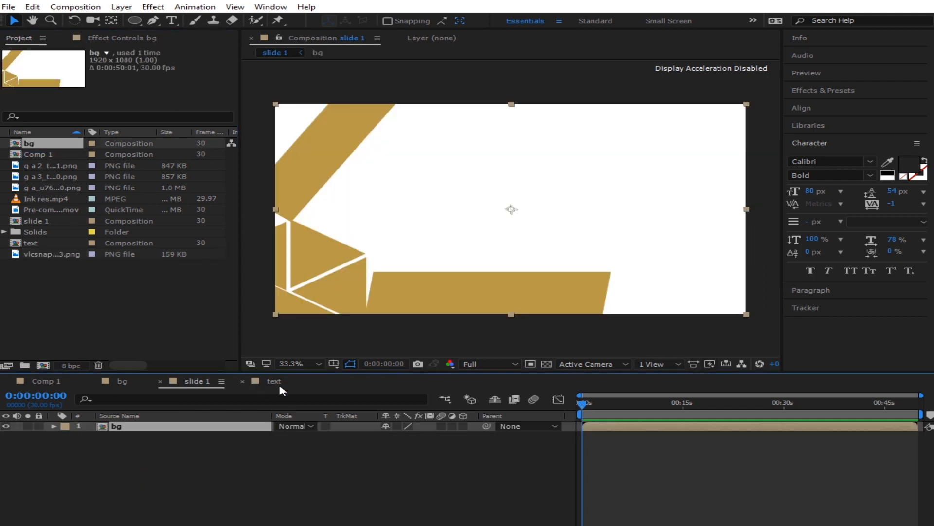
left_click_drag(31, 243, 215, 431)
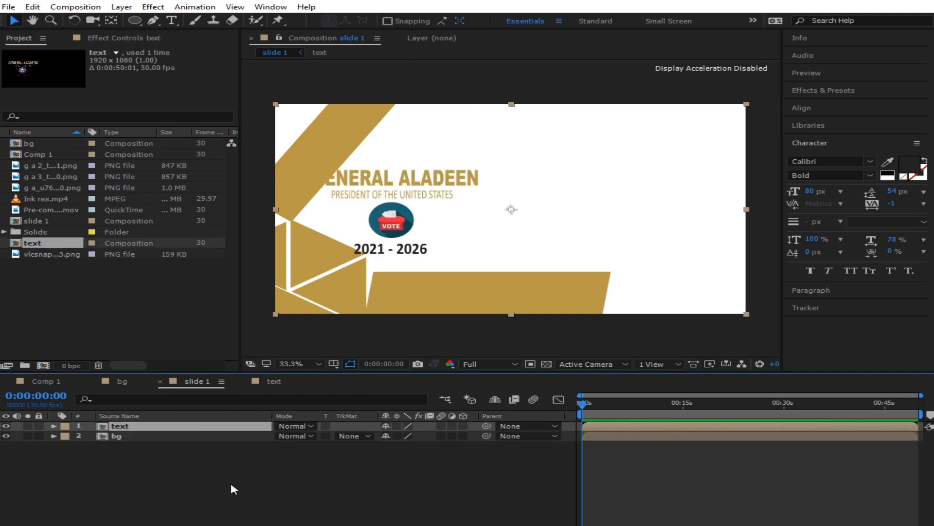
Scale the text layer in slide 1 to 86% and shift it right and up, clear of the gold shapes
key("s")
left_click_drag(402, 435, 395, 435)
left_click_drag(410, 212, 430, 203)
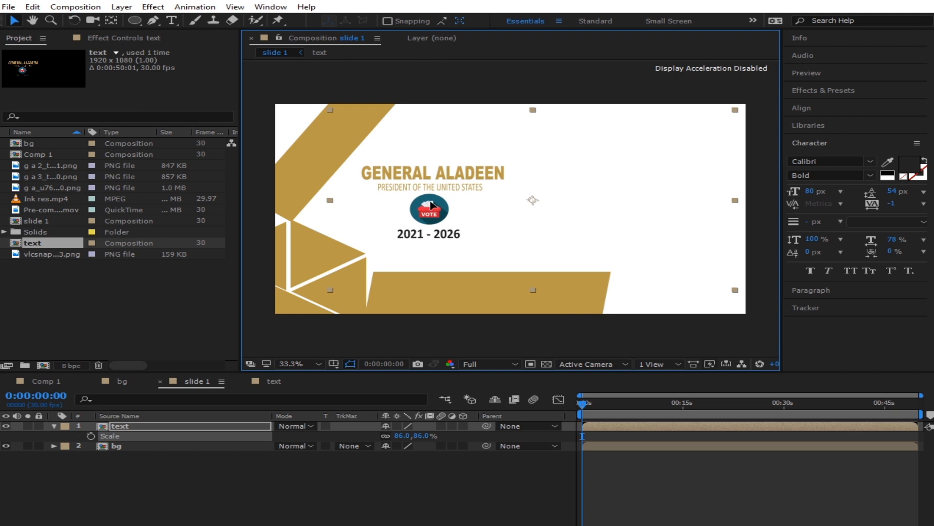
left_click(384, 493)
Add Ink res.mp4 as the top layer of the text composition and hide it
left_click(265, 381)
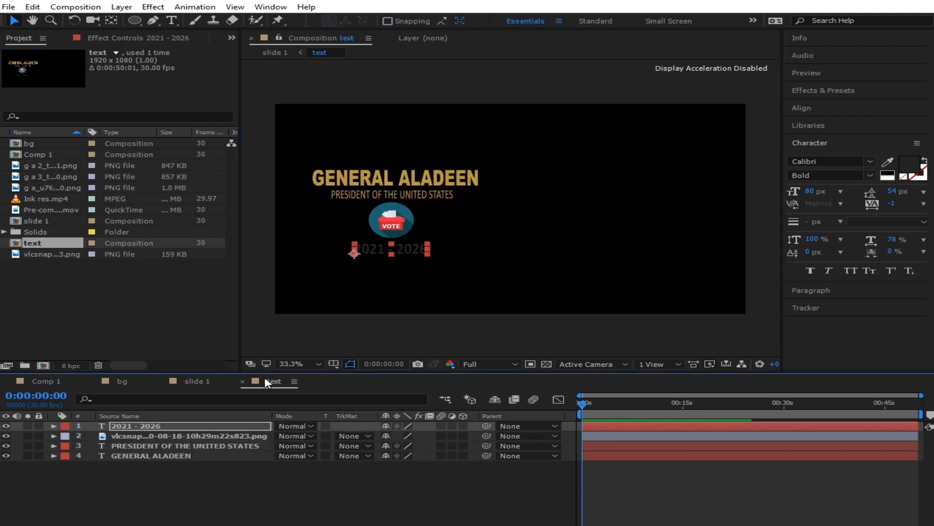
left_click(87, 264)
left_click(43, 211)
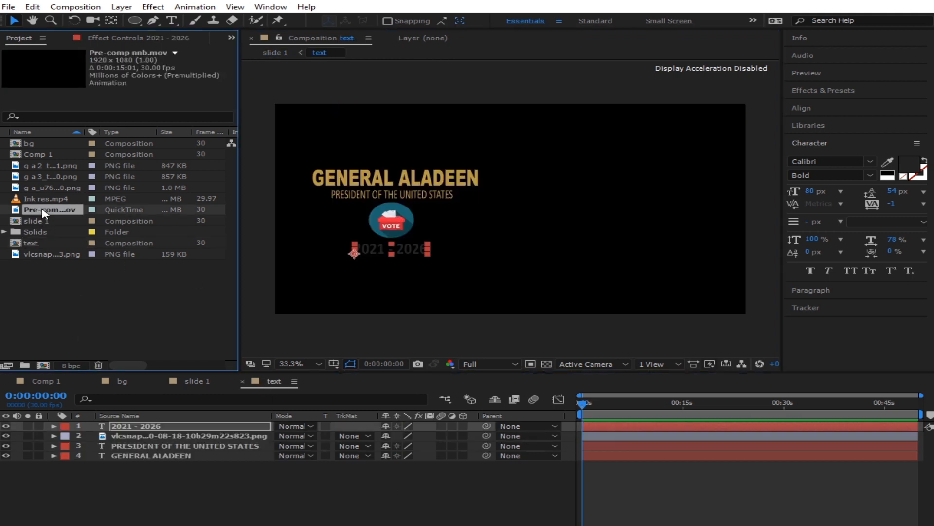
left_click(49, 200)
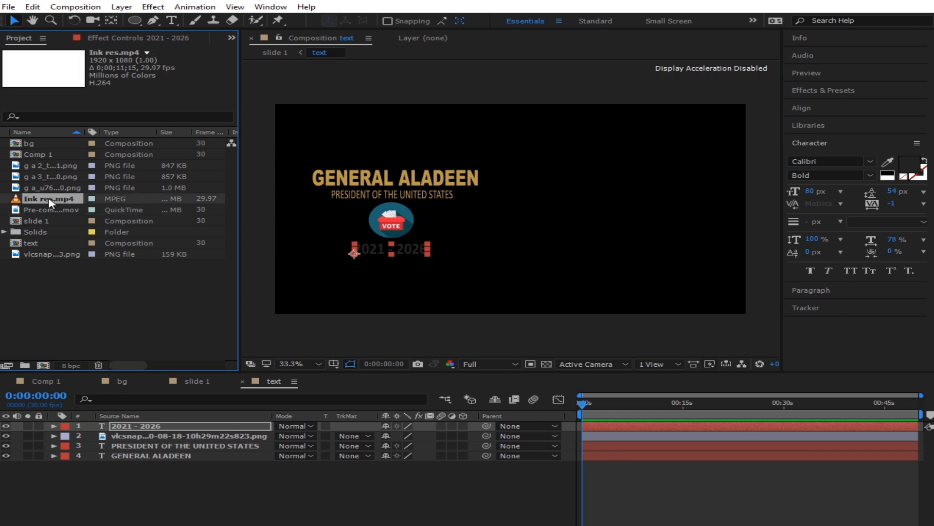
left_click(158, 425)
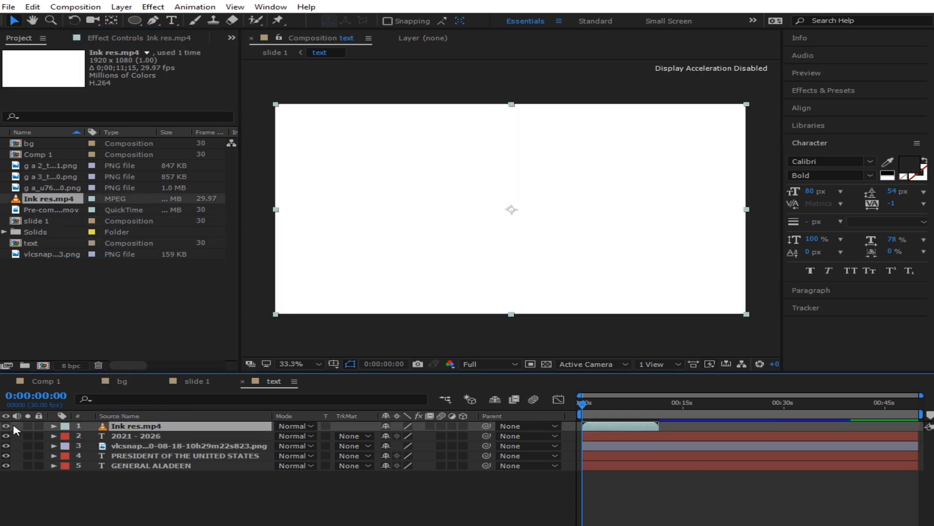
left_click(6, 426)
Pre-compose the three text layers and the VOTE image into a new composition named tex
left_click(136, 435)
left_click(151, 466, "shift")
key("ctrl+shift+c")
type("tex")
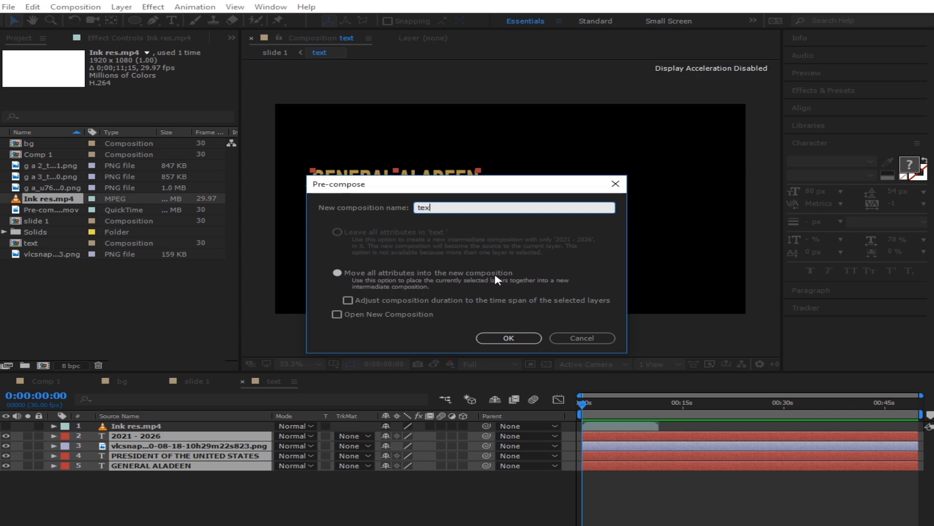
left_click(516, 340)
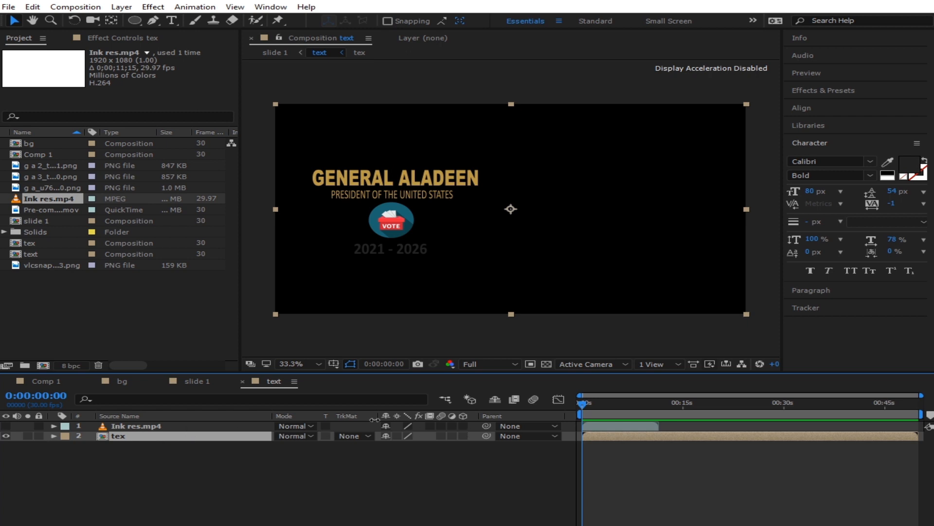
Show the Ink res.mp4 layer, go to 0:00:01:09, scale the clip to 55% and position it over the title group
left_click(5, 426)
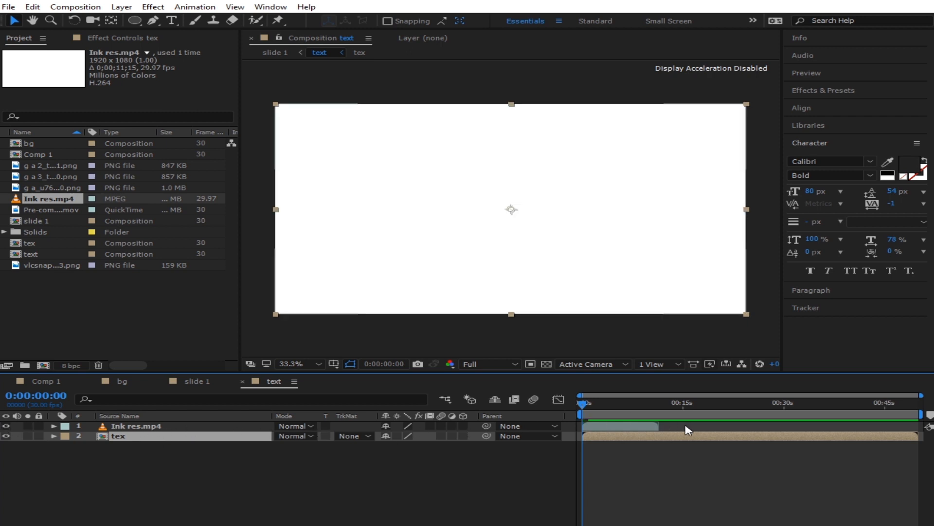
mouse_move(595, 404)
left_mouse_down()
mouse_move(614, 413)
mouse_move(559, 444)
mouse_move(596, 427)
left_mouse_up()
left_click(597, 428)
key("s")
left_click_drag(407, 440, 422, 453)
left_click_drag(500, 247, 393, 245)
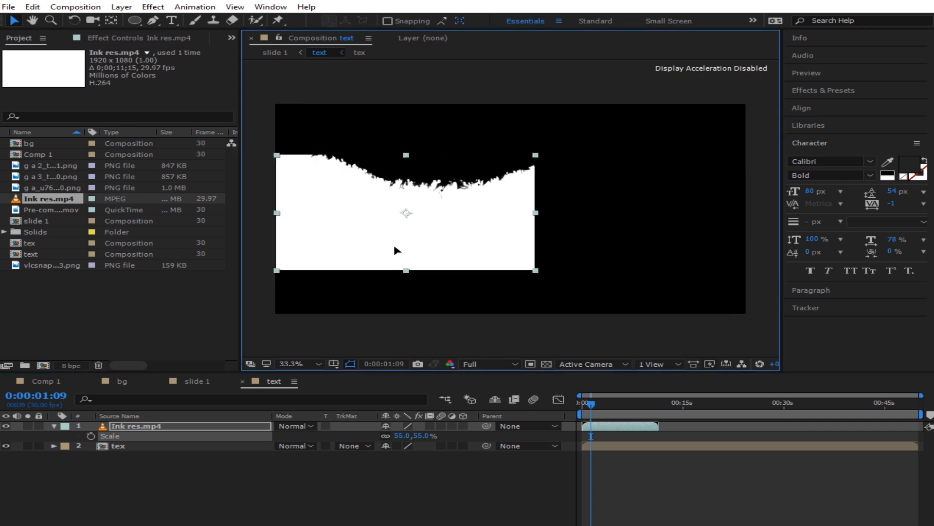
Set the tex layer's track matte to Luma Inverted Matte "Ink res.mp4" and play the title reveal
left_click(357, 446)
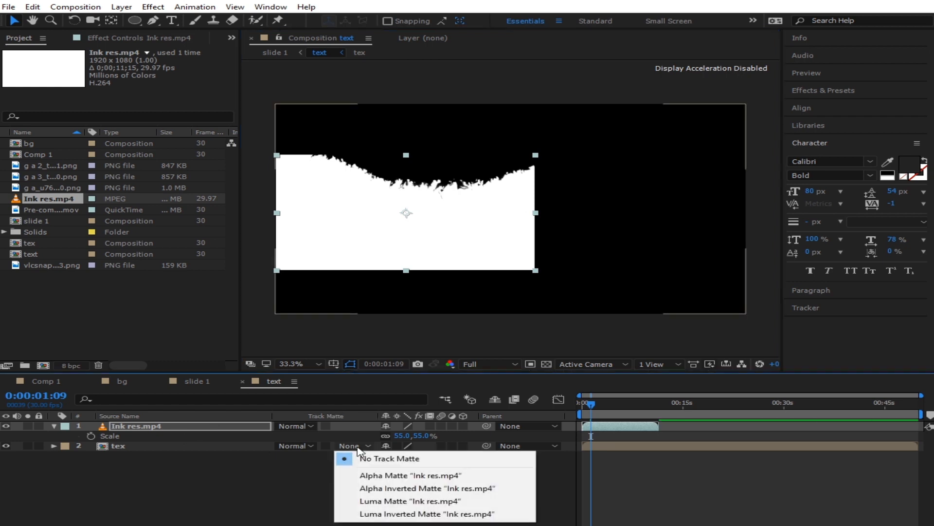
left_click(421, 514)
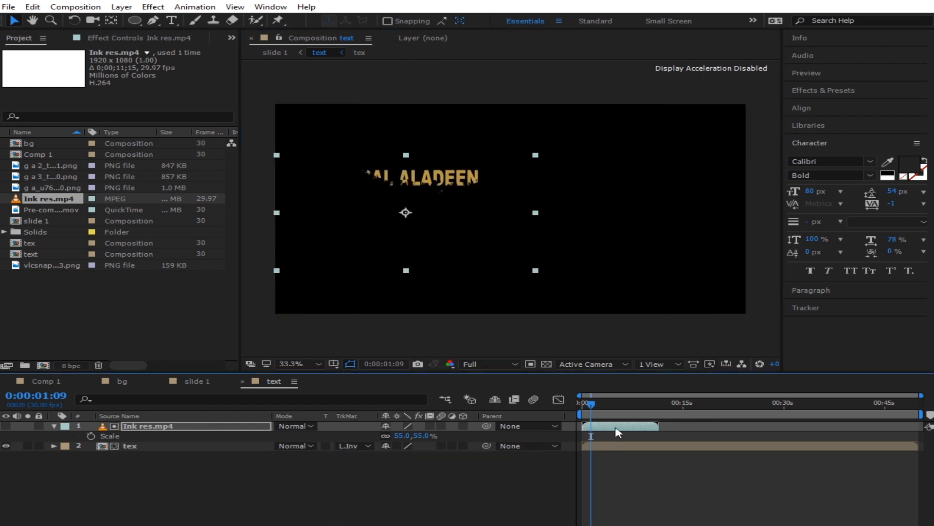
key("space")
Keyframe the portrait's position in slide 1 at 0:00:01:16, and move it right to 2328, 540, off frame, at 0:00:00:00
left_click_drag(614, 405, 660, 405)
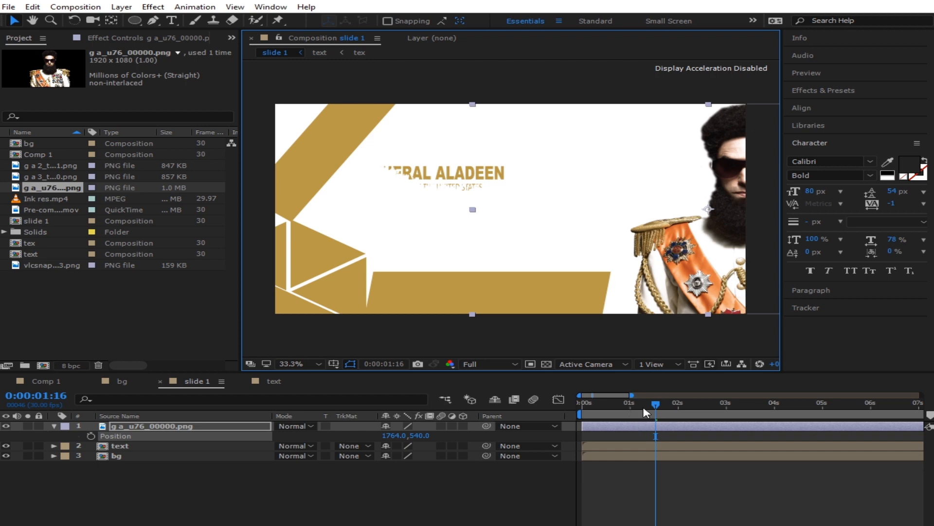
left_click(90, 436)
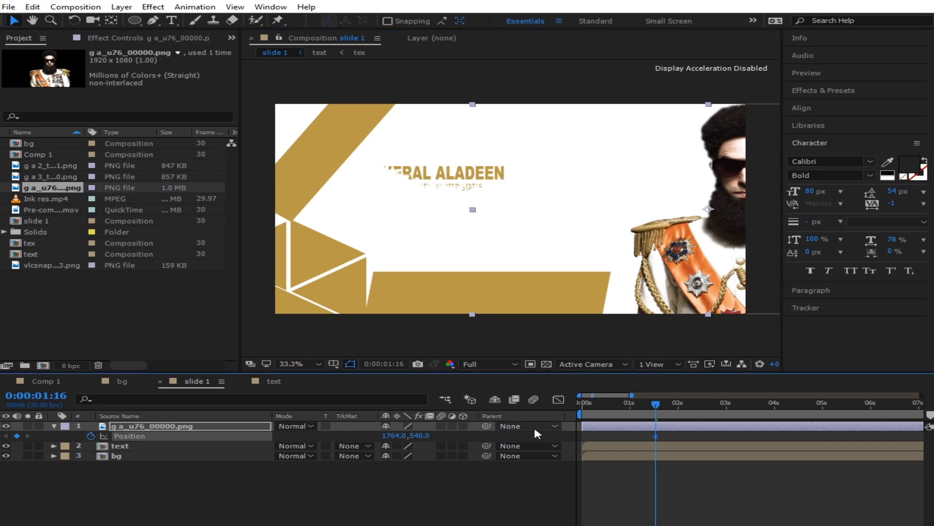
left_click_drag(654, 408, 568, 413)
left_click_drag(710, 239, 837, 254)
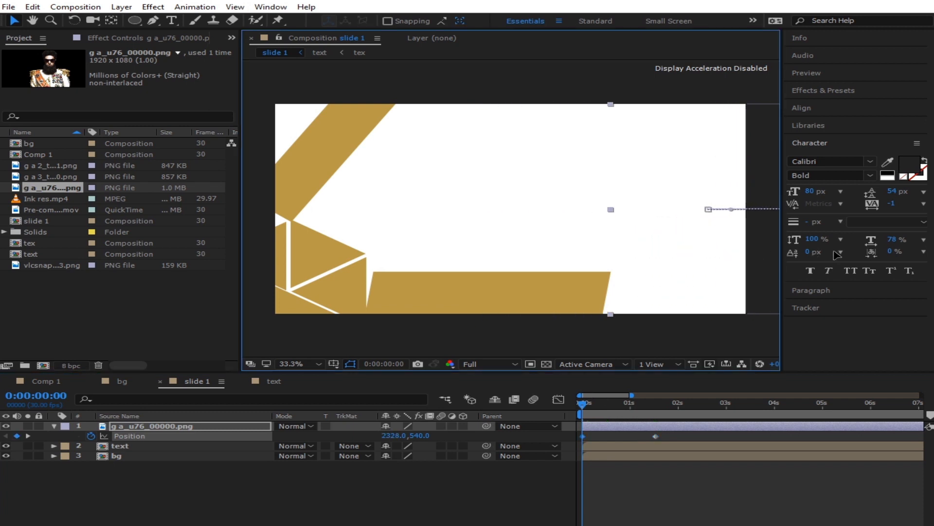
Add a third position keyframe for the portrait at 0:00:30:05, moved left to 1359, 540
left_click_drag(634, 395, 923, 394)
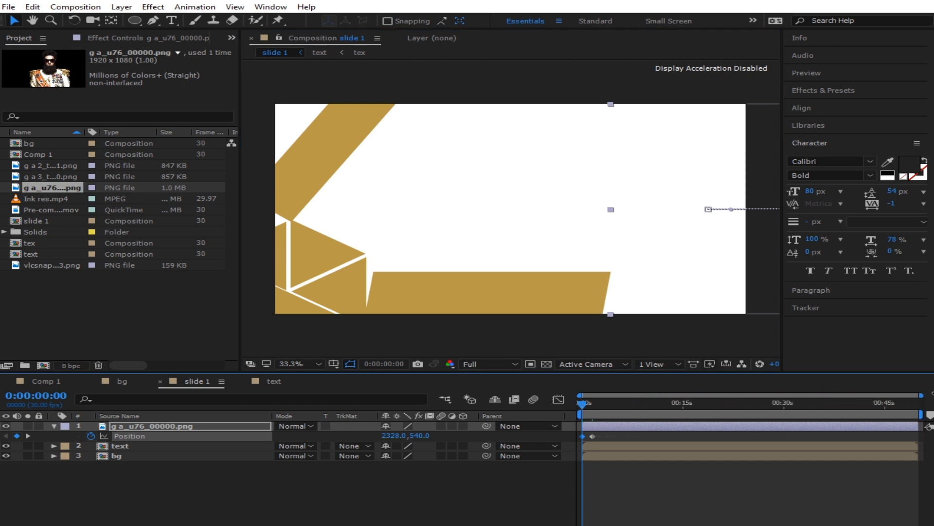
left_click(786, 405)
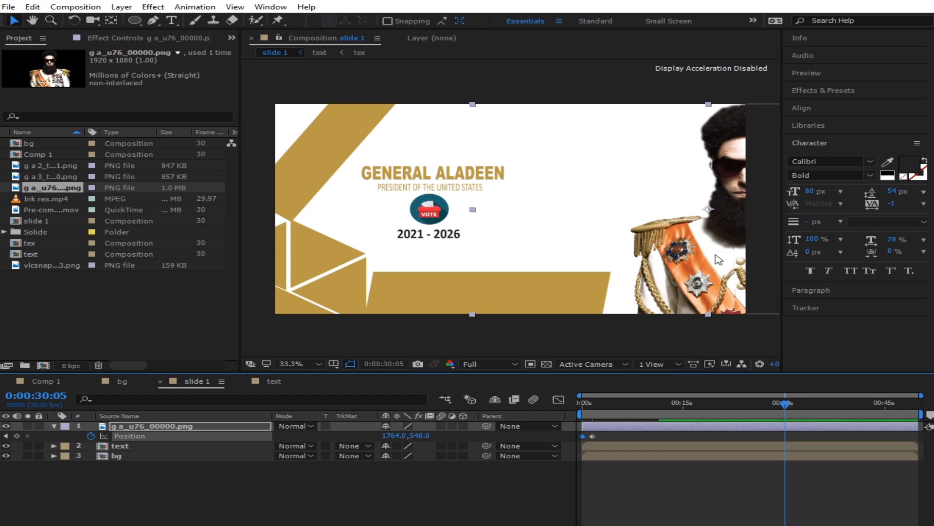
left_click_drag(719, 259, 617, 290)
Select all three of the portrait's position keyframes and apply Easy Ease to them
left_click_drag(804, 439, 568, 435)
right_click(583, 436)
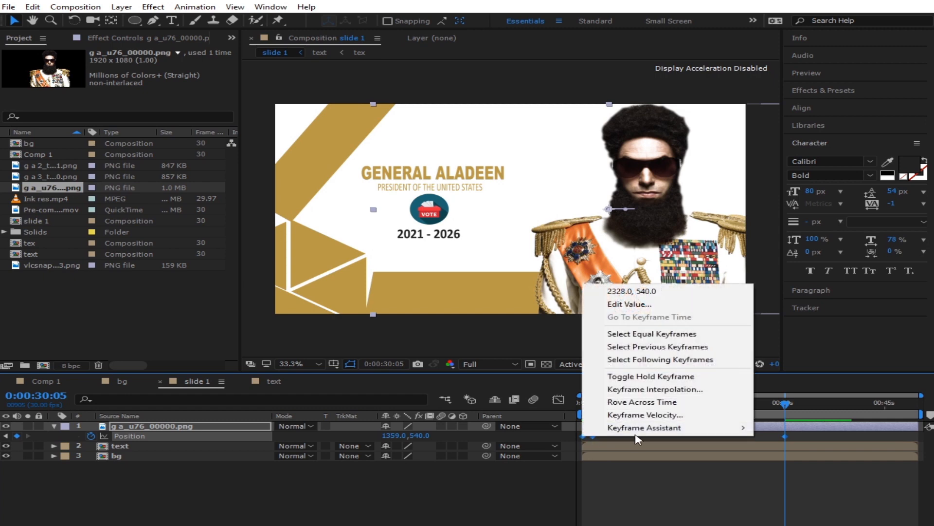
mouse_move(647, 427)
left_click(410, 453)
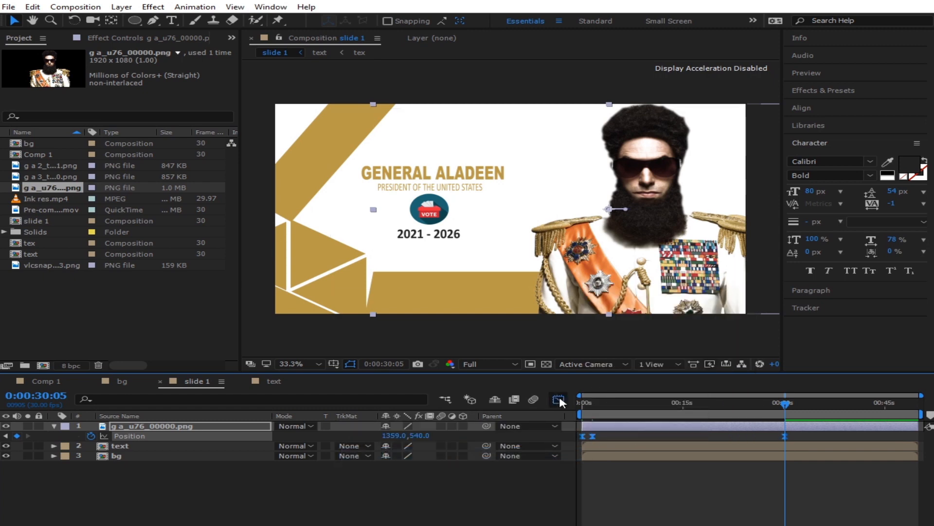
Reshape the portrait's position speed graph to peak early and slow gradually into a drift past the second keyframe
left_click(559, 399)
left_click_drag(922, 393, 627, 394)
left_click(664, 524)
left_click_drag(649, 524, 619, 454)
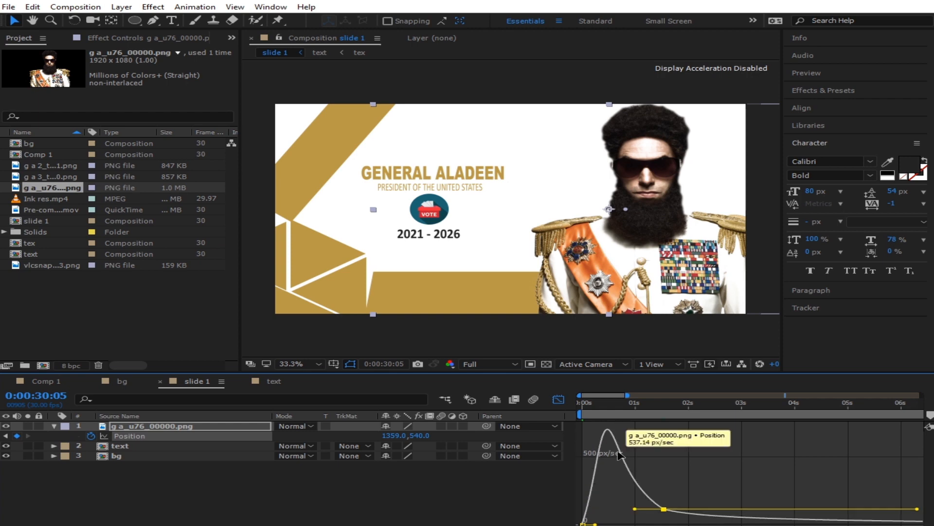
Preview slide 1 from the start at Quarter resolution and close the graph editor to return to the layer view
left_click_drag(639, 410, 576, 425)
left_click(515, 364)
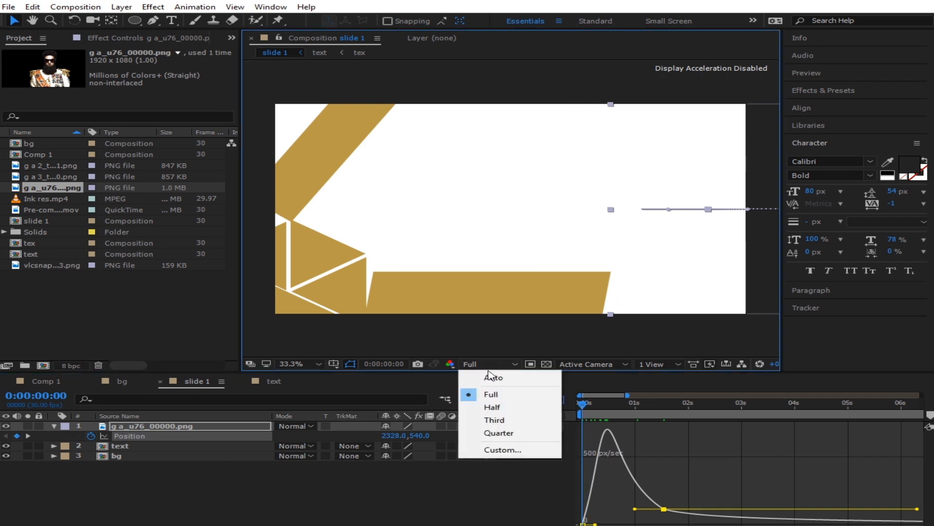
left_click(497, 433)
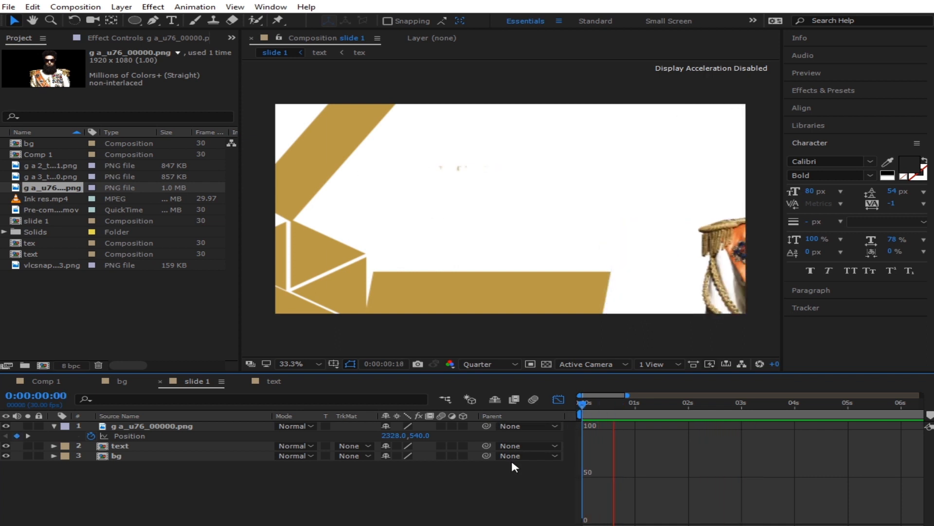
left_click(639, 410)
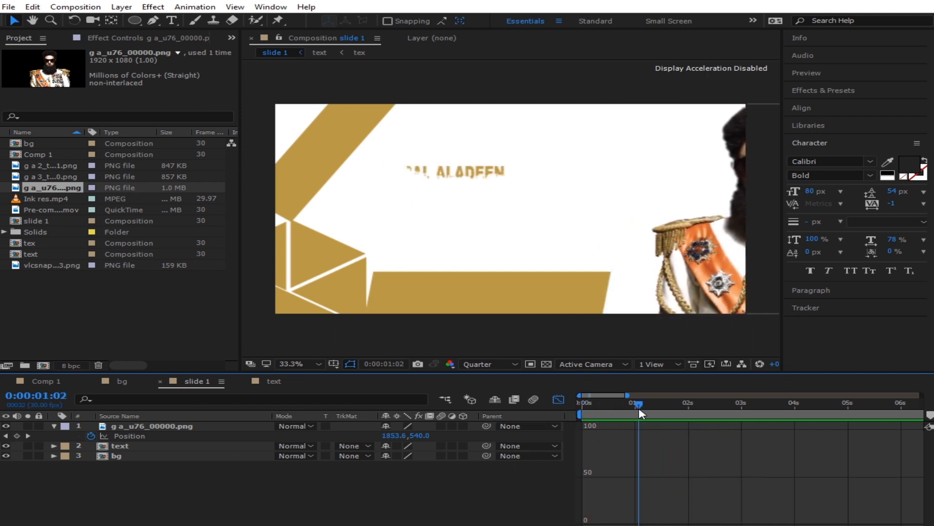
left_click(559, 399)
left_click_drag(656, 409, 565, 434)
key("space")
left_click(639, 414)
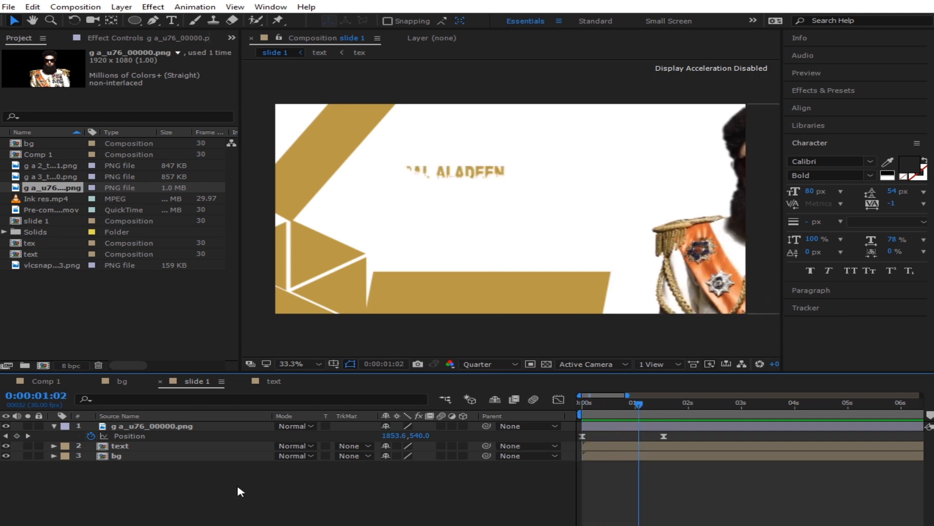
Shift the text layer in slide 1 slightly earlier in time and preview the slide from the start
left_click(231, 447)
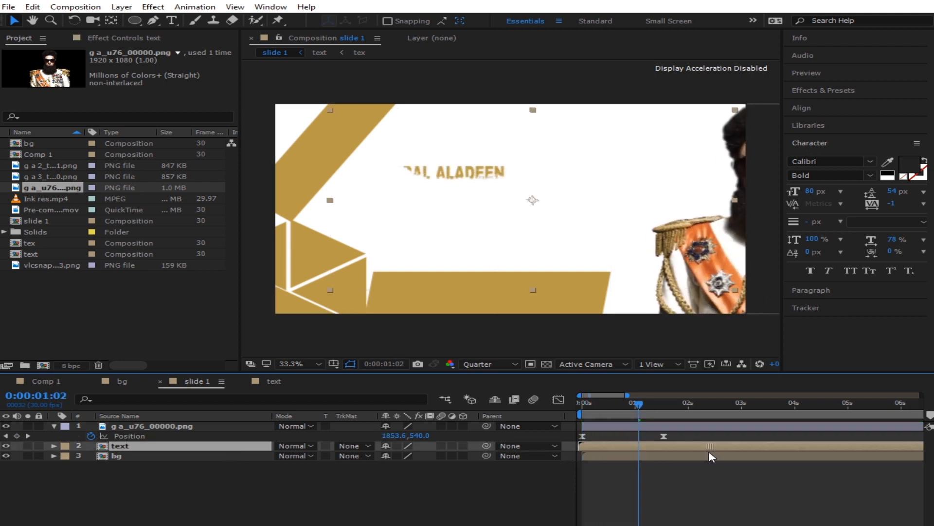
left_click_drag(639, 409, 555, 432)
key("space")
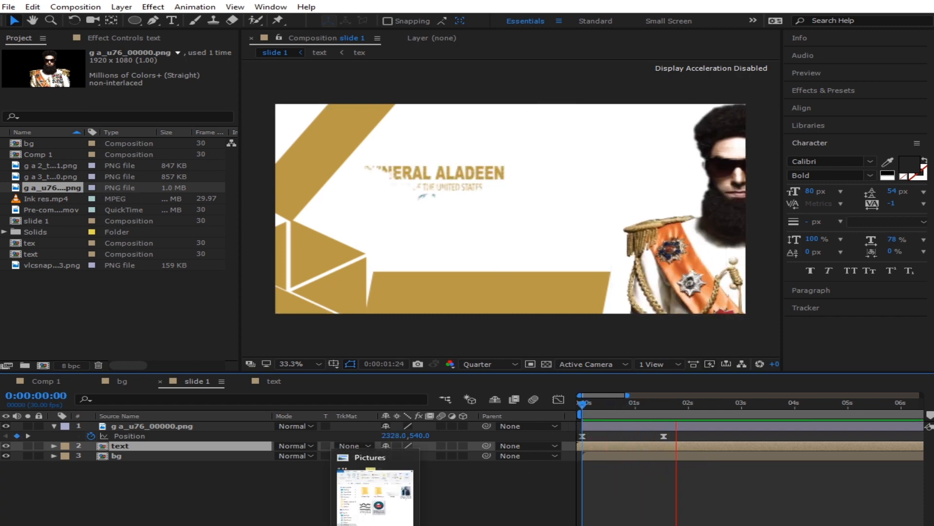
Scale the text layer to 105% and reposition it between the gold shapes and the portrait, working at 0:00:04:02
left_click(799, 403)
left_click_drag(535, 252, 578, 248)
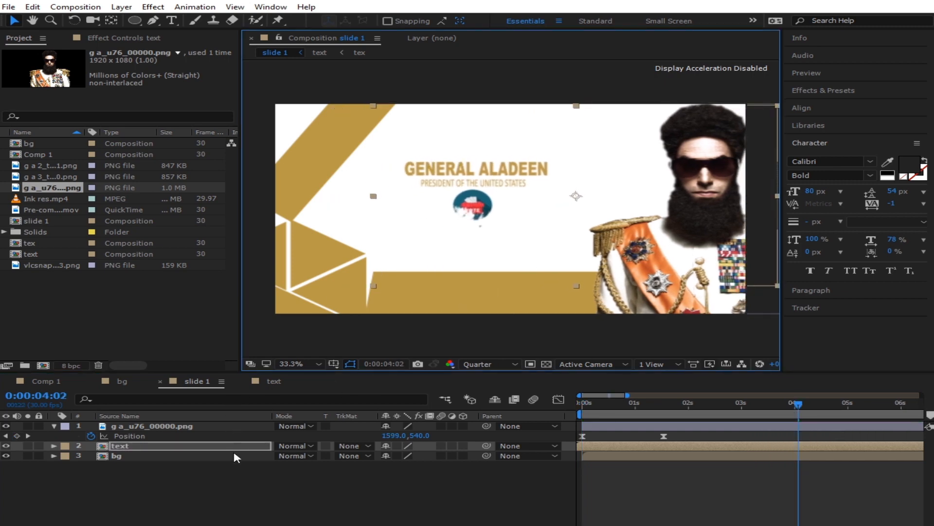
key("s")
left_click_drag(428, 455, 437, 456)
left_click_drag(495, 212, 502, 217)
Check the slide 1 layout at 0:00:18:19 in Full resolution
left_click(629, 456)
left_click_drag(830, 413, 887, 408)
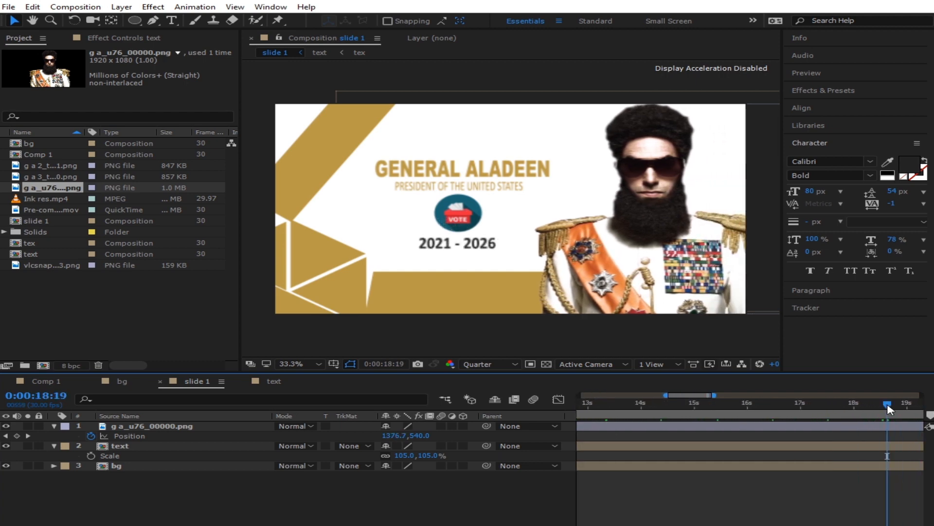
left_click(490, 363)
left_click(475, 387)
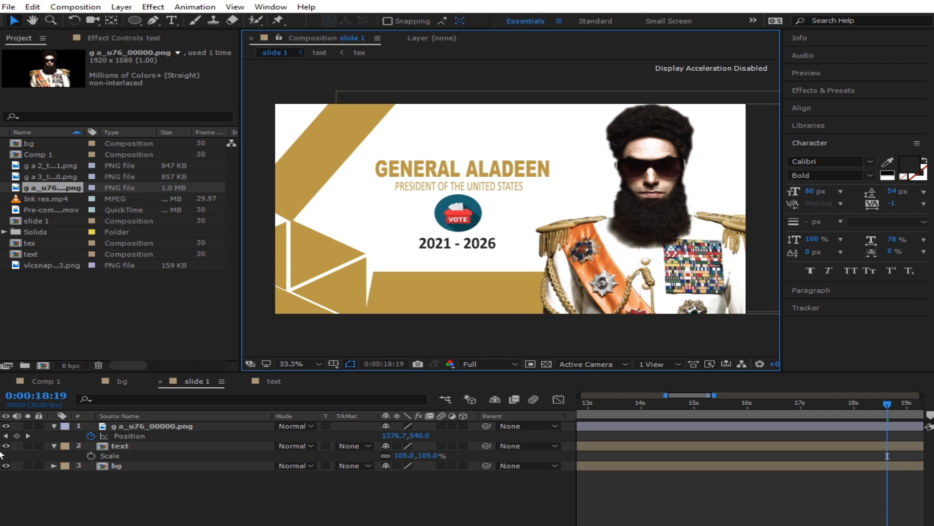
Collapse the portrait and text layers, then add Pre-comp nnb.mov to slide 1 directly below the portrait layer
left_click(54, 425)
left_click(54, 436)
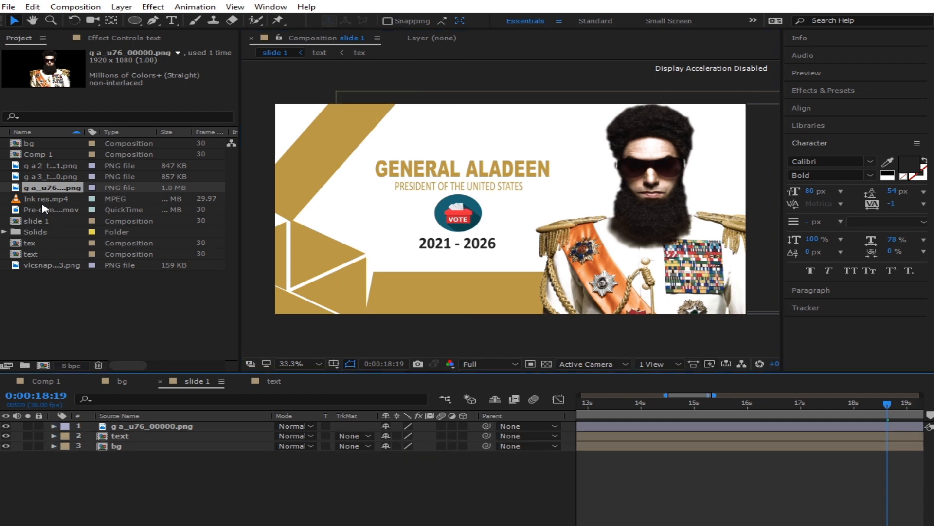
left_click_drag(44, 211, 167, 429)
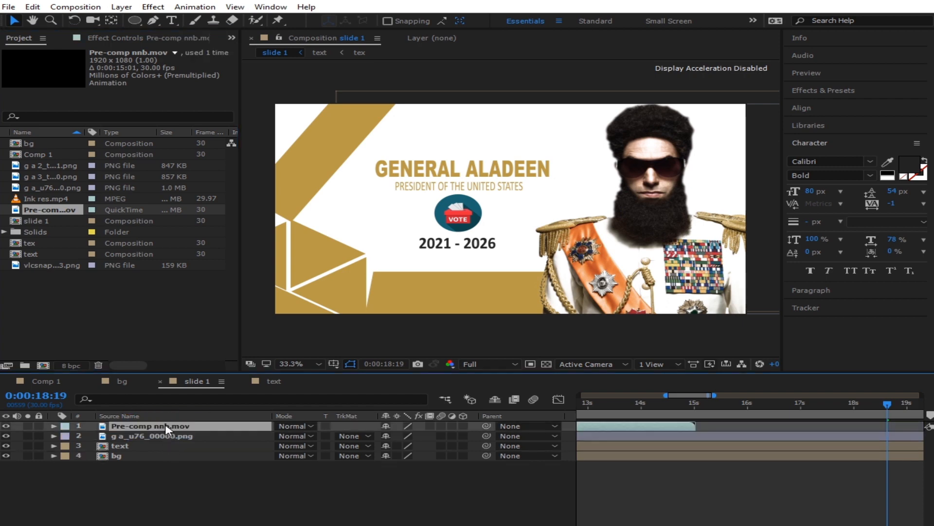
left_click_drag(667, 394, 574, 416)
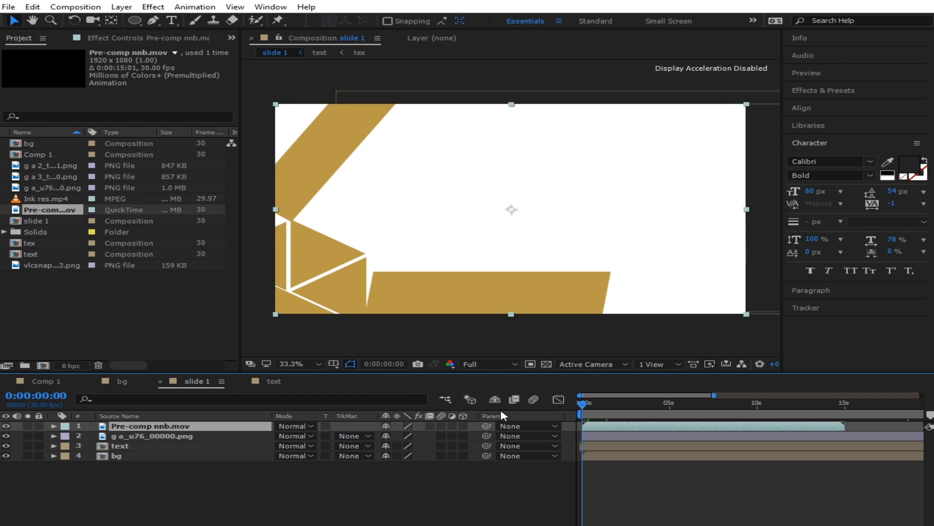
left_click_drag(130, 428, 147, 447)
Preview slide 1 with the floating gold crosses from the start at Quarter resolution
key("space")
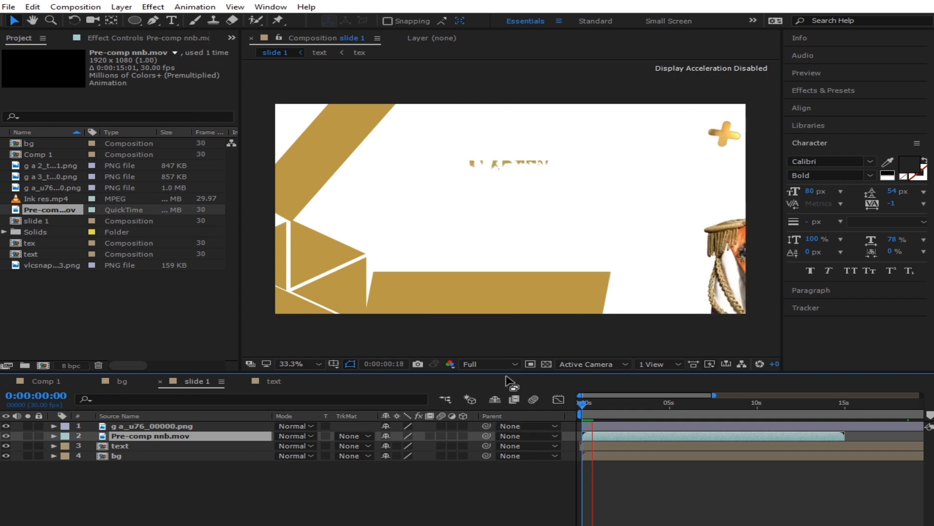
left_click(469, 364)
left_click(504, 433)
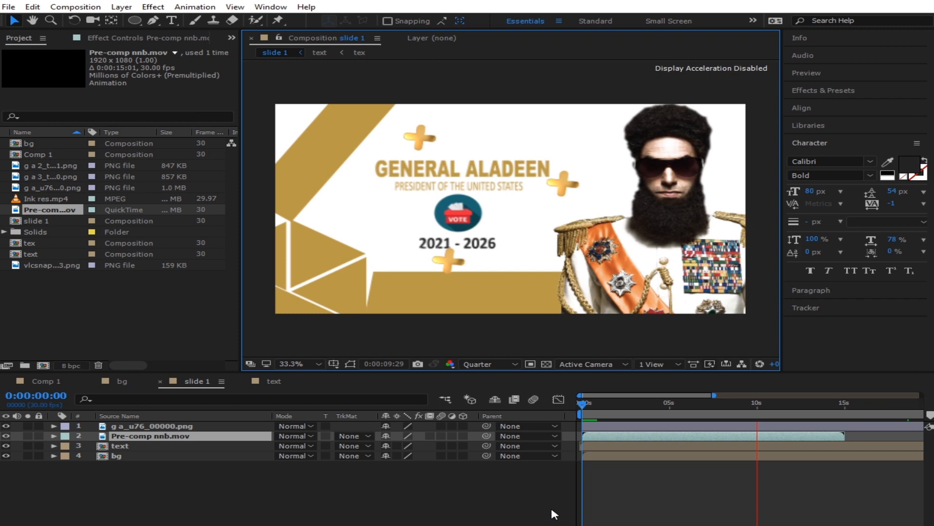
key("space")
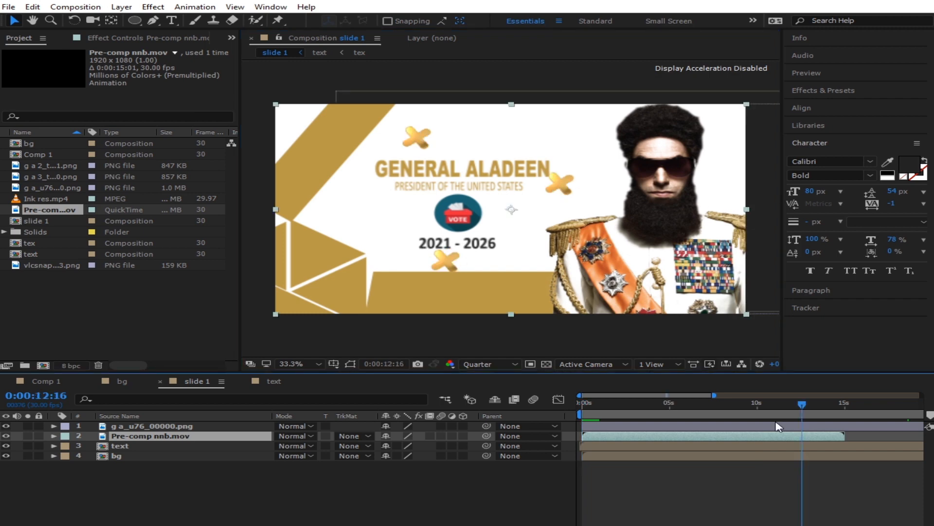
key("Home")
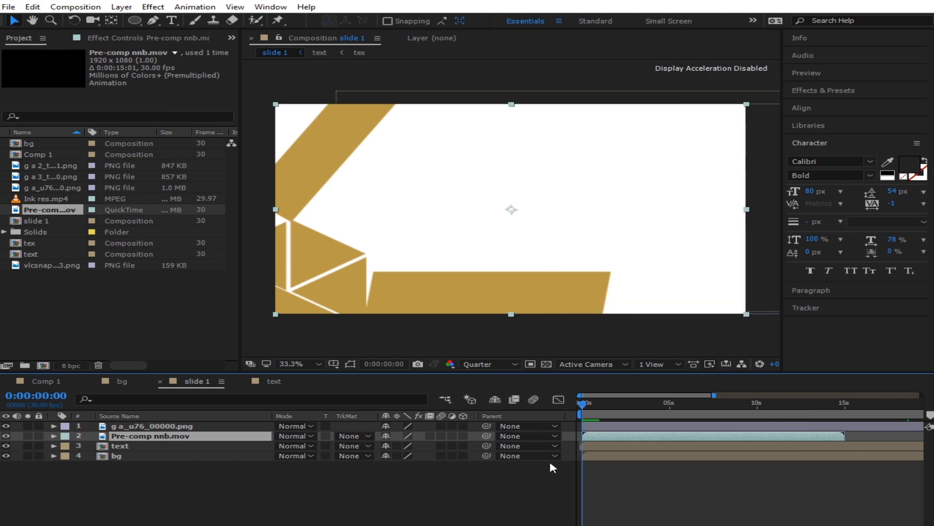
key("space")
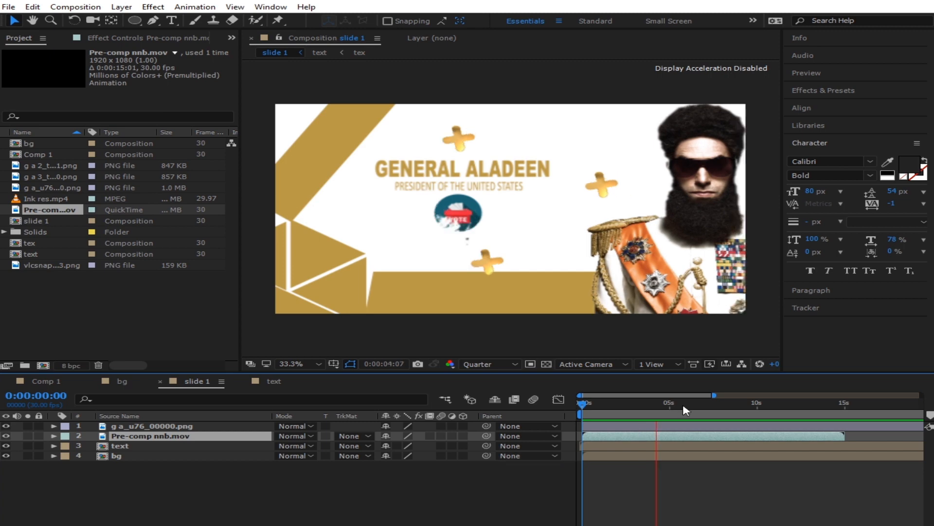
key("space")
key("space")
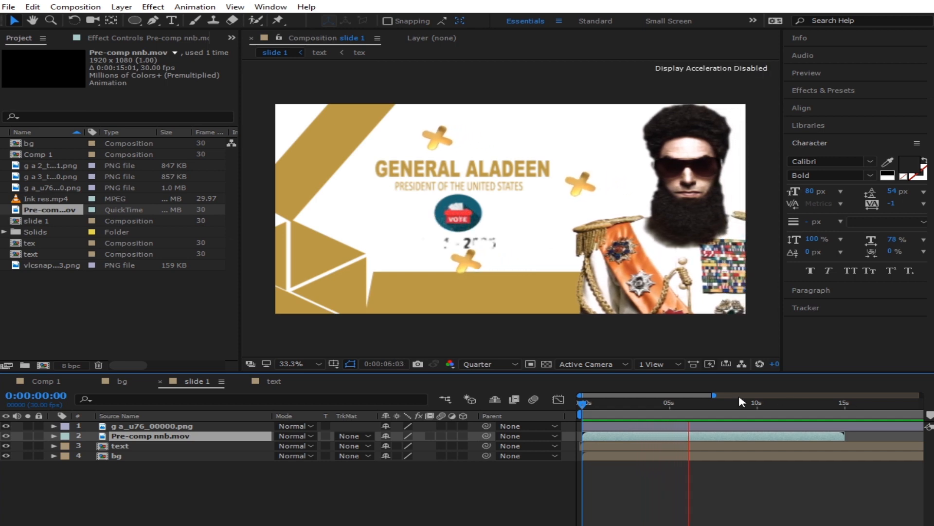
left_click_drag(720, 412, 570, 434)
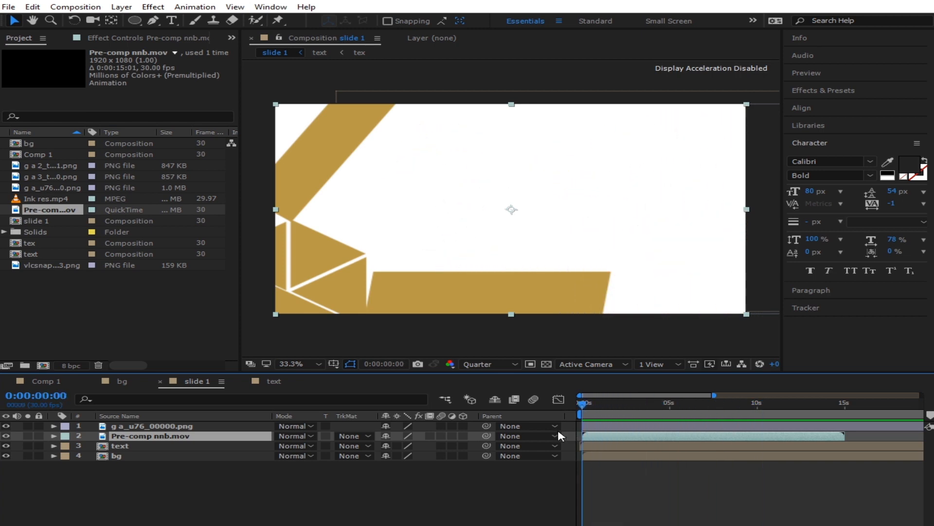
Delete the White Solid 1 layer from the bg composition
left_click(200, 522)
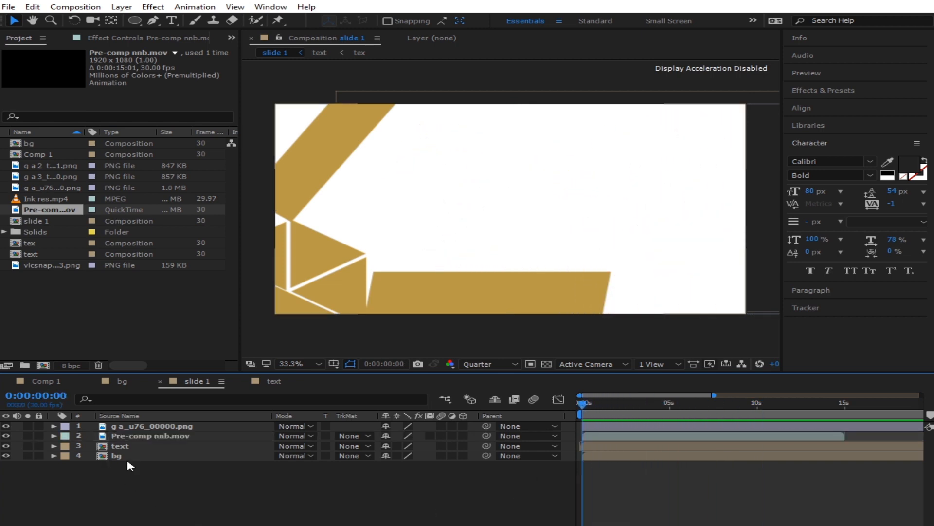
left_click(126, 456)
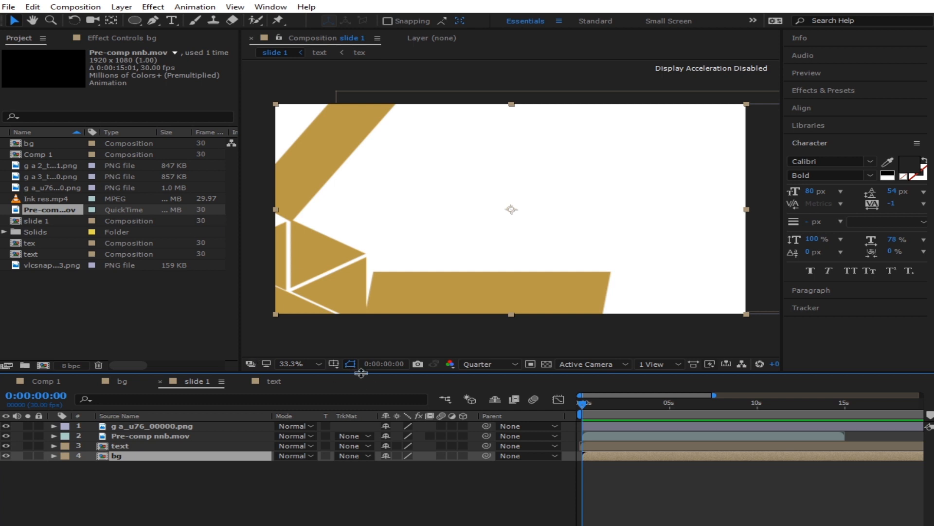
left_click(112, 385)
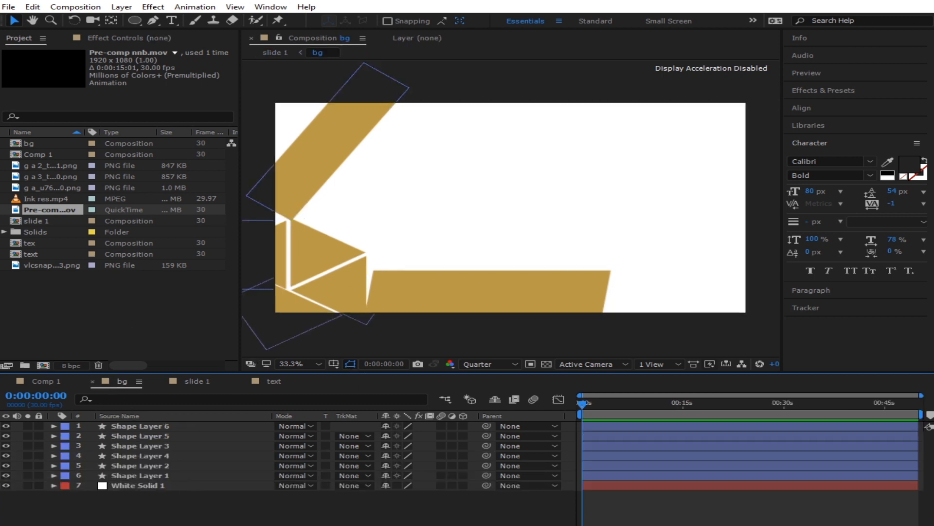
left_click(162, 483)
key("Delete")
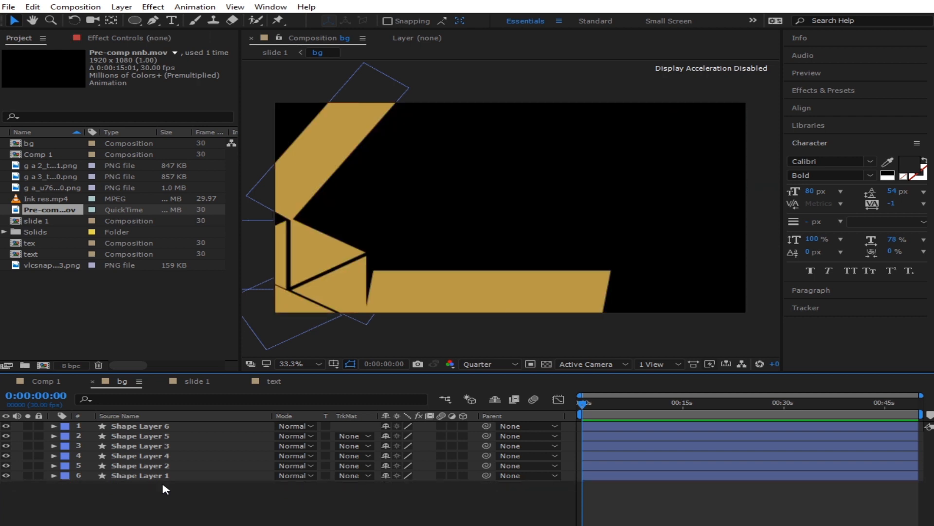
Add a white solid to the slide 1 composition and place it below the bg layer
left_click(272, 381)
left_click(222, 380)
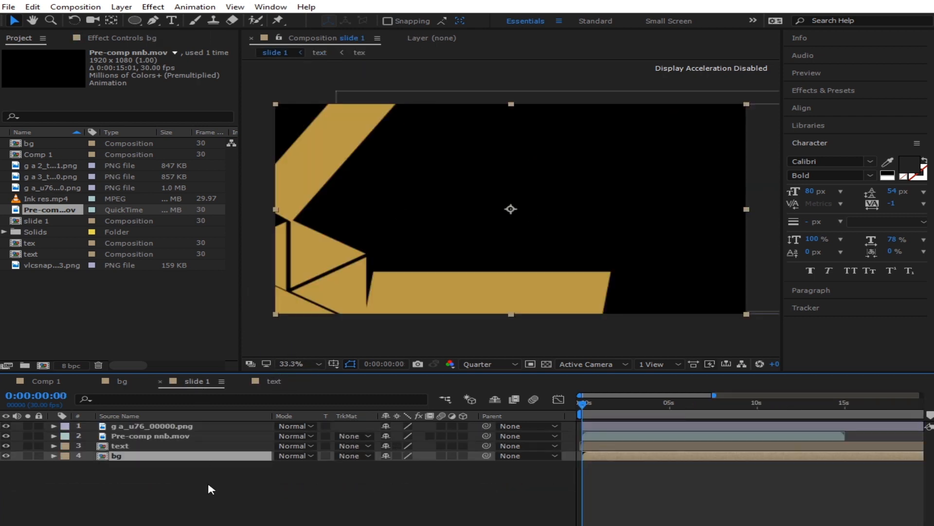
right_click(130, 506)
mouse_move(282, 398)
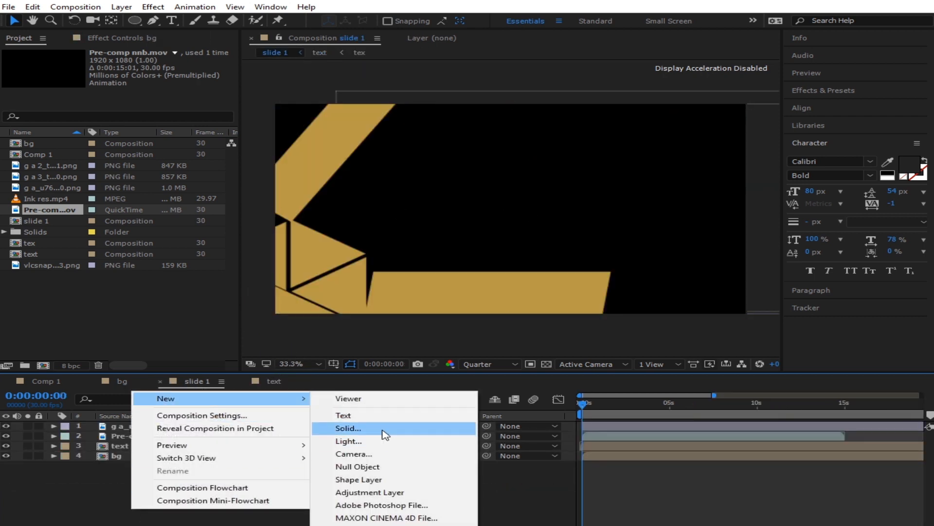
left_click(383, 431)
left_click(160, 391)
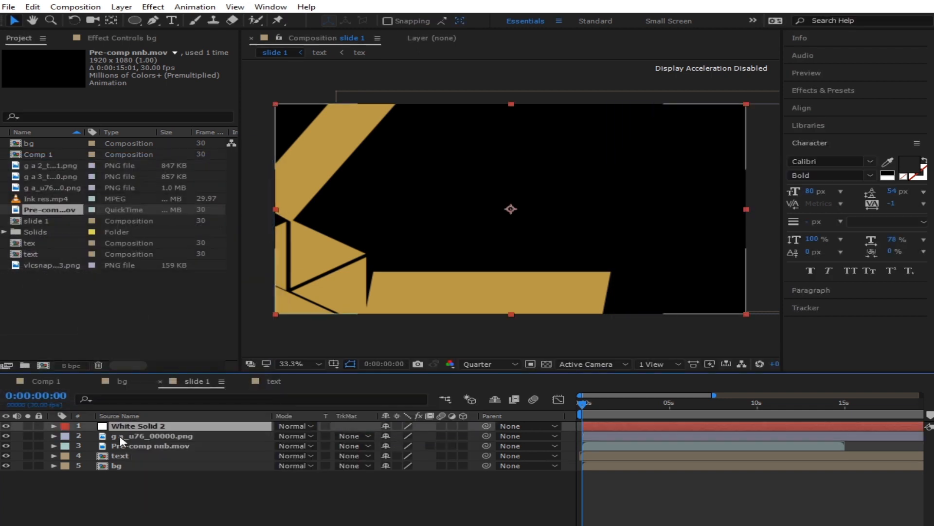
left_click_drag(128, 428, 241, 487)
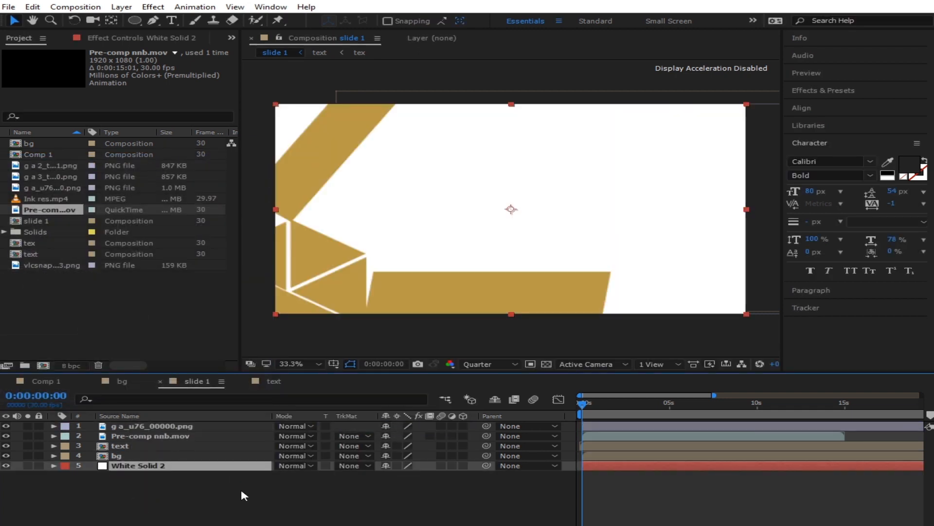
Reveal the bg layer's Position in slide 1 and start keyframing it at 0:00:00:23 with 960, 540
left_click(144, 459)
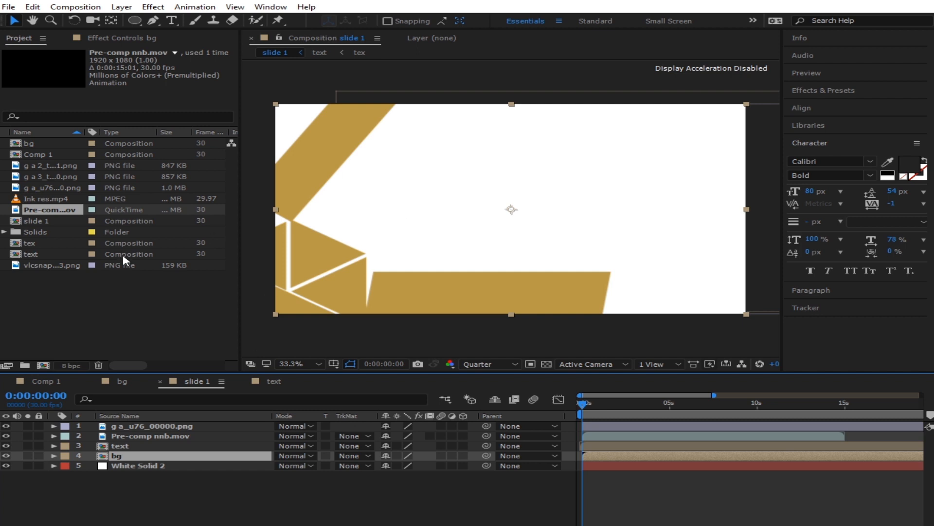
left_click(9, 455)
left_click(8, 455)
left_click(9, 456)
left_click(9, 456)
key("p")
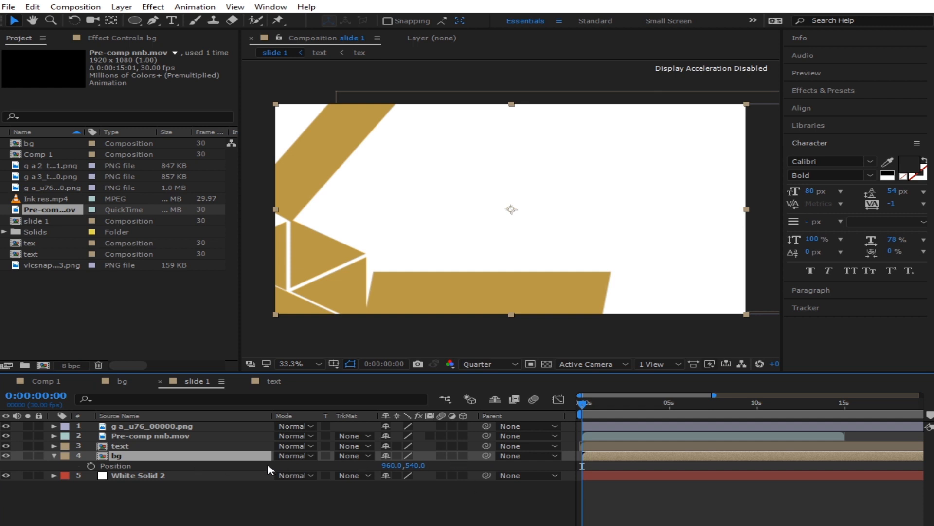
left_click_drag(714, 396, 612, 446)
left_click_drag(657, 407, 649, 413)
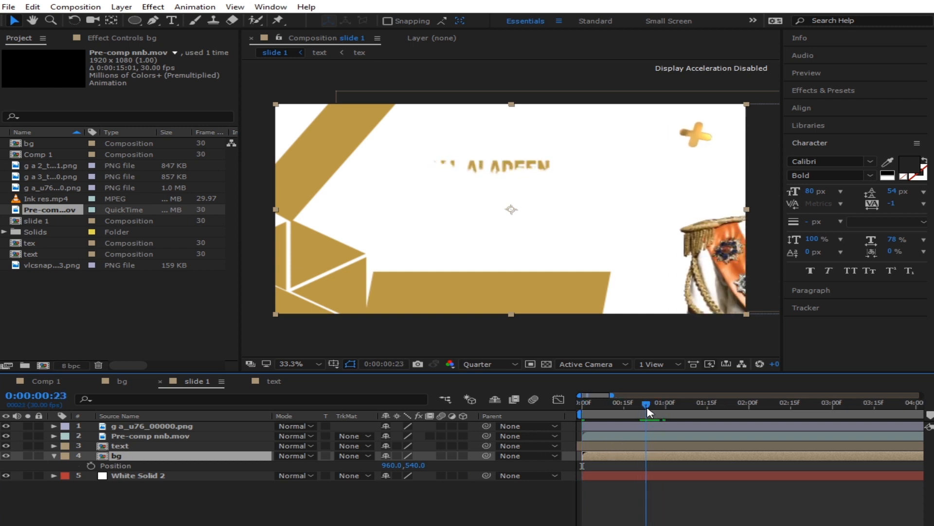
left_click(91, 466)
Keyframe bg off-canvas at -543, 540 at 0:00:00:00, and shift its 960, 540 Position keyframe to about 0:00:00:28
left_click(604, 403)
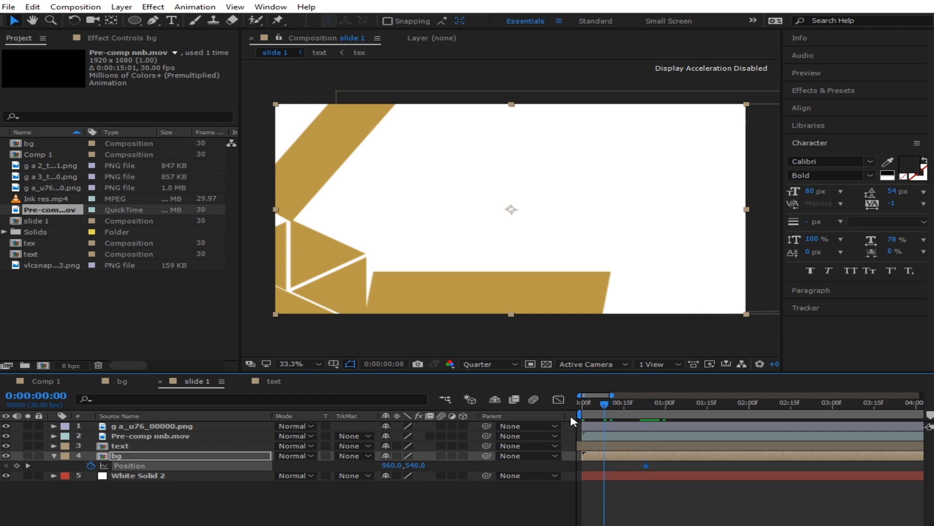
left_click_drag(489, 248, 171, 296)
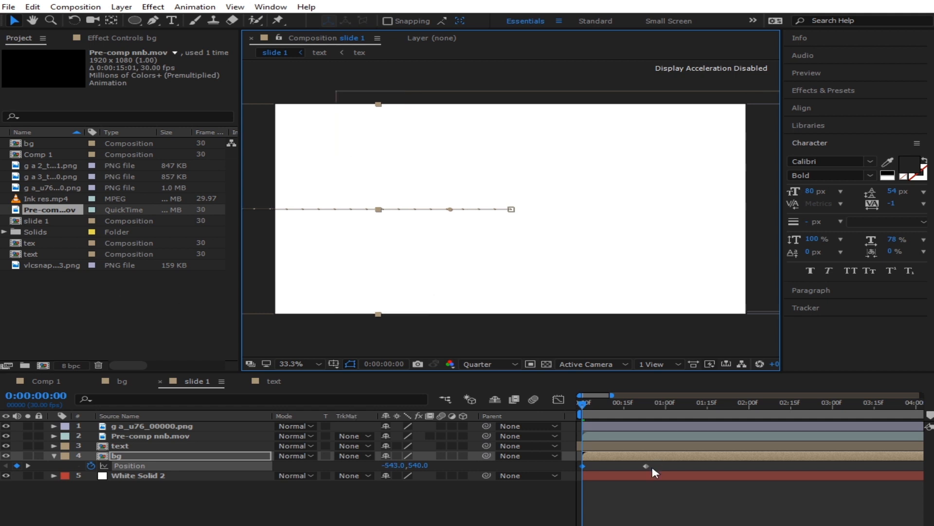
left_click_drag(646, 466, 660, 466)
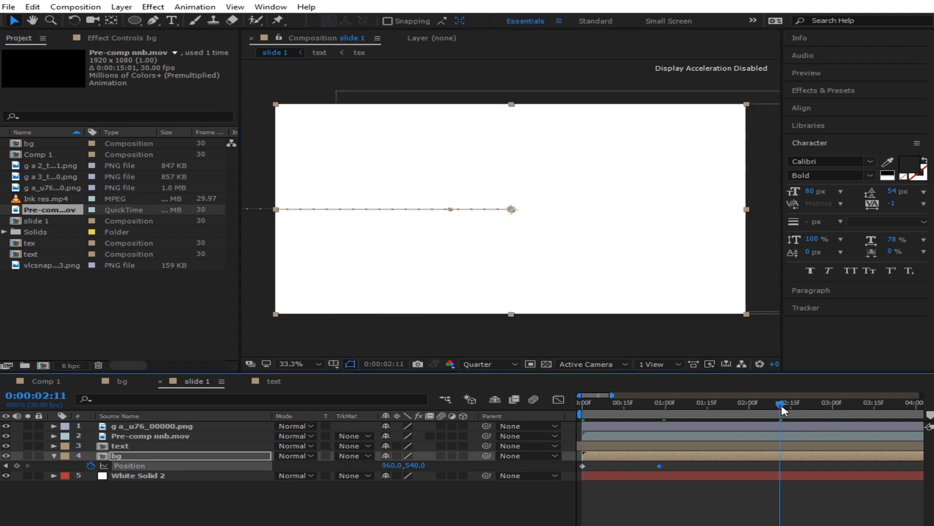
Add a third bg Position keyframe at 0:00:02:28 with the layer at 1032, 540
left_click(821, 410)
left_click_drag(820, 413, 828, 412)
left_click_drag(469, 260, 485, 259)
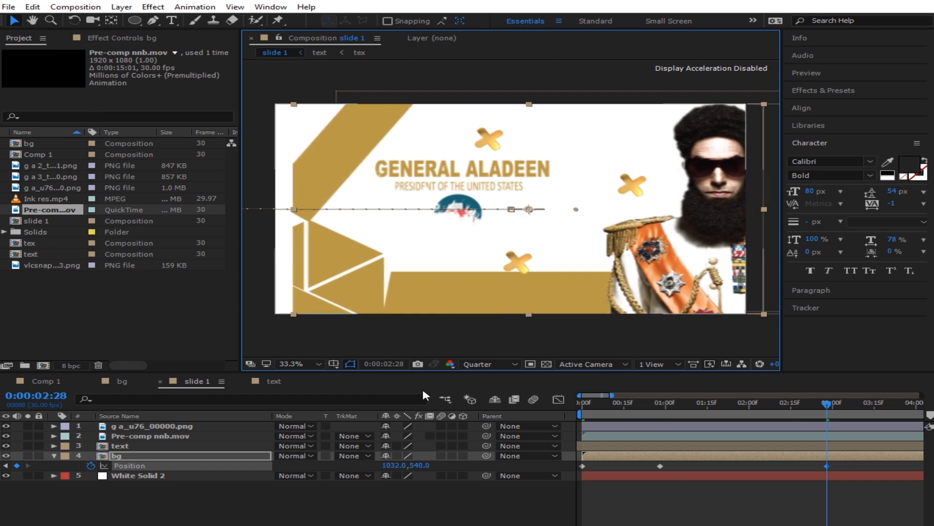
Easy-ease all three bg Position keyframes, and reshape the middle keyframe's speed curve to about 531 px/sec with 75% incoming influence
left_click_drag(872, 462, 582, 482)
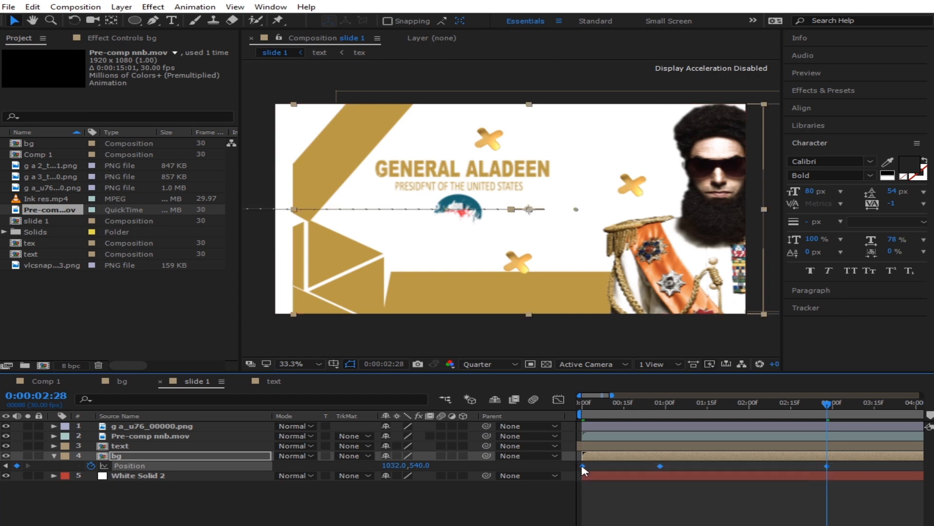
right_click(585, 469)
mouse_move(652, 457)
left_click(383, 477)
left_click(565, 401)
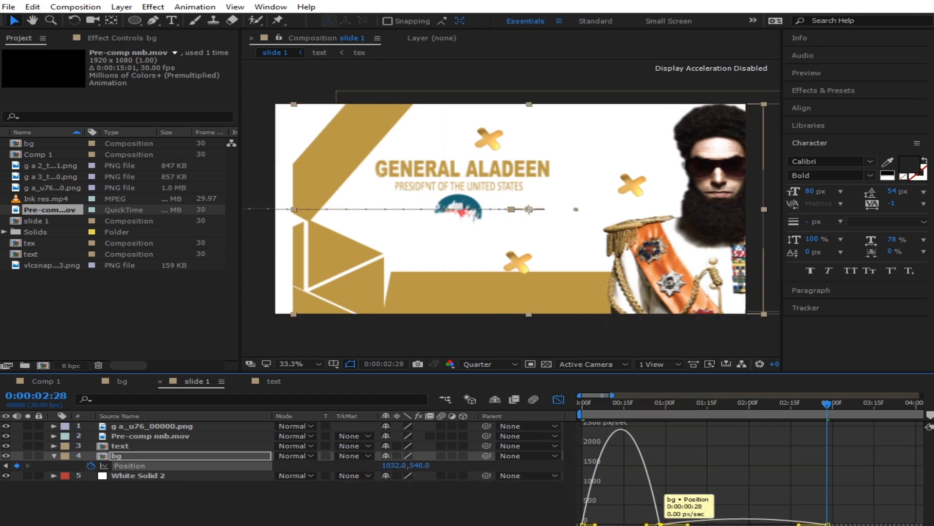
left_click_drag(647, 524, 657, 505)
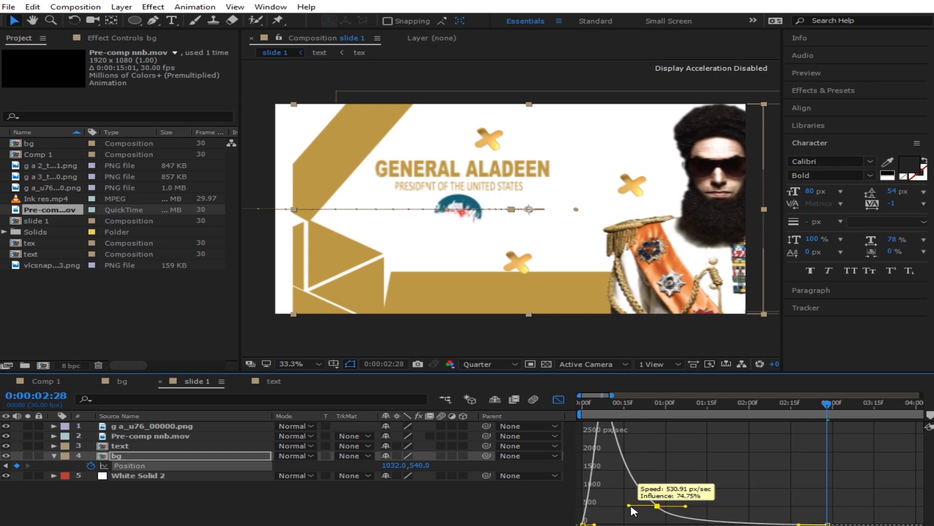
left_click(559, 404)
Preview the eased bg slide-in from the start and scrub around its middle keyframe
left_click_drag(620, 404, 583, 403)
key("space")
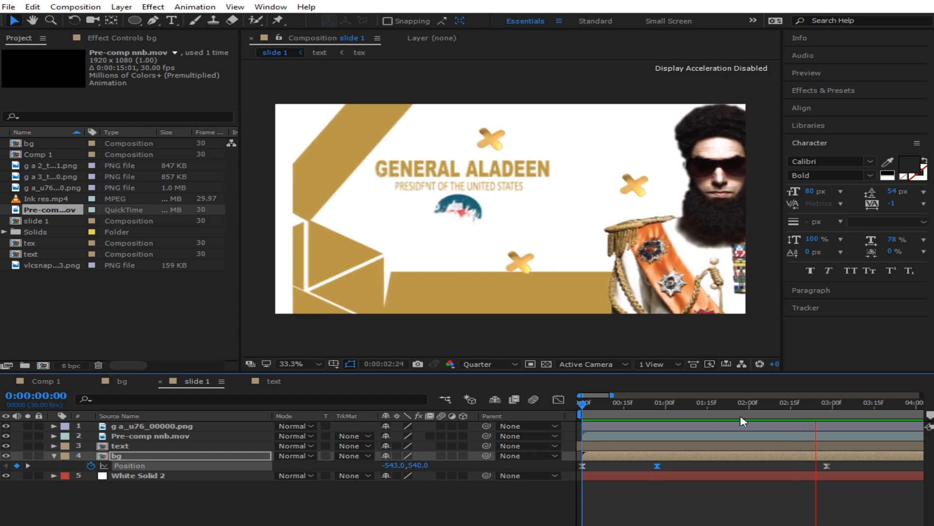
key("space")
left_click_drag(809, 407, 661, 421)
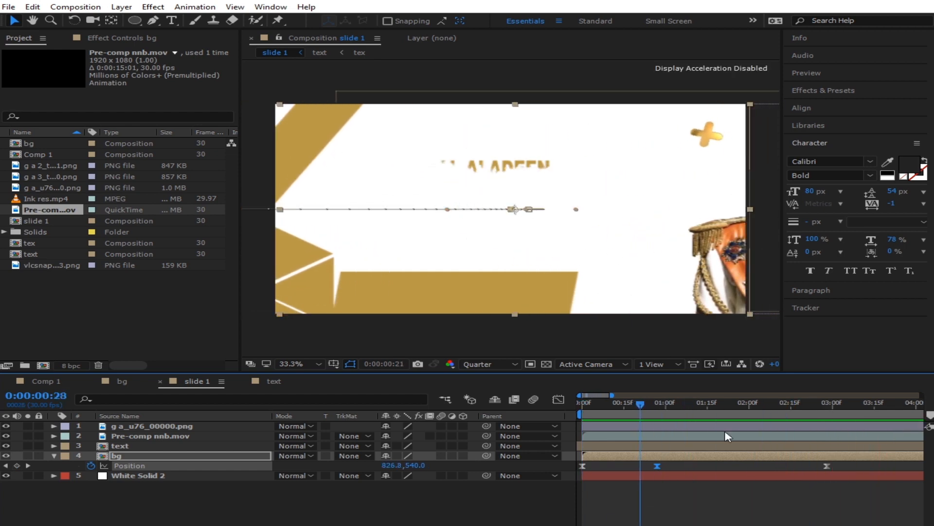
Stretch the bg drift by moving its last Position keyframe to about 16 seconds, previewing slide 1 from the start
left_click_drag(614, 394, 695, 394)
left_click_drag(641, 466, 810, 466)
left_click_drag(591, 409, 555, 408)
key("space")
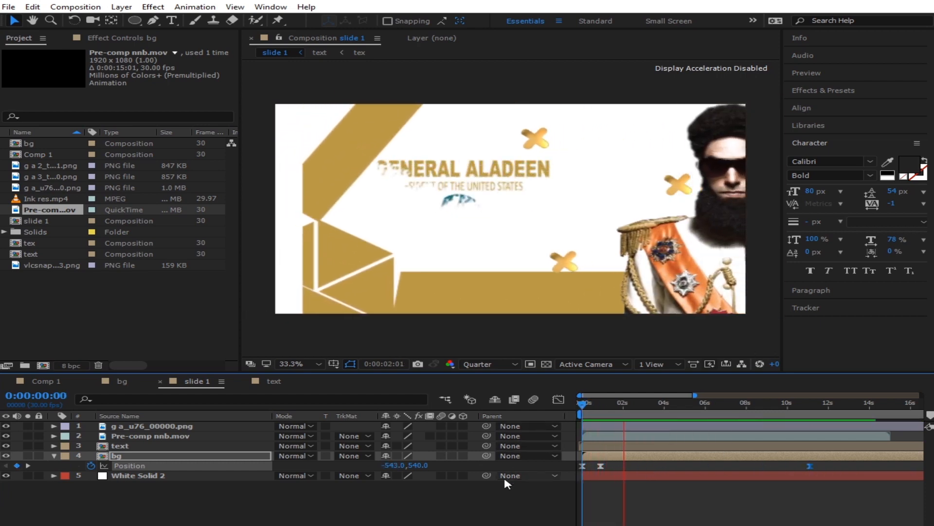
left_click_drag(810, 465, 917, 466)
key("space")
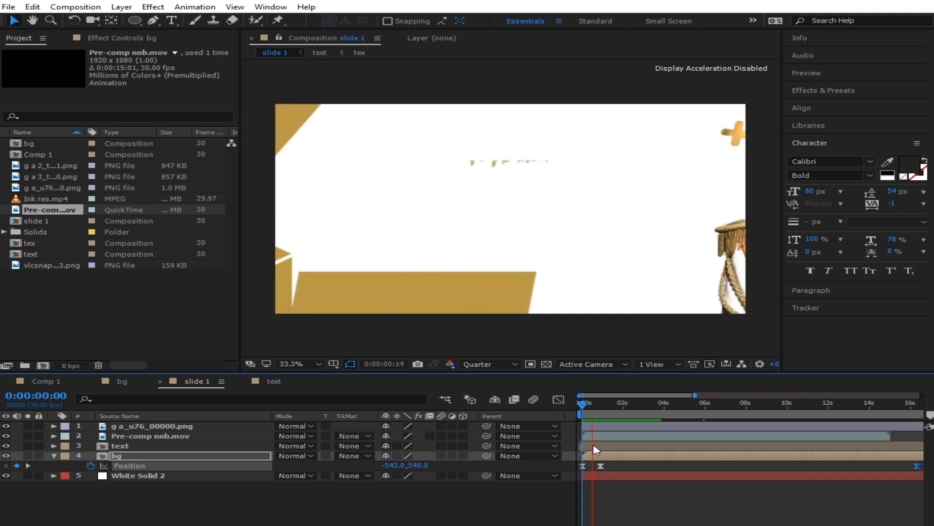
Set bg's Position to 804, 540 at the 0:00:00:27 keyframe, check its speed graph, and preview slide 1
left_click_drag(616, 409, 602, 449)
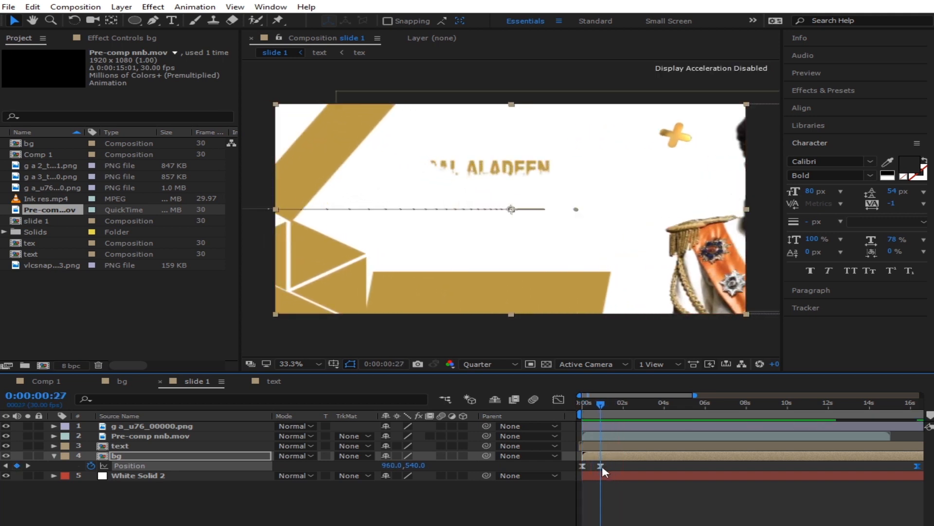
left_click_drag(498, 271, 467, 282)
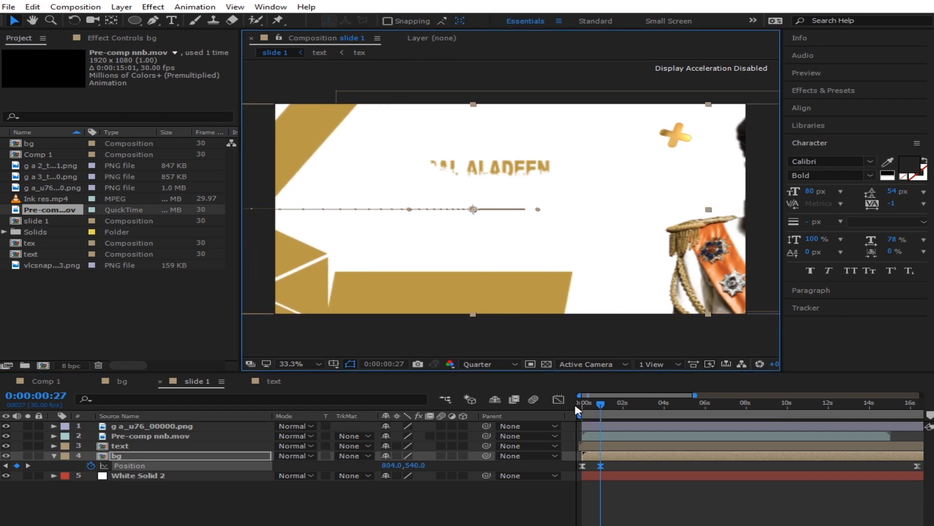
left_click(559, 399)
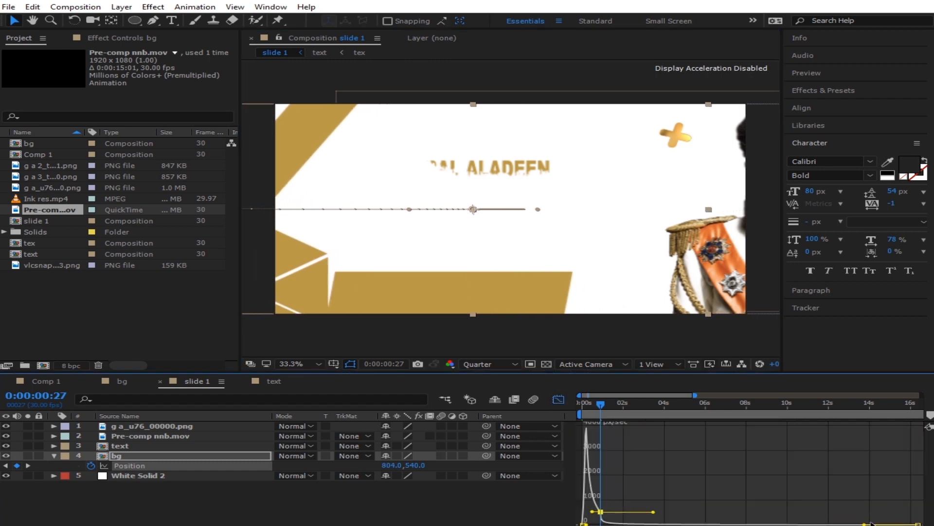
left_click(558, 399)
key("space")
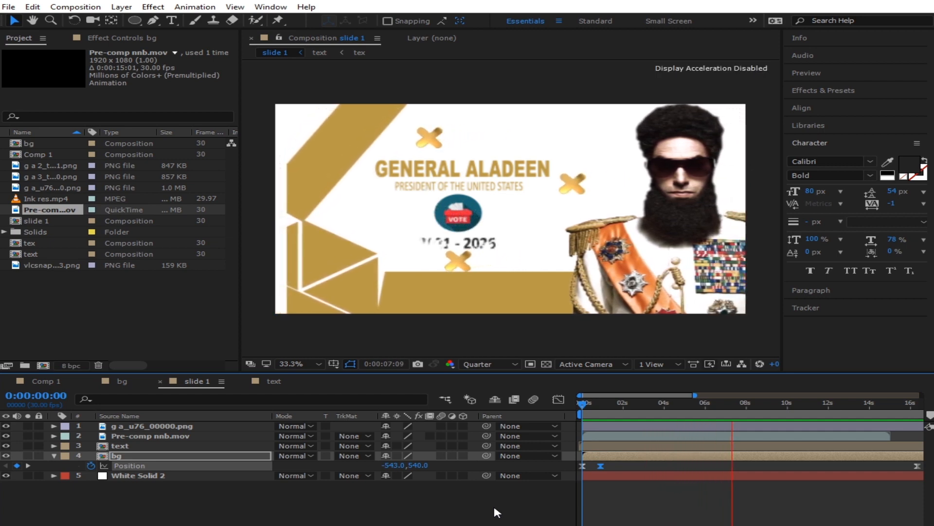
key("space")
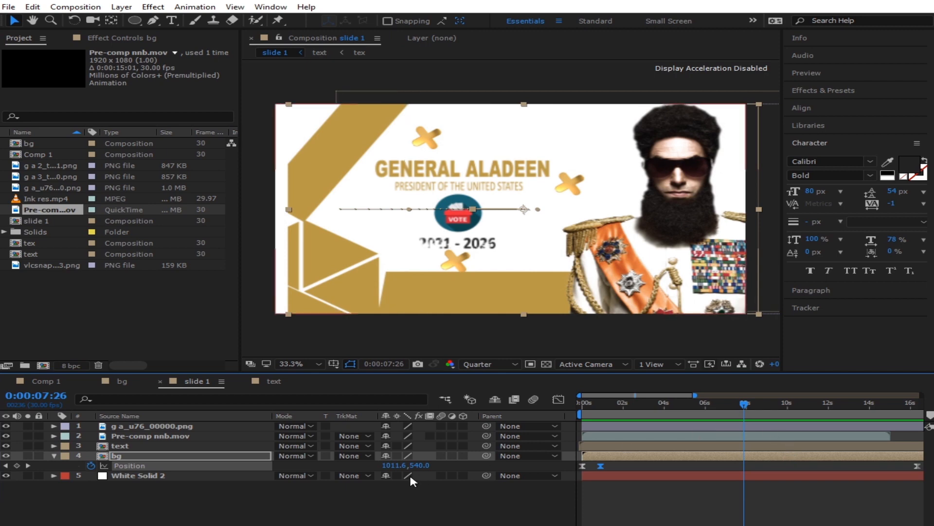
Enlarge the bg composition to 2197 x 1236 px in its composition settings, keeping the aspect ratio locked
left_click(168, 455)
double_click(116, 455)
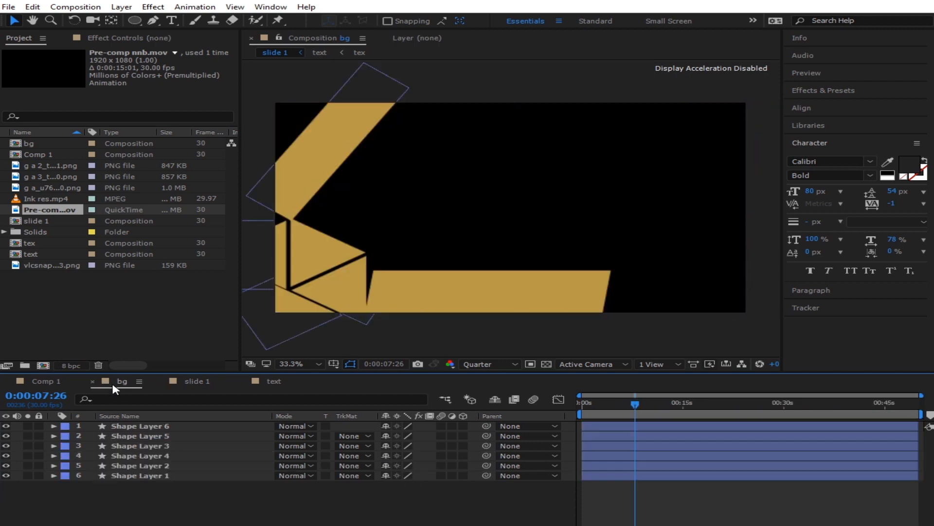
left_click(75, 7)
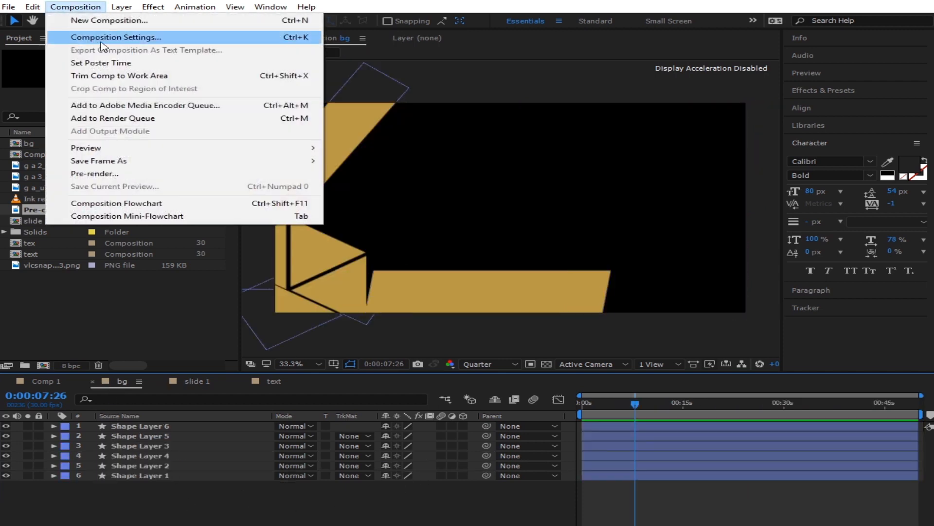
left_click(117, 35)
left_click_drag(133, 214, 205, 215)
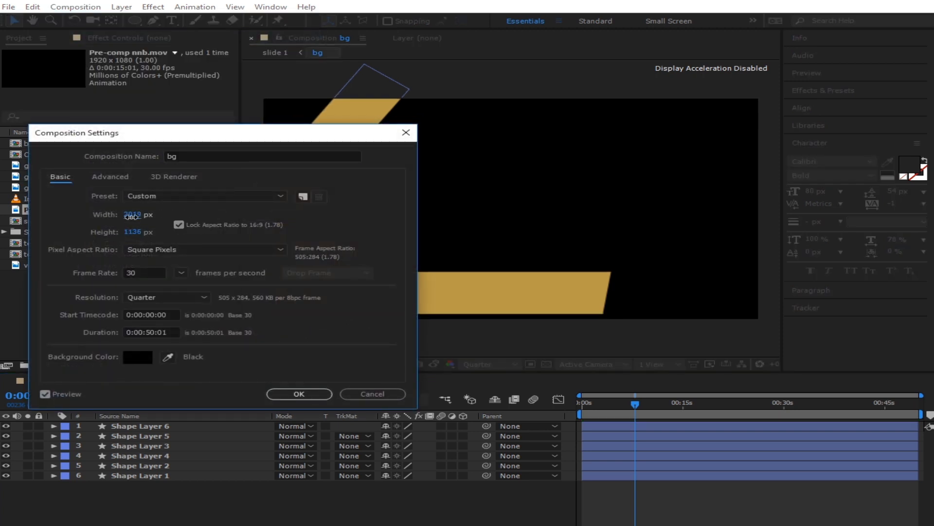
left_click_drag(129, 215, 197, 214)
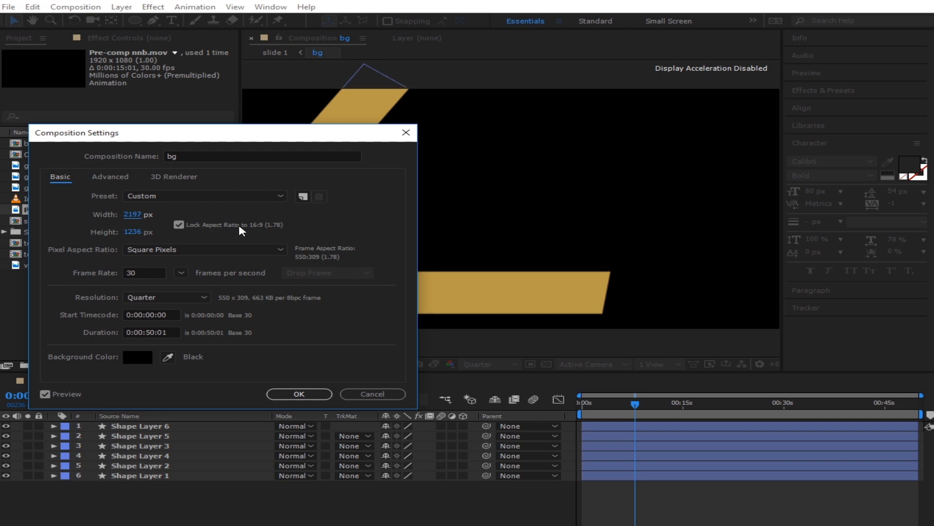
left_click(300, 393)
left_click(299, 393)
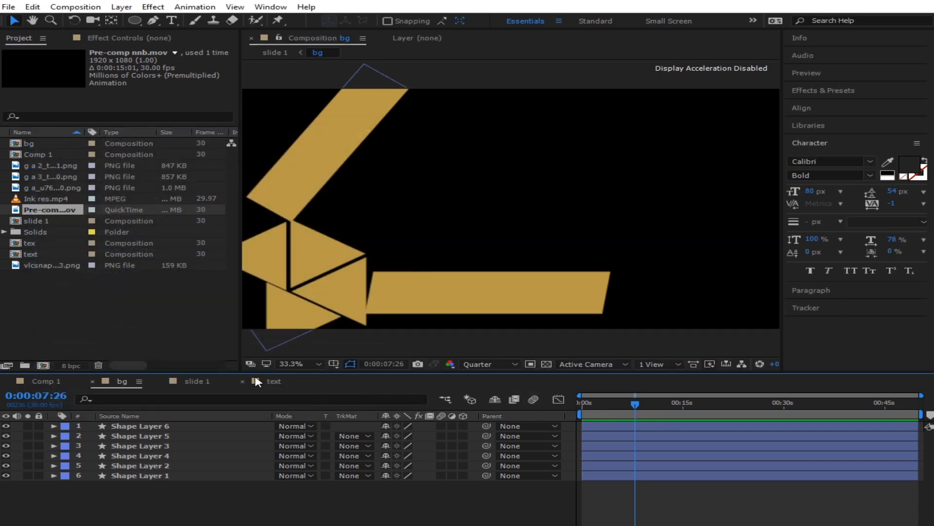
Return to slide 1 and preview the enlarged background from the start
left_click(257, 381)
left_click(198, 381)
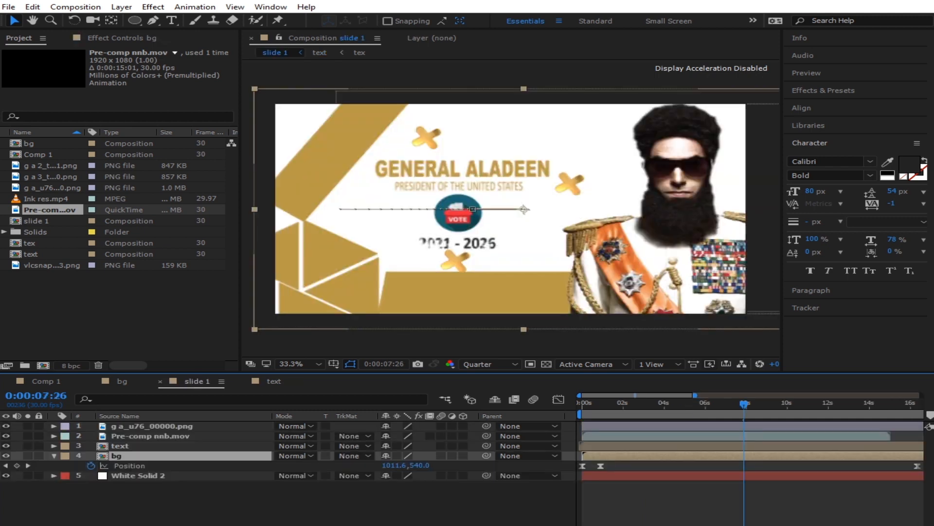
left_click(402, 521)
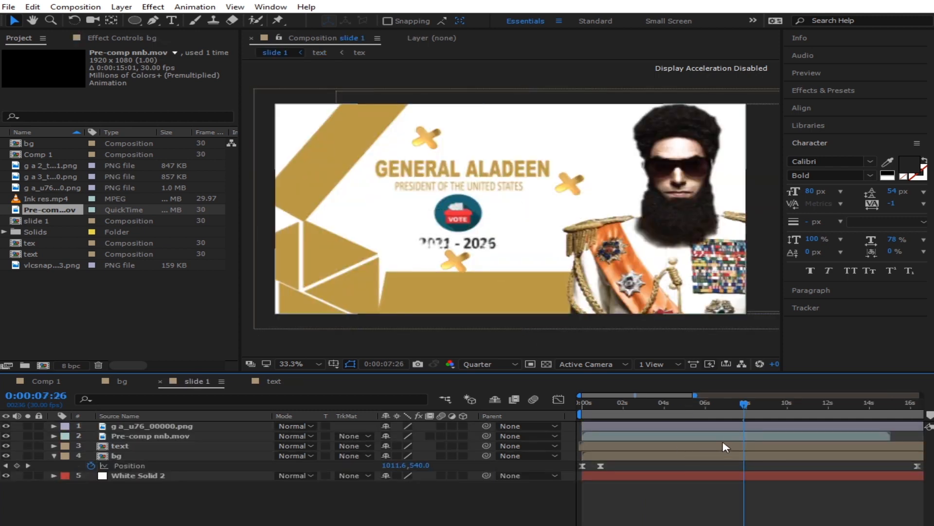
left_click_drag(740, 415, 690, 416)
key("space")
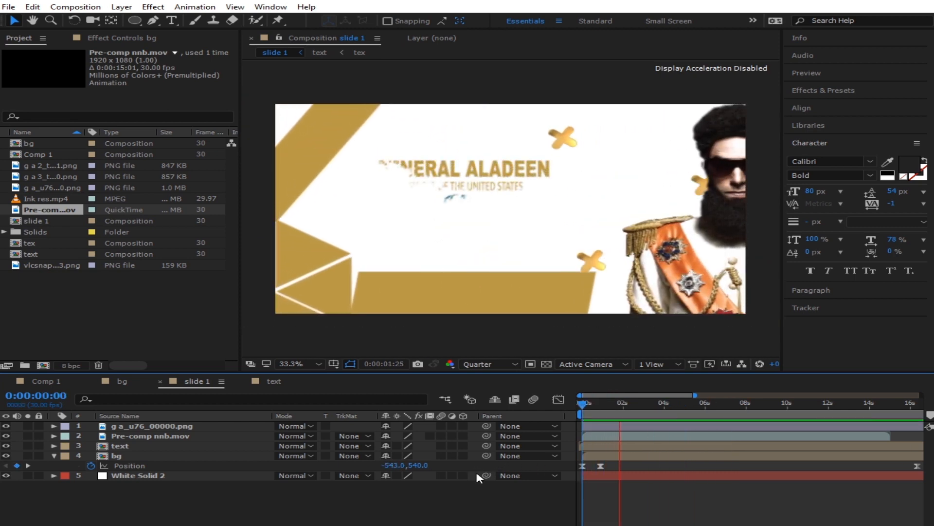
key("space")
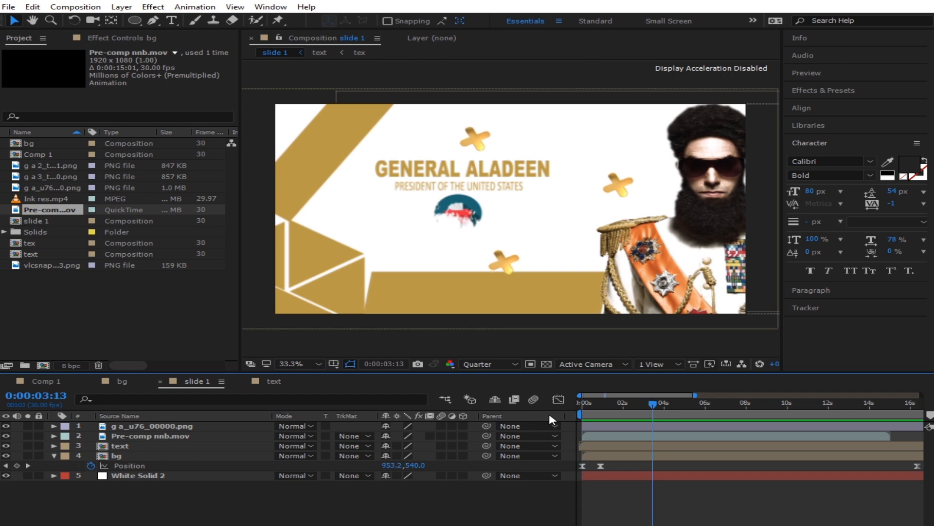
Shift the Pre-comp nnb.mov layer about half a second earlier in slide 1, and preview from the start
left_click(665, 438)
left_click_drag(668, 442, 655, 440)
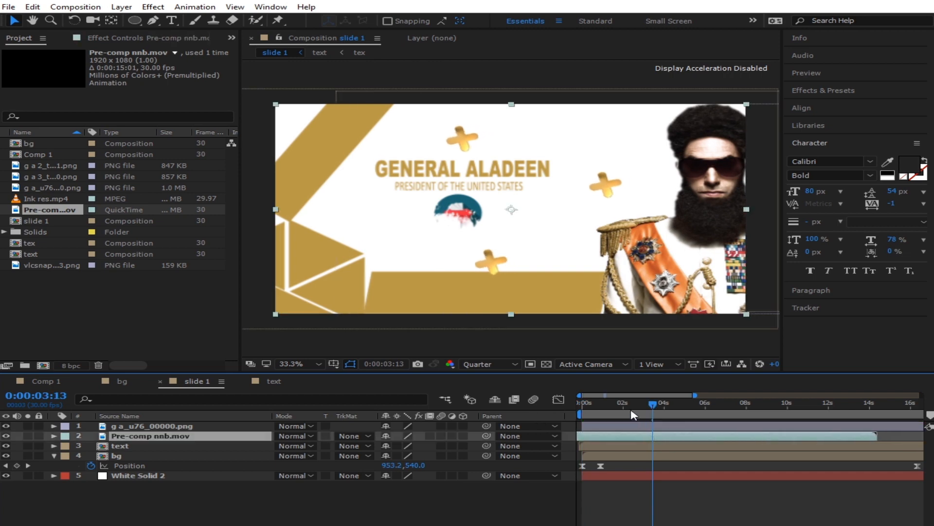
left_click_drag(629, 405, 533, 423)
key("space")
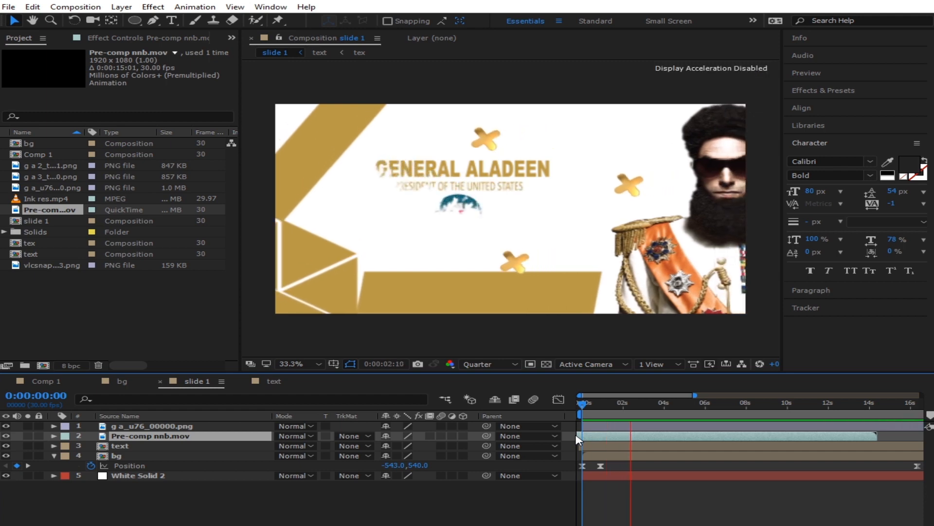
left_click_drag(691, 423, 747, 420)
key("space")
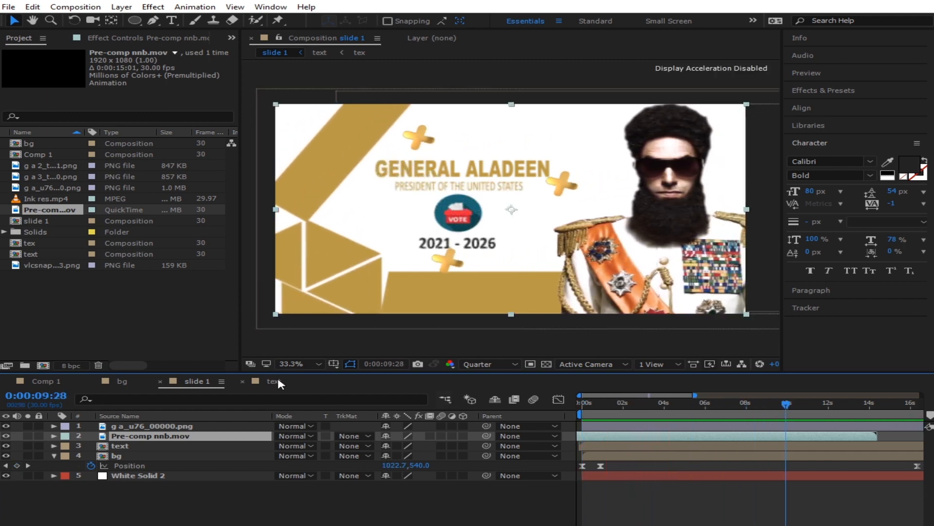
Set the slide 1 viewer resolution to Full and collapse the bg layer's properties
left_click(487, 364)
left_click(479, 394)
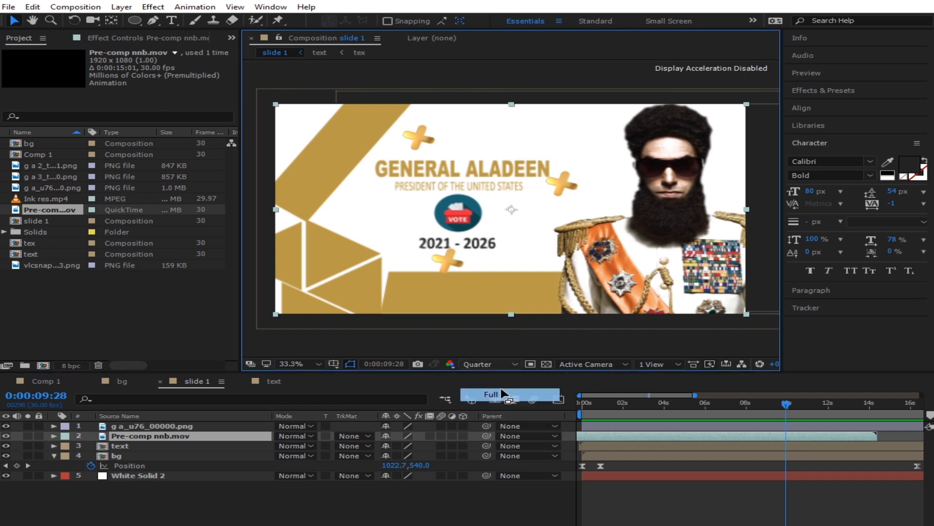
left_click(506, 468)
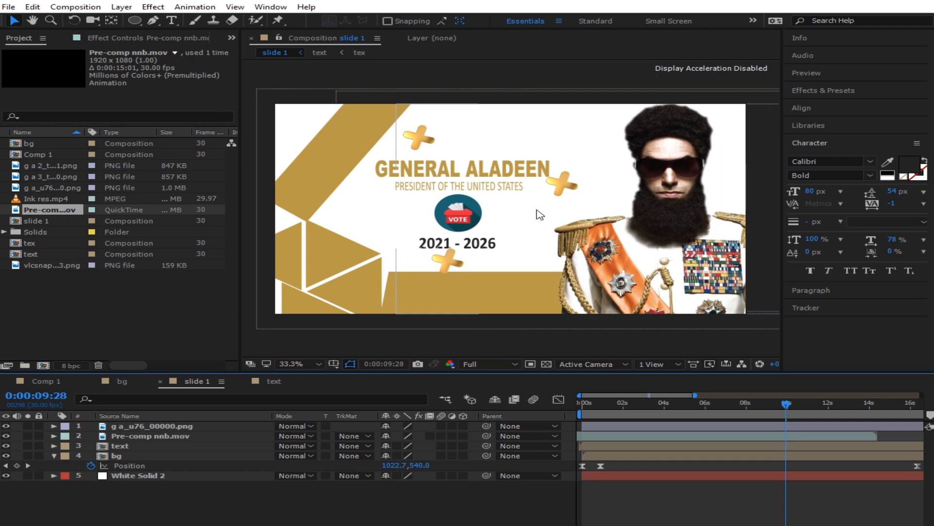
left_click(53, 456)
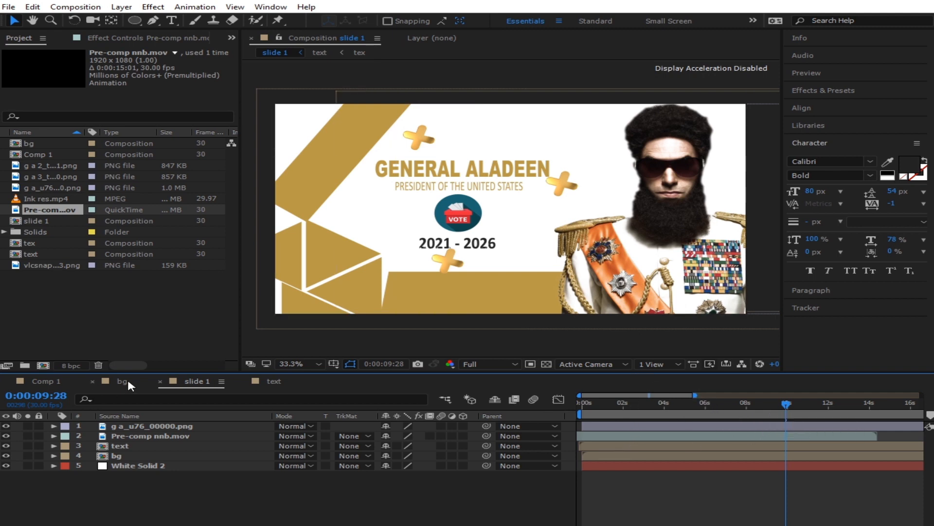
Duplicate the slide 1 composition twice and the bg composition twice in the project
left_click(33, 222)
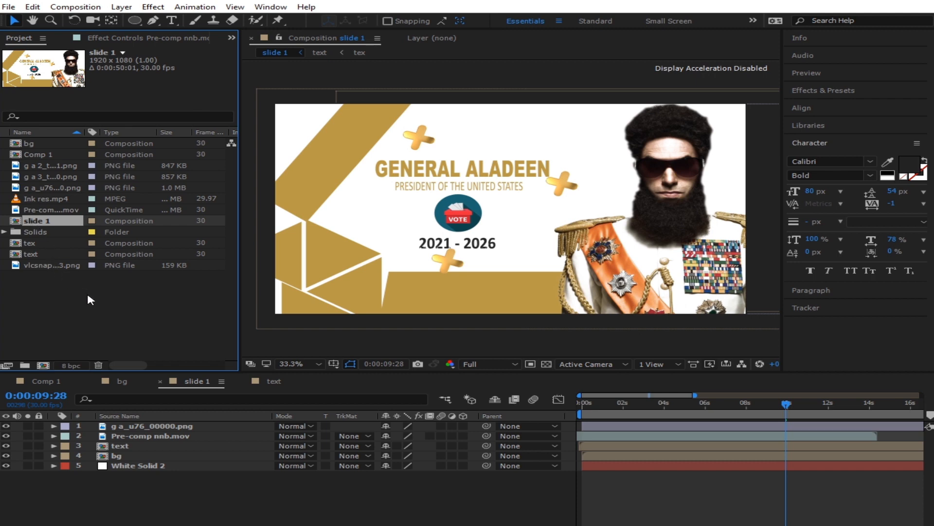
key("ctrl+d")
key("ctrl+d")
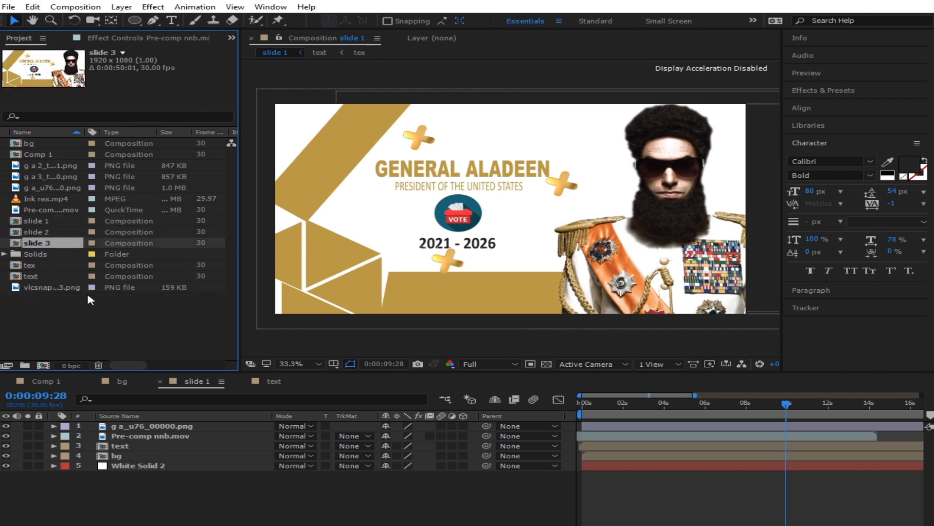
left_click(49, 145)
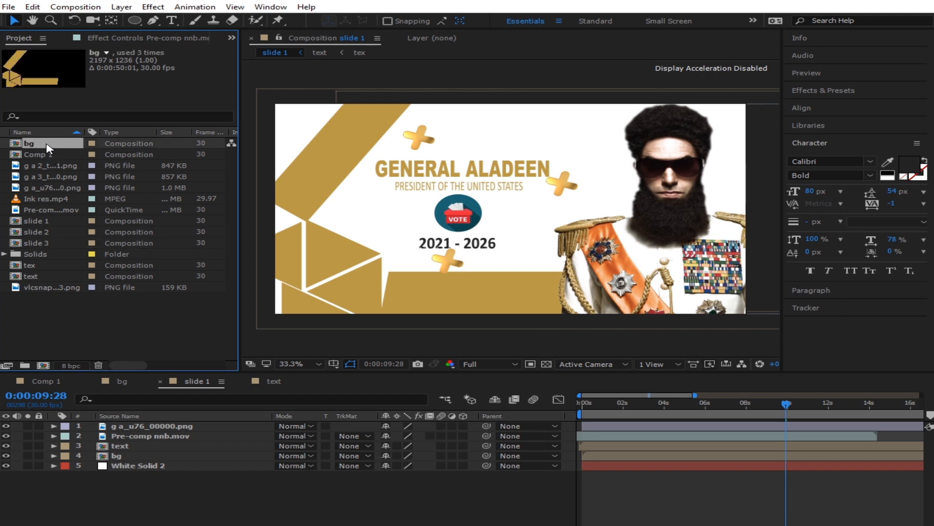
key("ctrl+d")
key("ctrl+d")
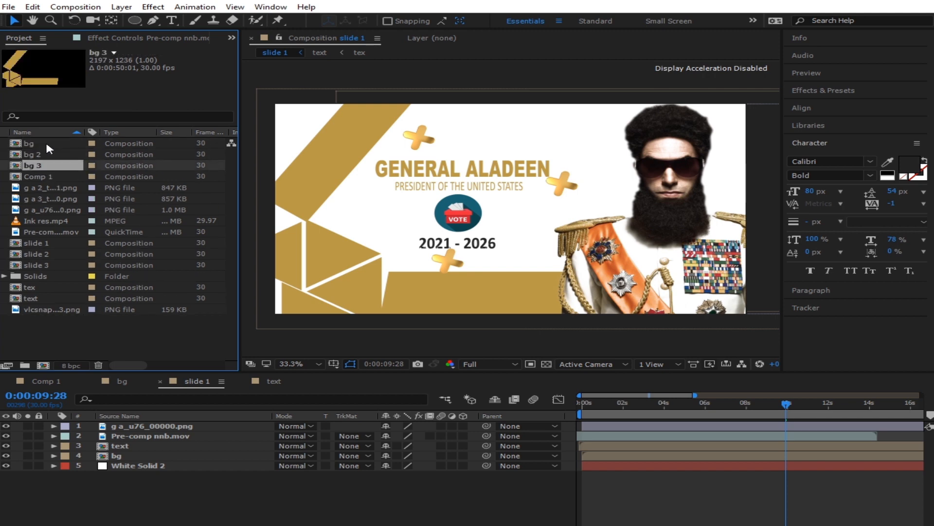
Duplicate the text composition twice and the tex composition three times in the project
left_click(50, 177)
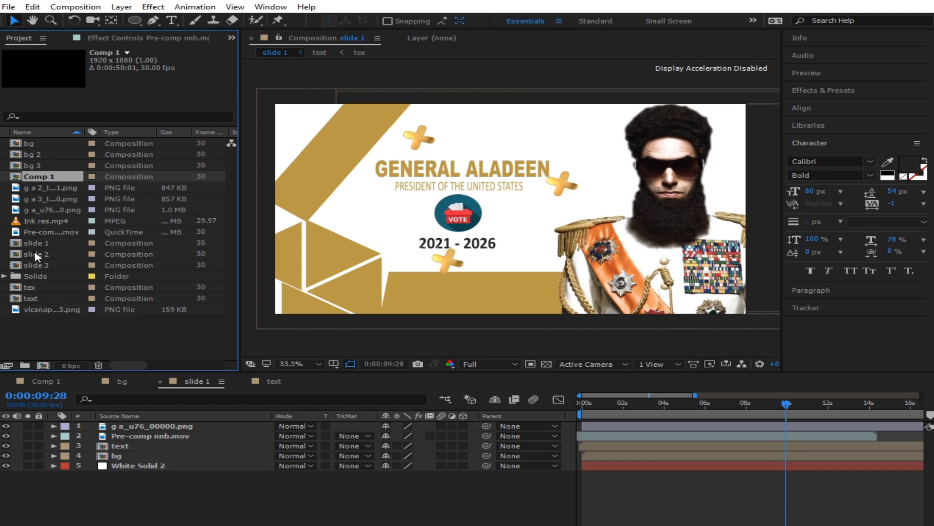
left_click(45, 298)
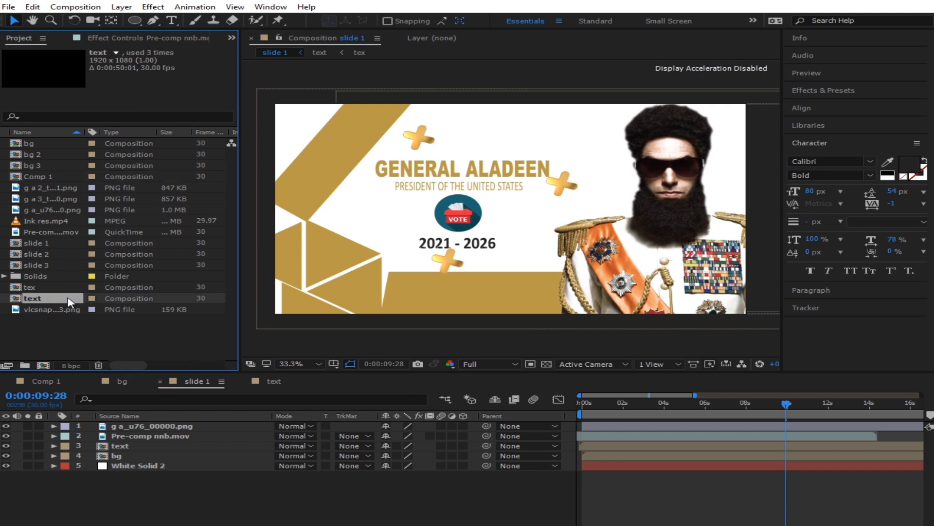
key("ctrl+d")
key("ctrl+d")
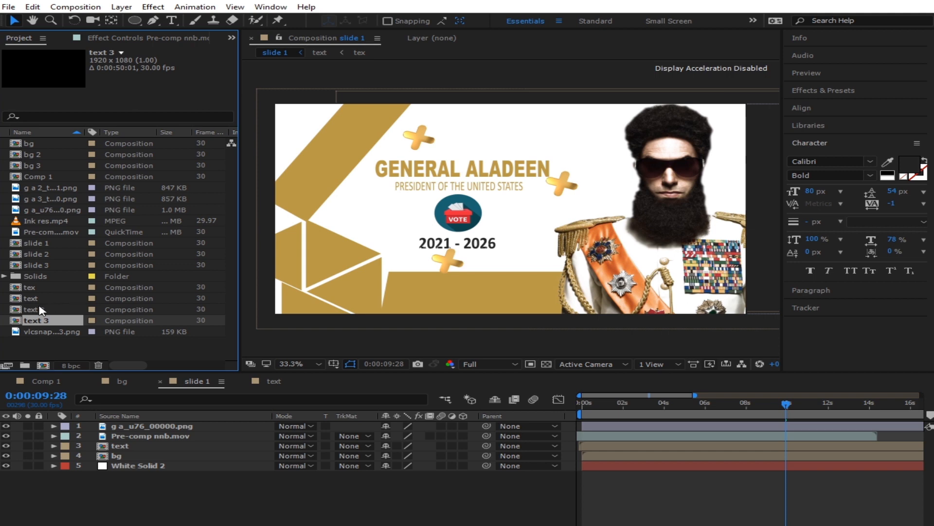
left_click(39, 289)
key("ctrl+d")
key("ctrl+d")
key("ctrl+d")
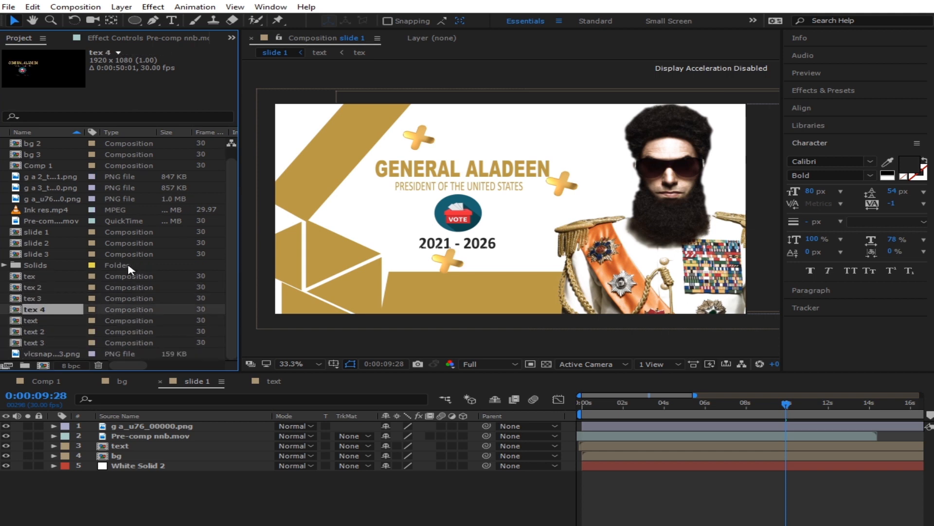
scroll(120, 264, "up", 1)
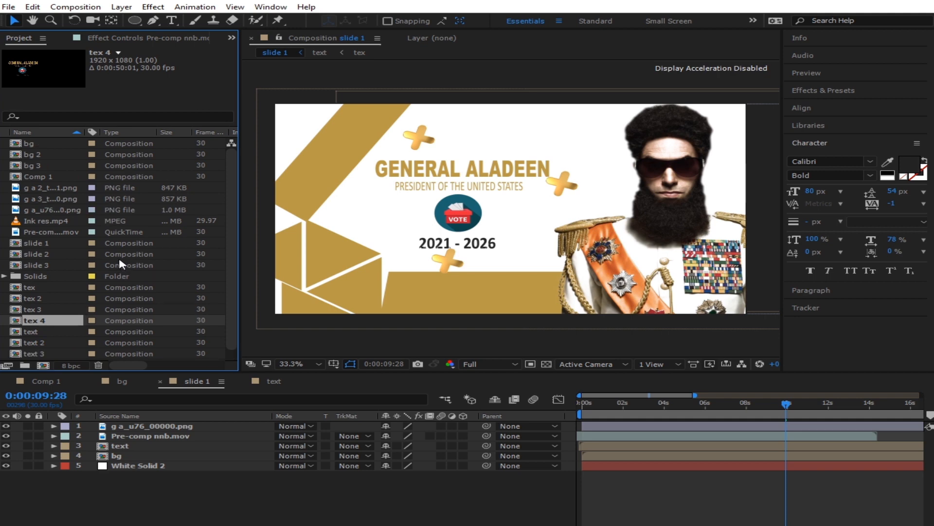
Shift the Pre-comp nnb.mov layer about 0.3 seconds later in slide 1 and preview from the start
left_click_drag(619, 415, 555, 422)
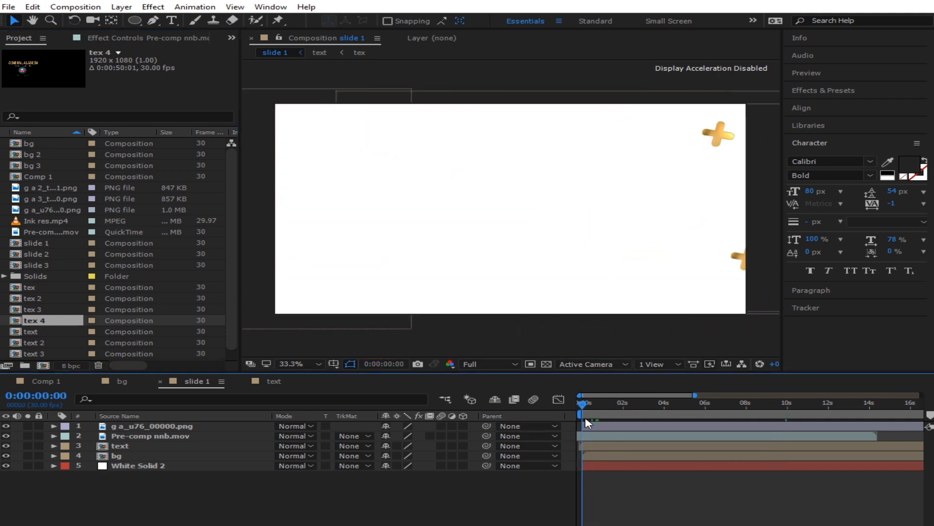
left_click(597, 437)
left_click_drag(597, 442, 588, 449)
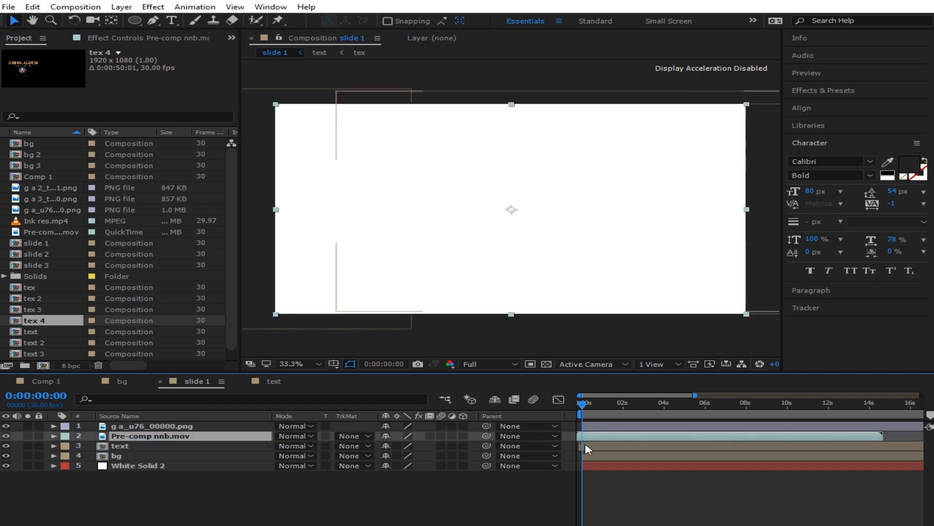
key("space")
left_click_drag(587, 414, 575, 422)
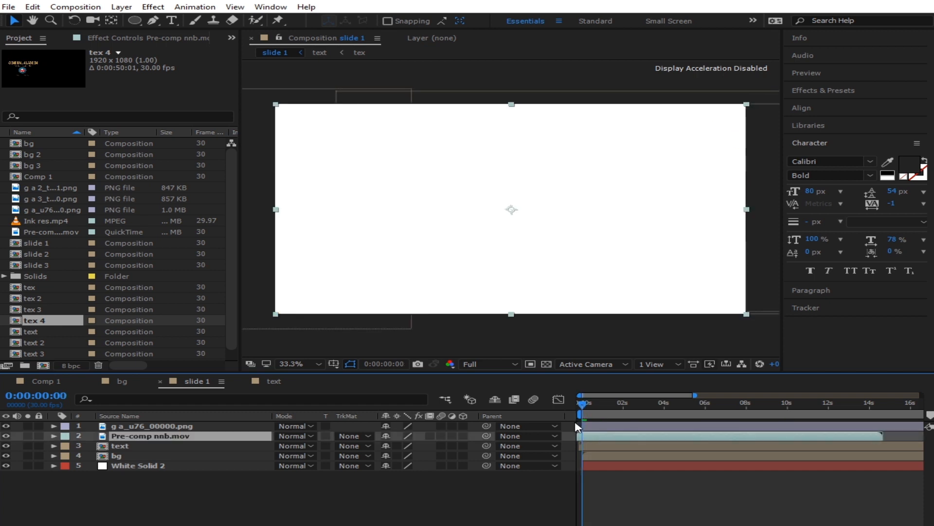
Open the slide 2 composition and select its text layer
double_click(35, 254)
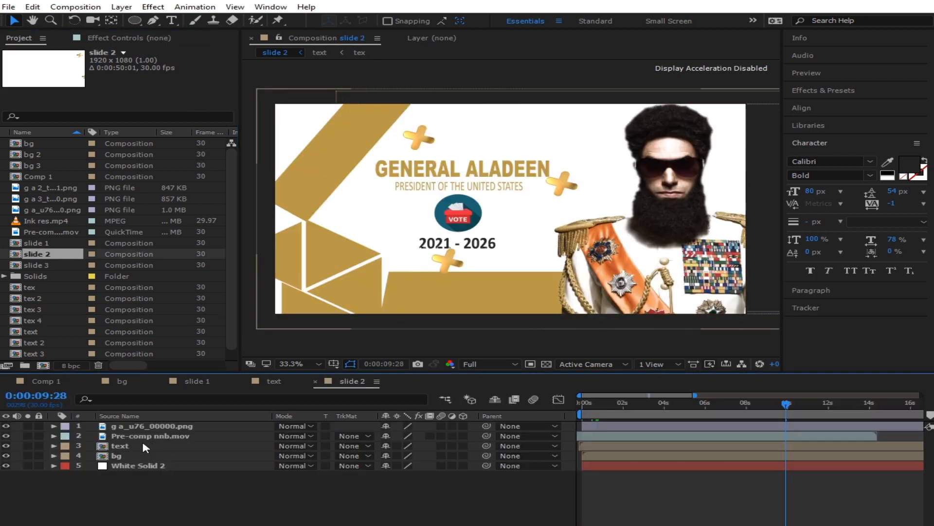
left_click(127, 450)
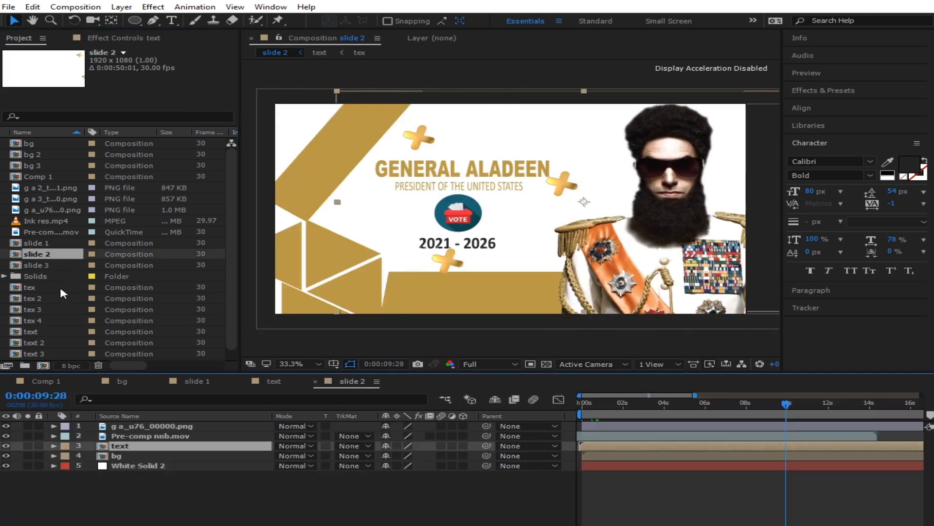
left_click(35, 298)
left_click_drag(35, 297, 134, 446)
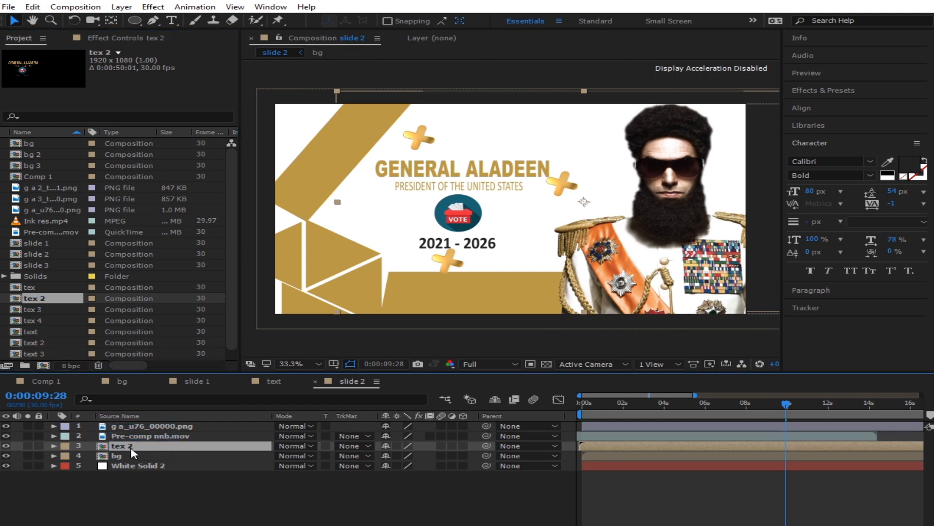
key("ctrl+z")
Replace the source of the text layer in slide 2 with the text 2 composition
scroll(35, 326, "down", 1)
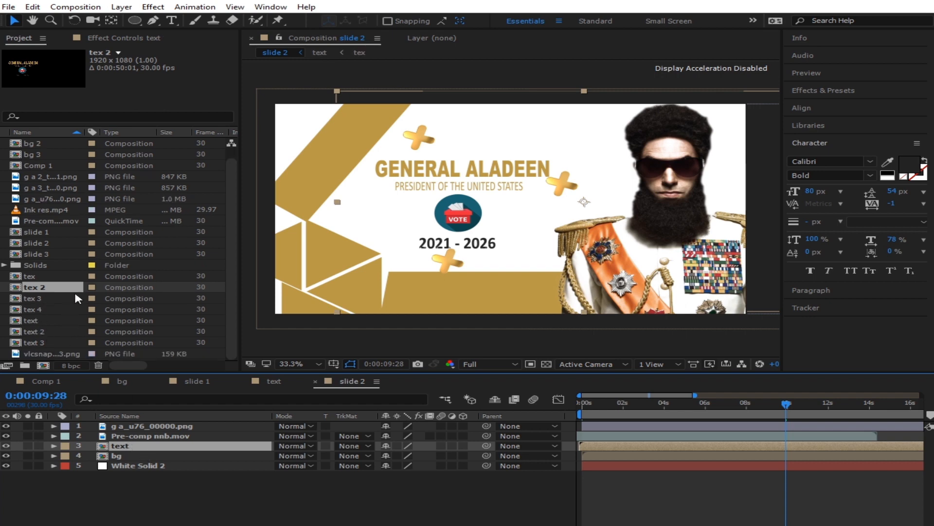
left_click(36, 332)
left_click_drag(38, 336, 107, 447)
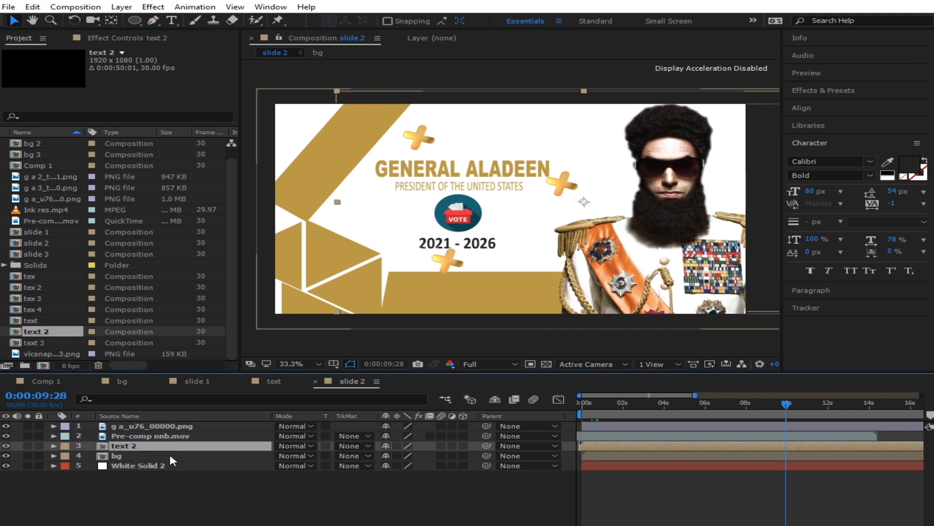
Open text 2 and replace the source of its tex layer with the tex 2 composition
double_click(124, 446)
left_click(137, 446)
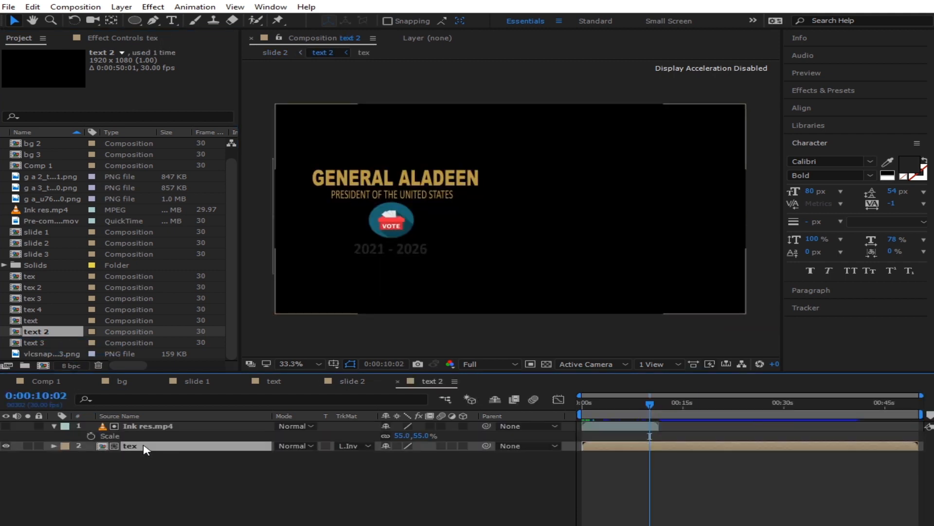
left_click(31, 287)
left_click_drag(38, 289, 154, 450)
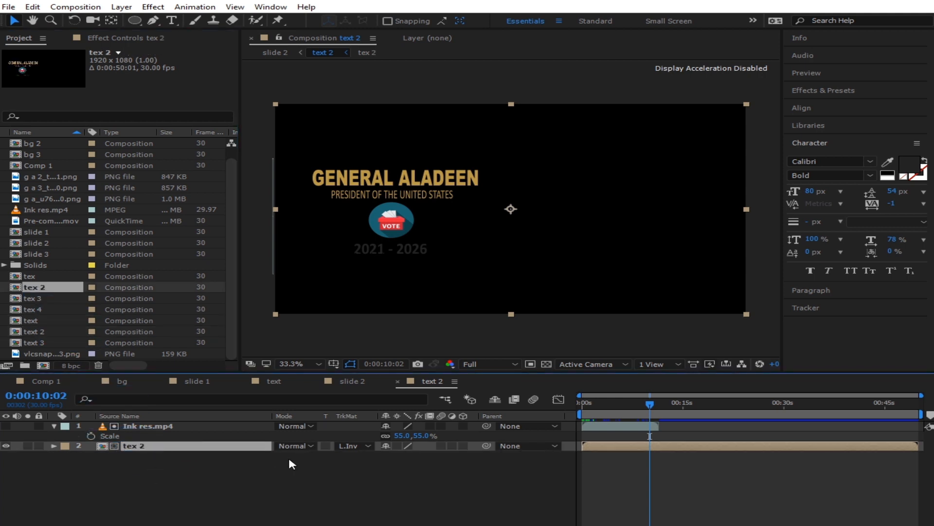
Open tex 2 and change the GENERAL ALADEEN title to DONALD TRUMP, adding a space in front of it
double_click(165, 447)
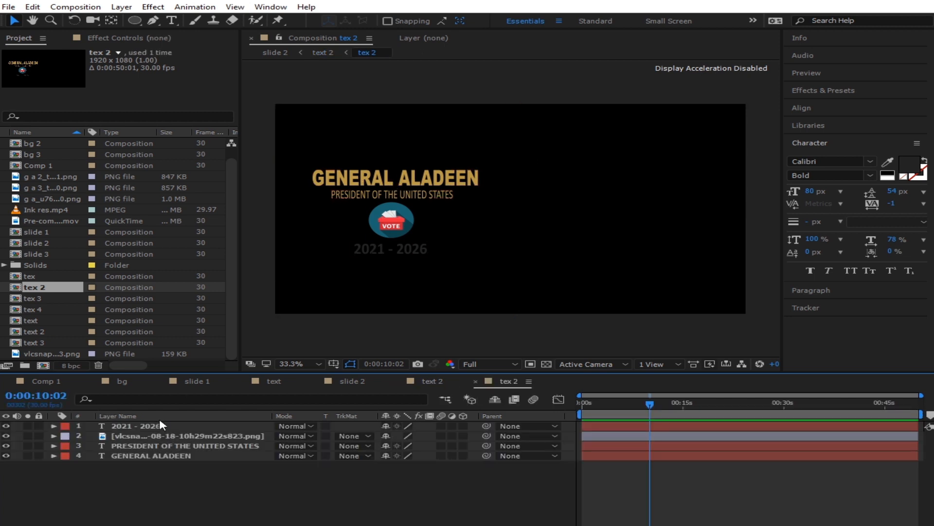
left_click(157, 427)
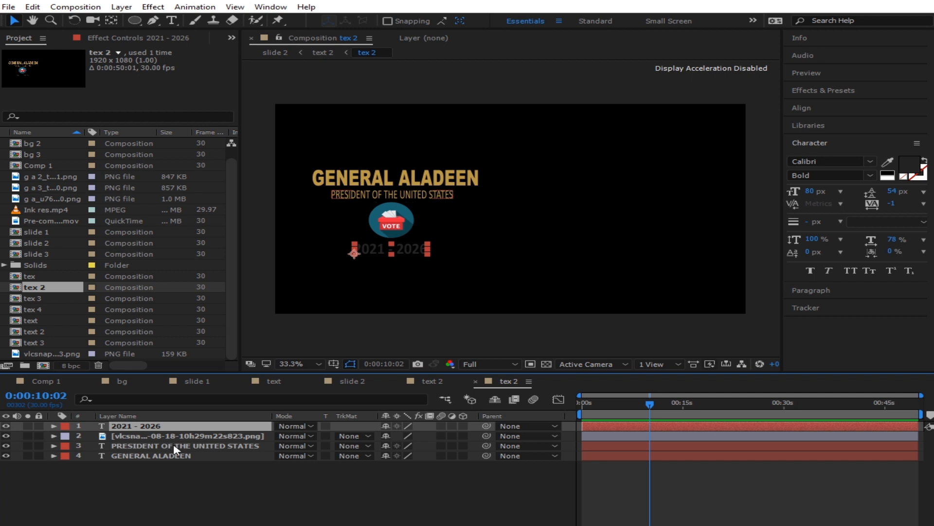
left_click(175, 448)
left_click(160, 456)
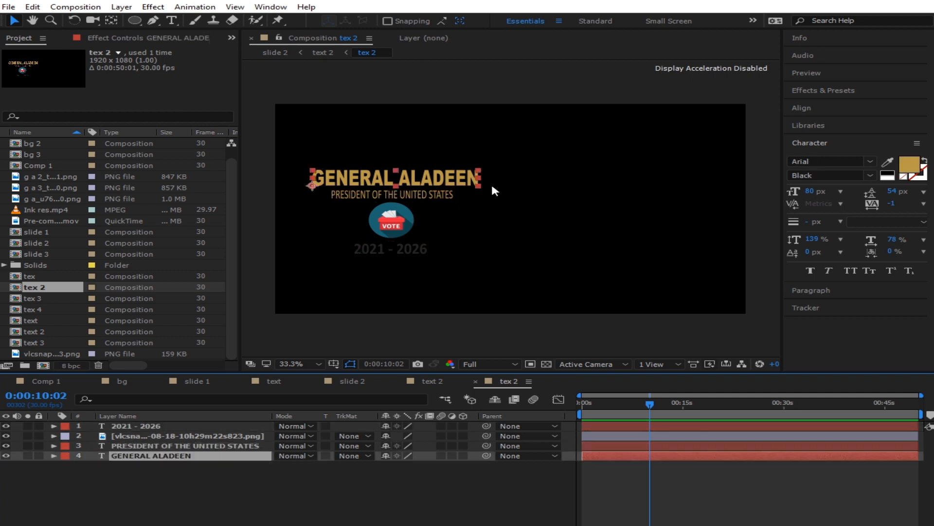
double_click(473, 180)
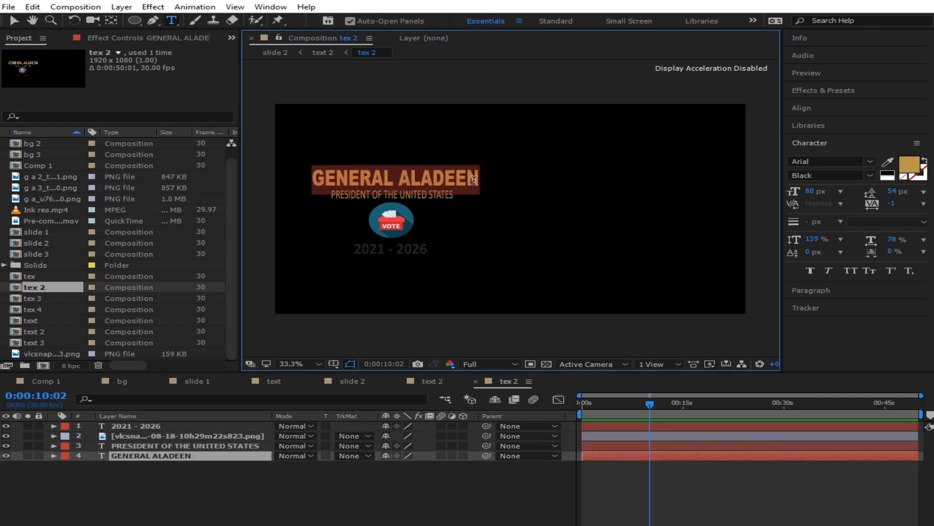
type("DO")
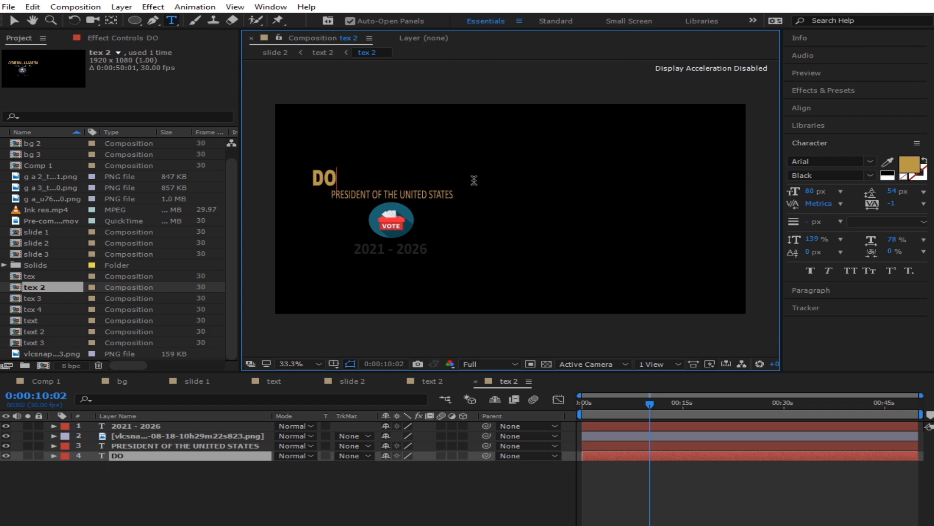
type("NALD ")
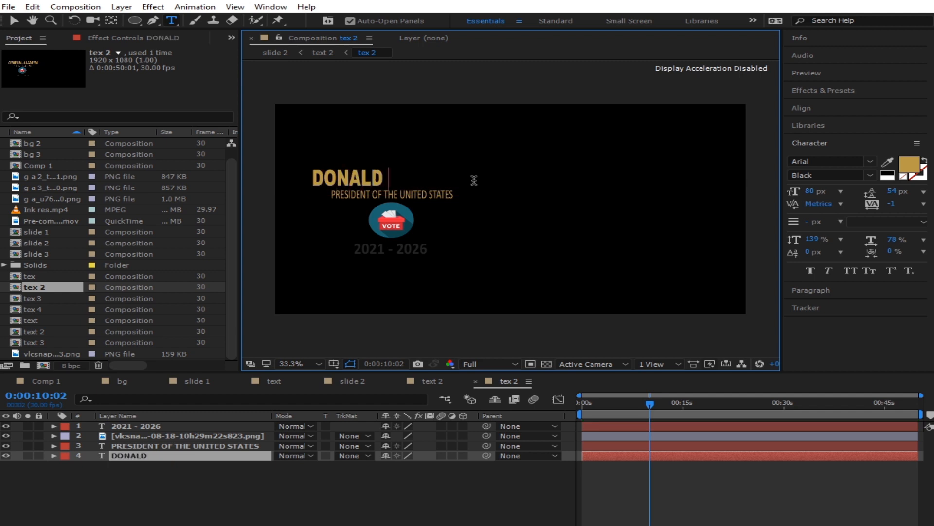
type("TRUMP")
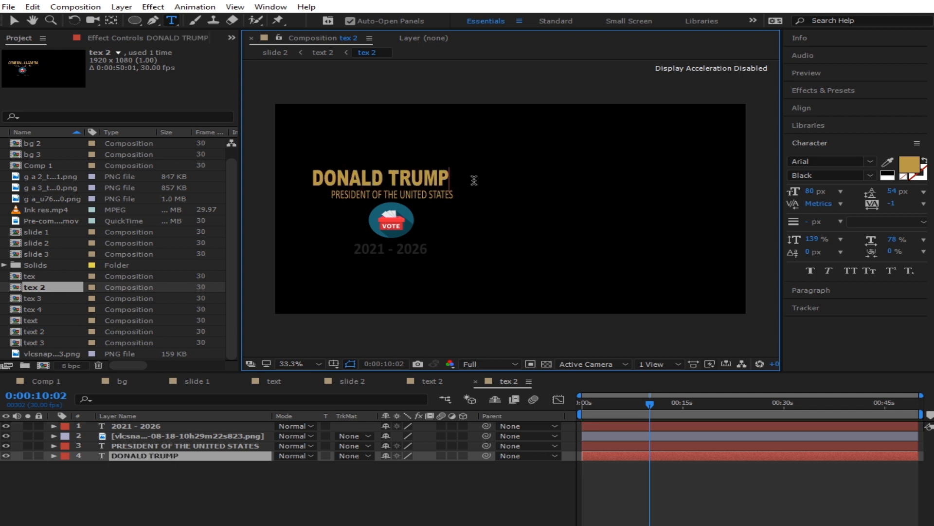
left_click(310, 178)
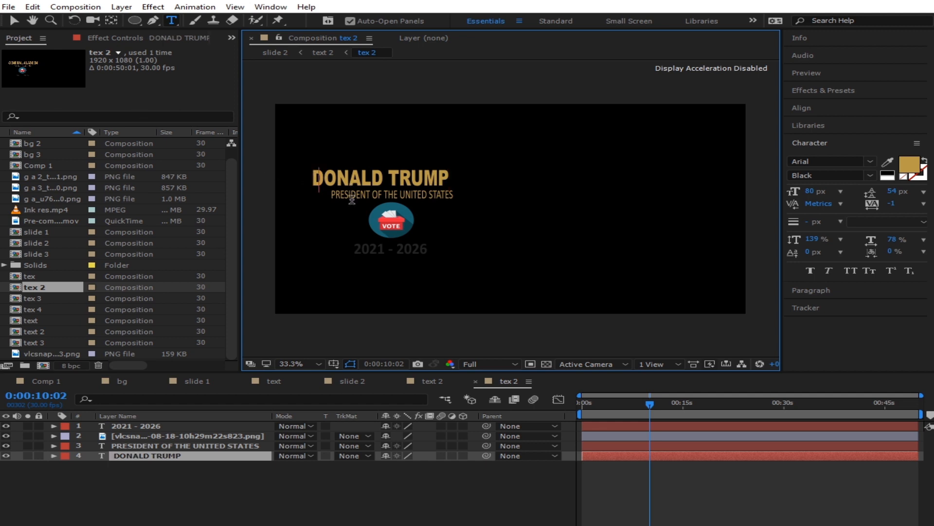
Scale the DONALD TRUMP title to 116% and move it so it sits centred above the PRESIDENT OF THE UNITED STATES line
left_click(14, 20)
key("s")
left_click_drag(432, 467, 443, 466)
key("Caps_Lock")
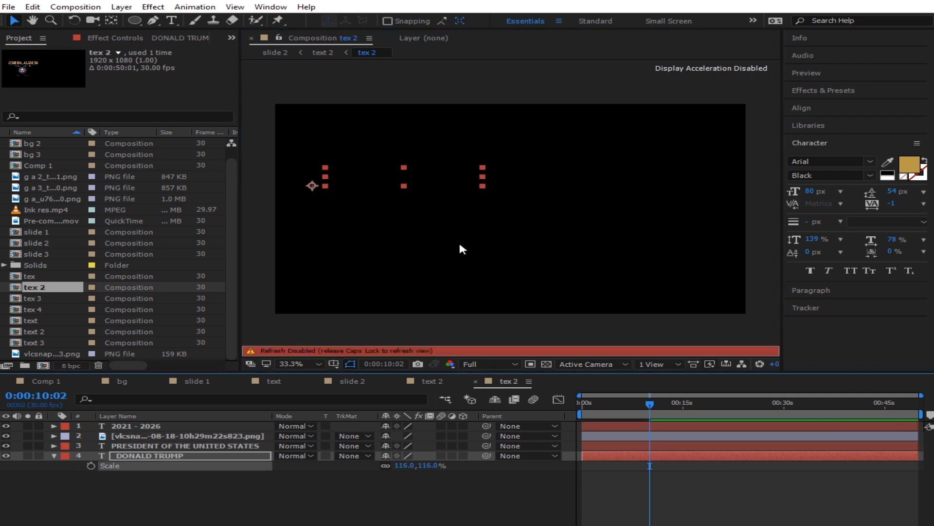
key("Tab")
key("Caps_Lock")
left_click_drag(446, 175, 439, 176)
left_click(374, 519)
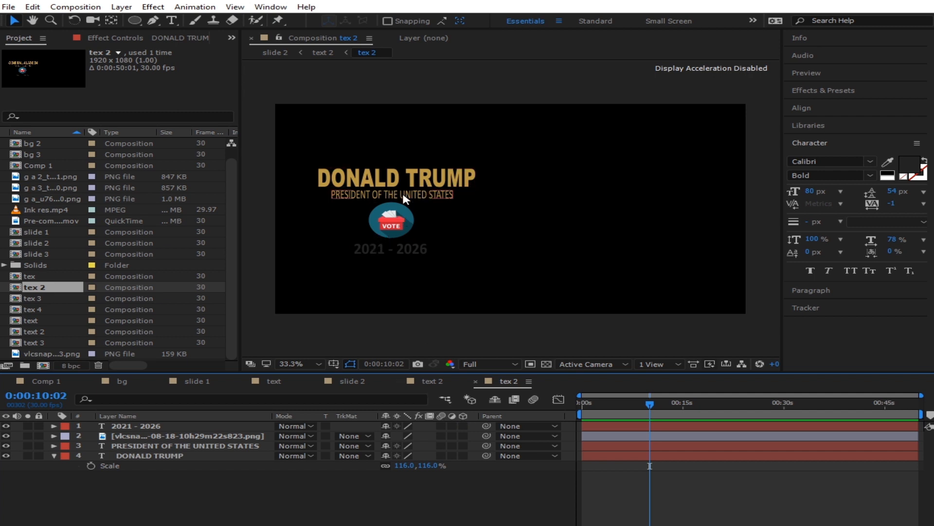
Return to slide 2 and replace the source of its g a_u76_00000.png portrait layer with g a 3_trump_00000.png
left_click(429, 381)
left_click(364, 382)
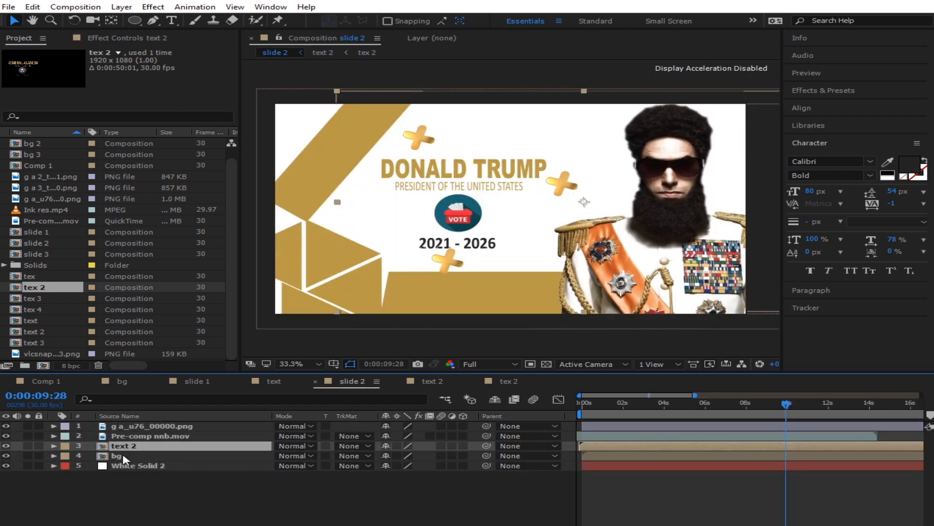
left_click(146, 456)
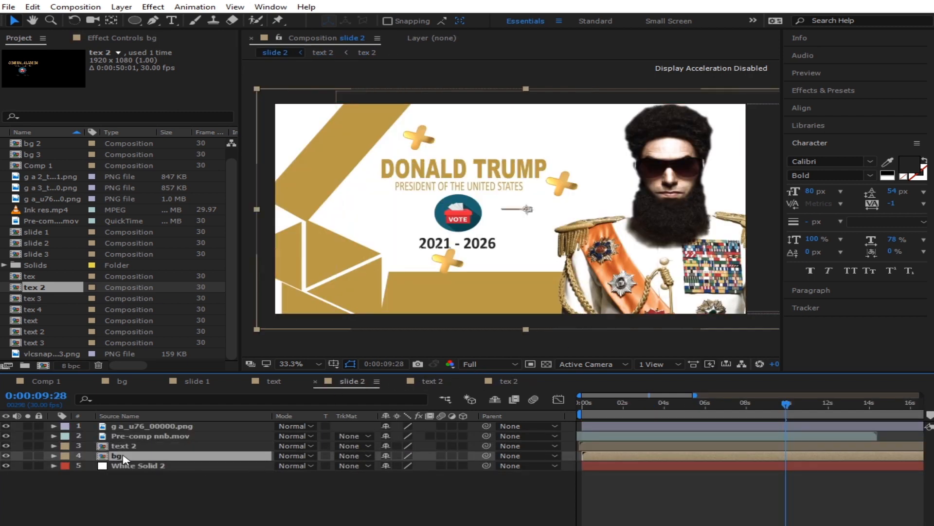
left_click(121, 426)
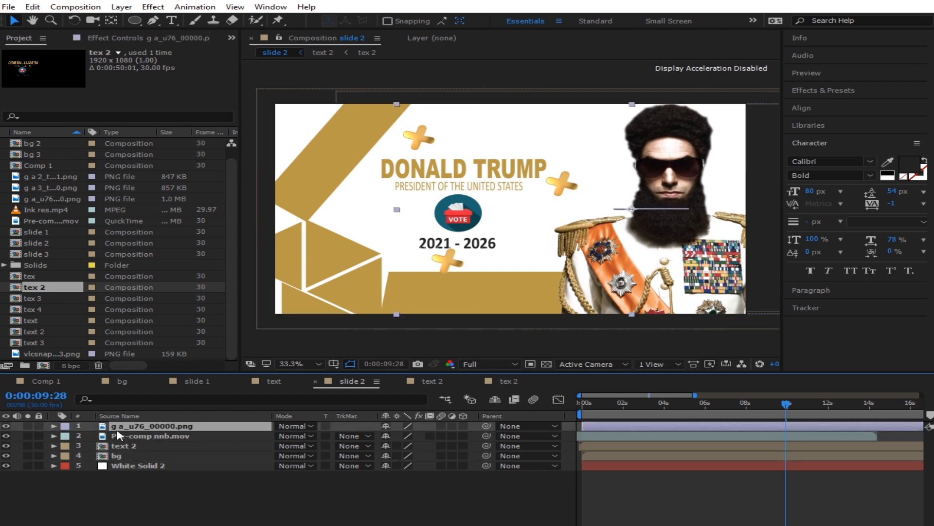
left_click(45, 199)
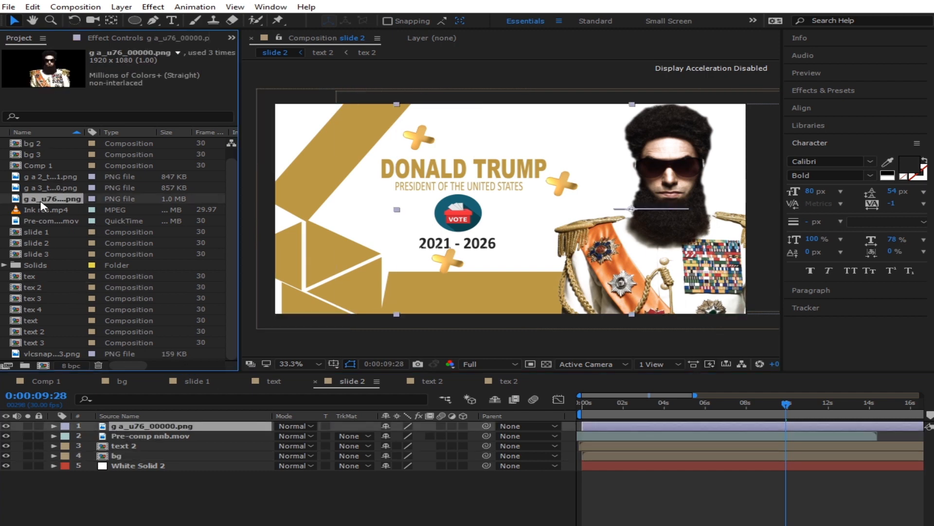
left_click_drag(45, 187, 152, 427)
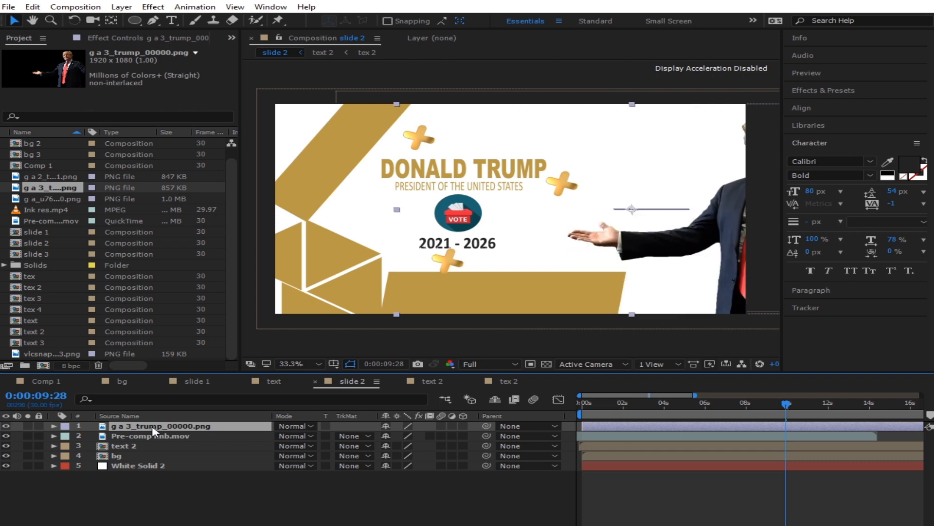
Preview slide 2 with the new portrait at quarter resolution, scrubbing to 0:00:07:10
key("space")
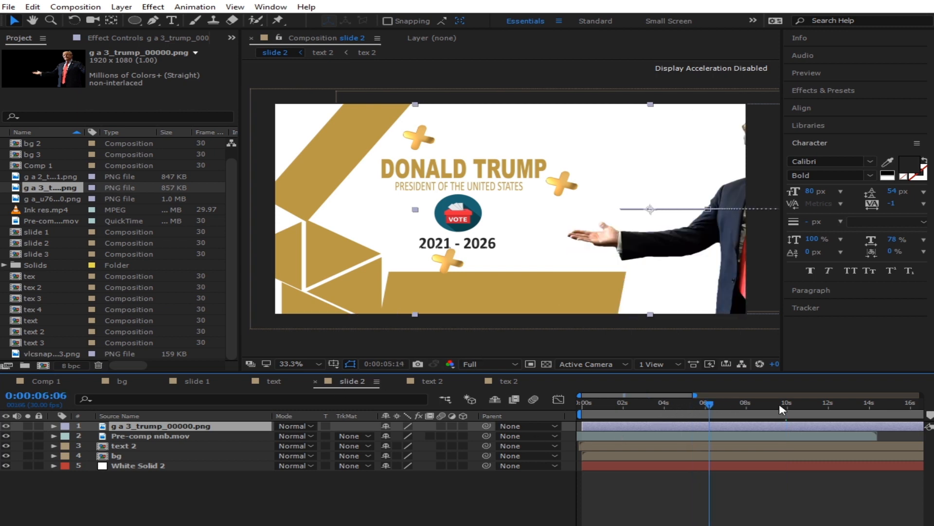
left_click(507, 367)
left_click(535, 435)
left_click(622, 417)
left_click_drag(603, 419, 733, 407)
Recolour slide 2's White Solid 2 background as a new solid in the dark blue sampled from the portrait's suit, and restore full preview resolution
left_click(180, 468)
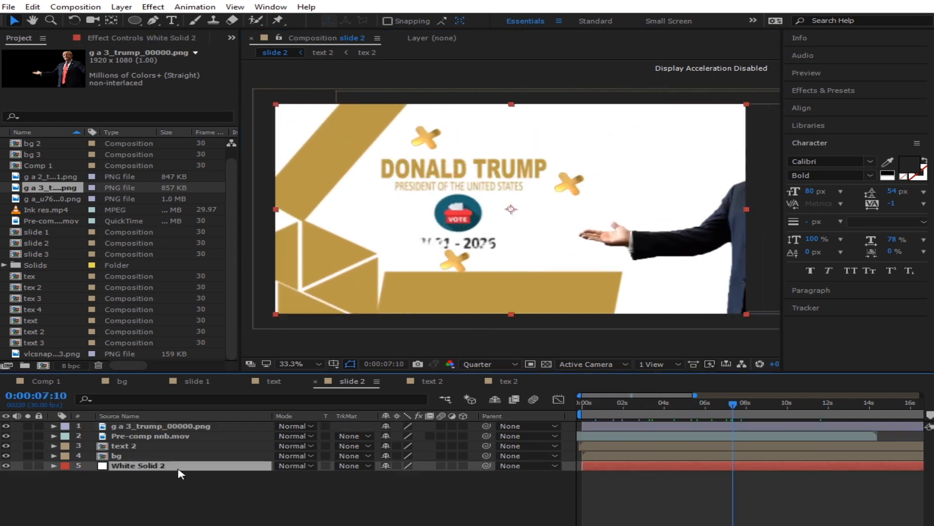
left_click(122, 7)
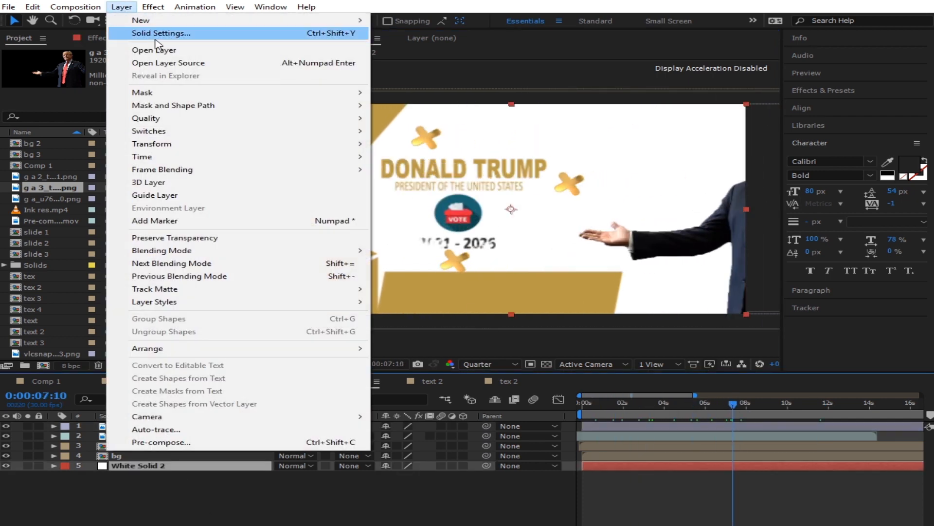
left_click(156, 33)
left_click(161, 362)
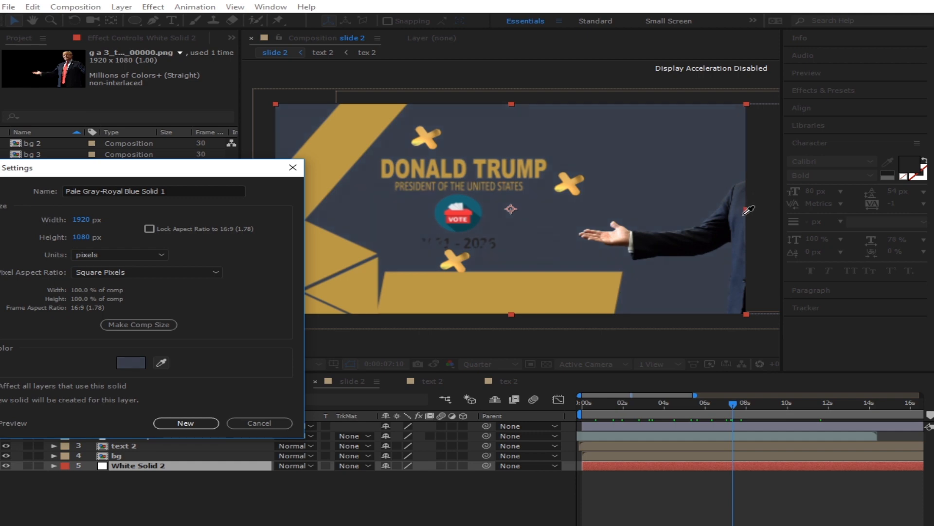
left_click(740, 224)
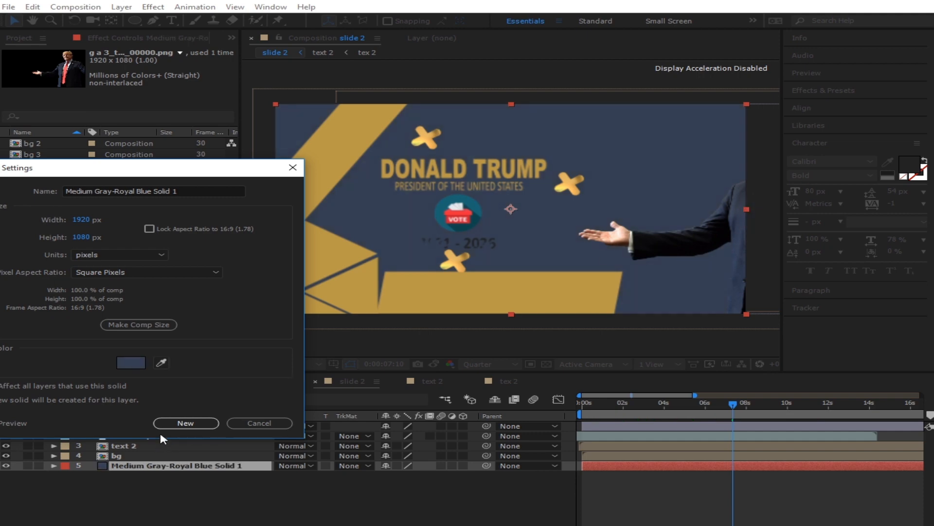
left_click(185, 422)
left_click(472, 365)
left_click(491, 394)
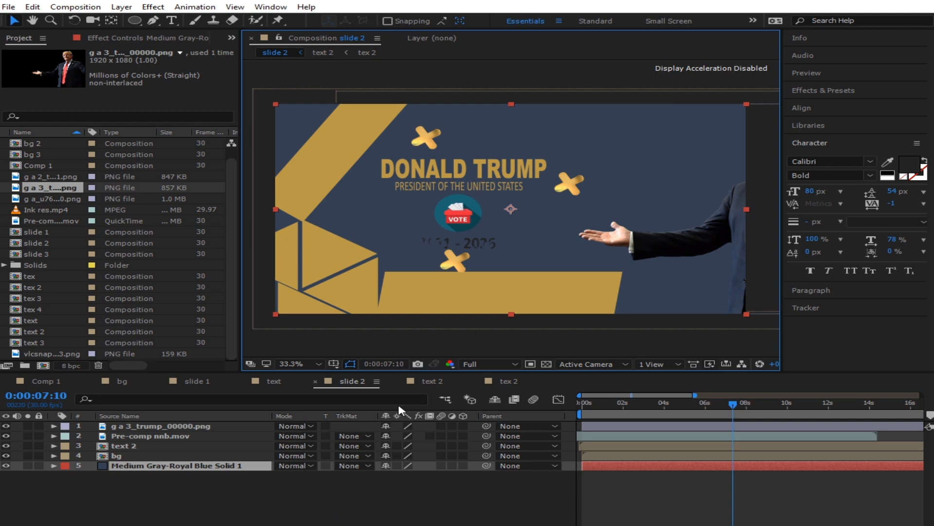
Open tex 2 through text 2 and set the DONALD TRUMP title's fill colour to white
double_click(144, 445)
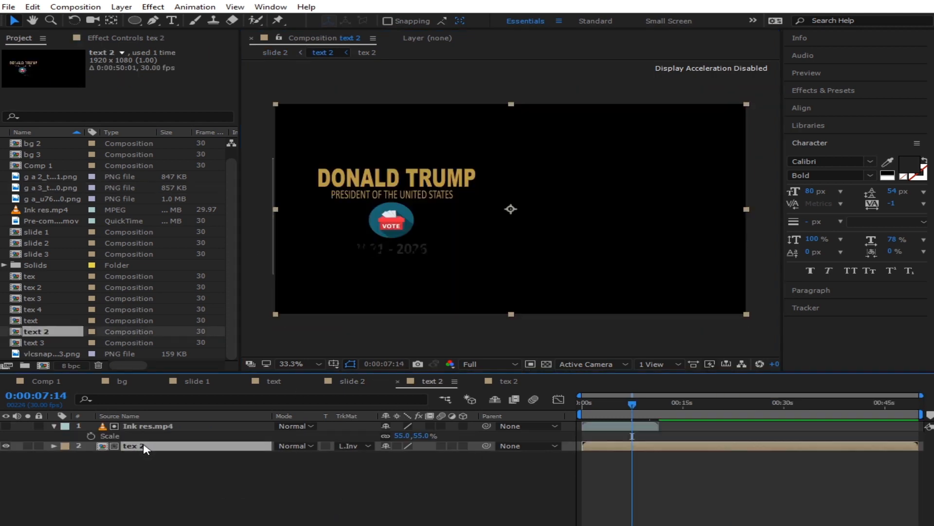
double_click(161, 447)
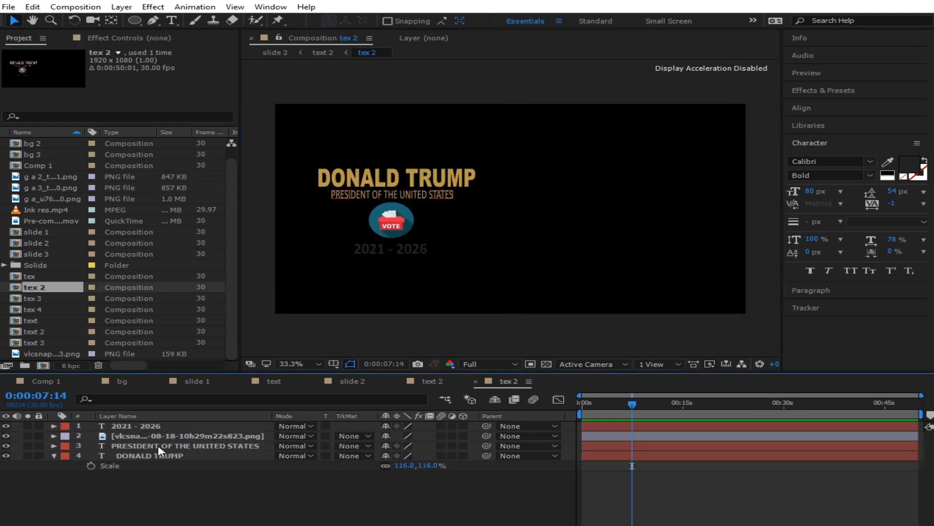
left_click(407, 174)
left_click(893, 166)
left_click(890, 176)
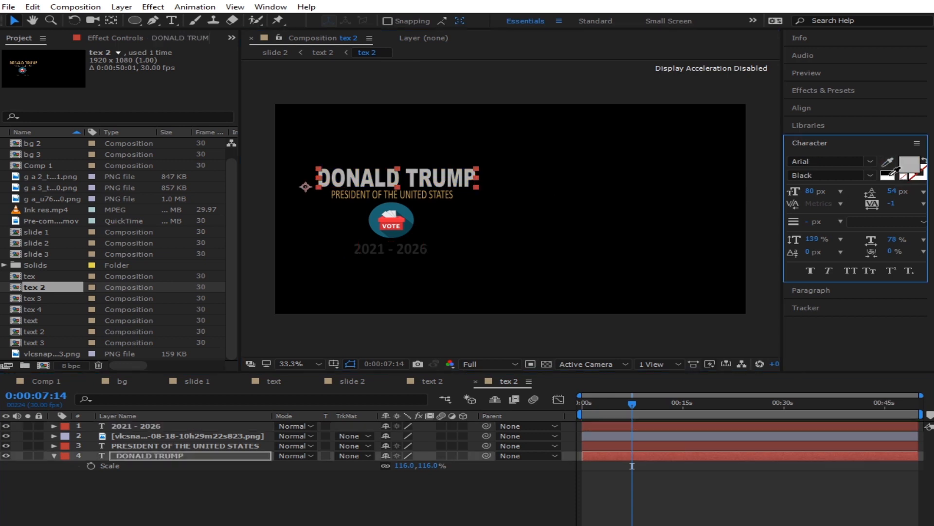
left_click(885, 172)
left_click(889, 174)
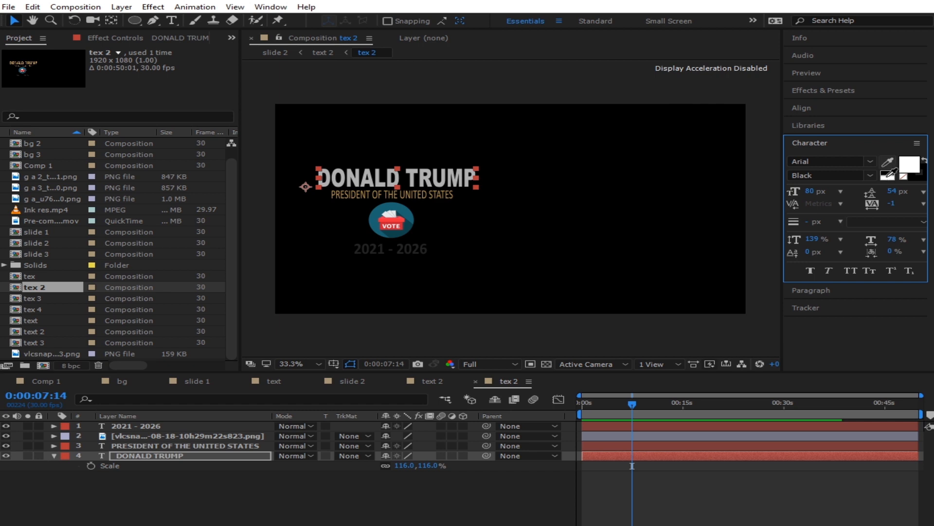
left_click(888, 177)
Set the fill colour of the 2021 - 2026 text to white and deselect it
left_click(416, 245)
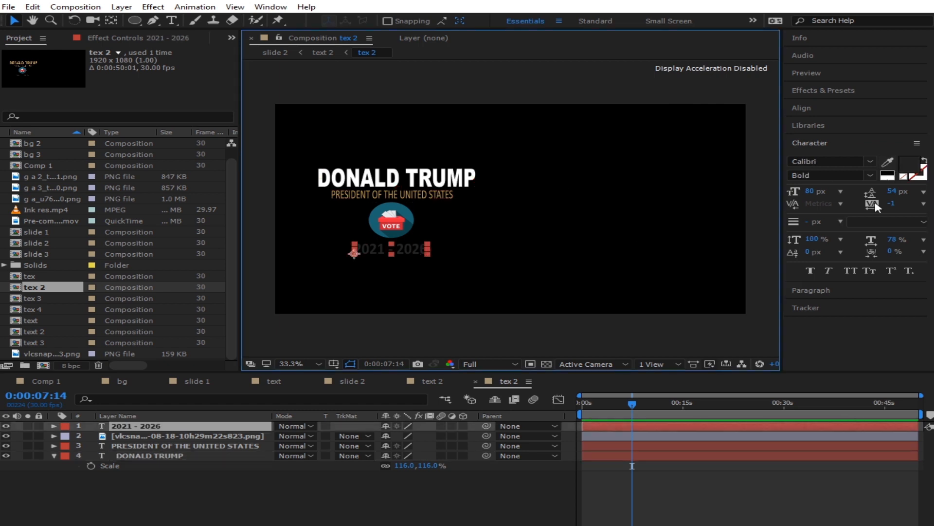
left_click(889, 172)
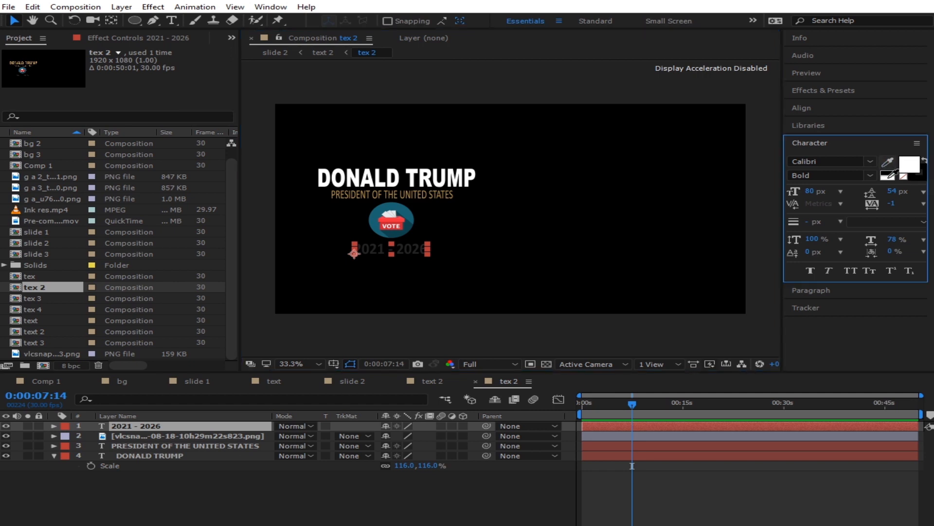
left_click(888, 176)
left_click(480, 523)
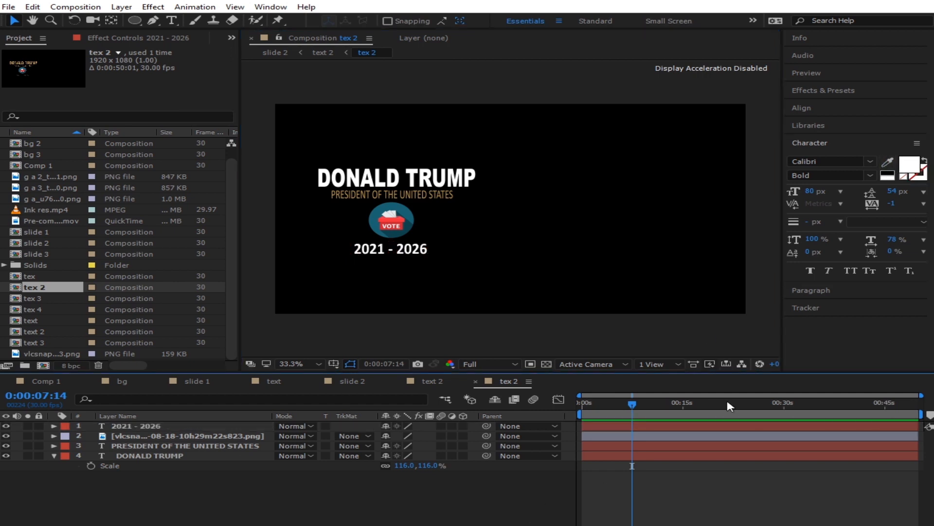
Return to slide 2 and replace the source of its bg layer with the bg 2 composition
left_click_drag(708, 411, 747, 411)
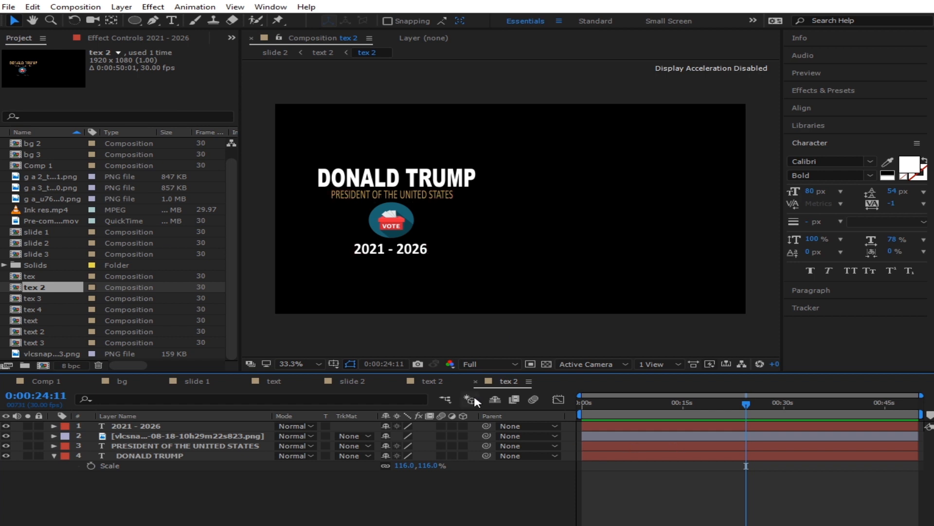
left_click(422, 381)
left_click(345, 383)
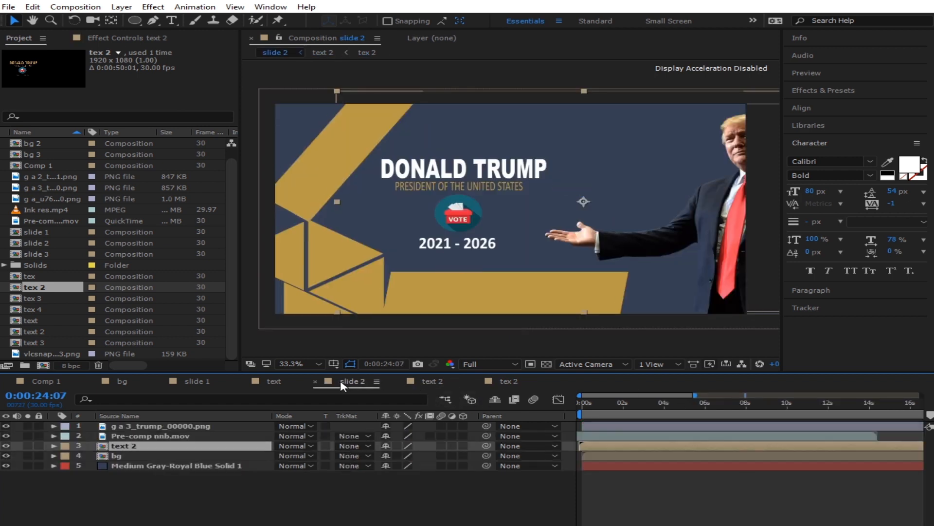
left_click(372, 485)
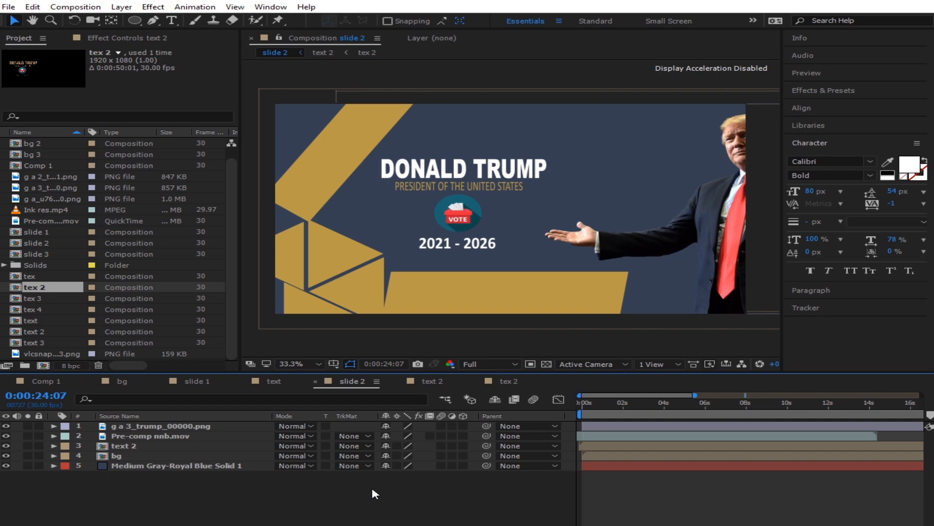
left_click(134, 461)
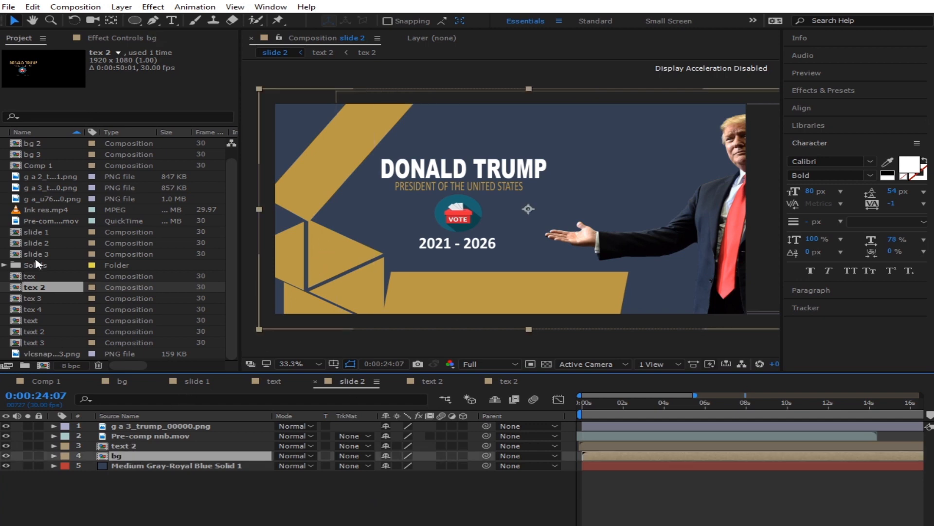
scroll(39, 161, "up", 1)
left_click(48, 156)
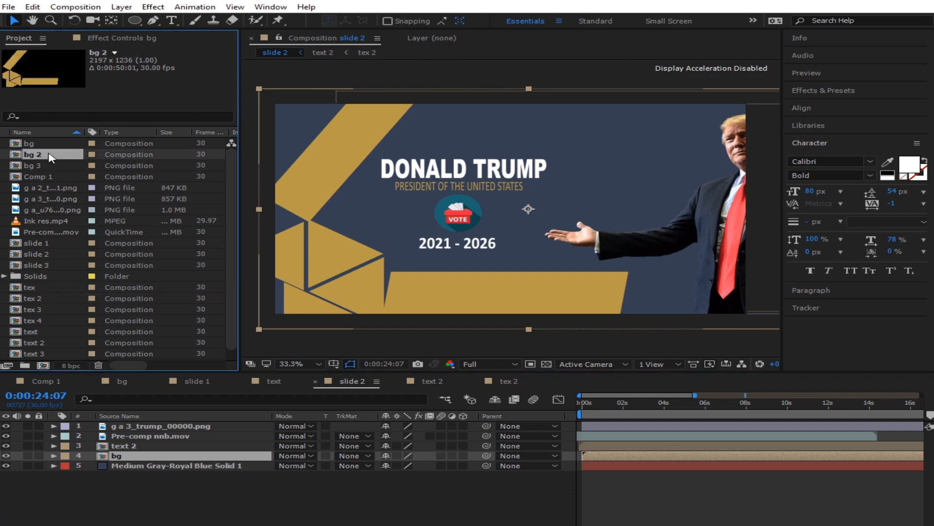
left_click_drag(41, 159, 141, 459)
Open bg 2 and change the fill colour of all six shape layers to BA8D47, keeping the original bg composition untouched
double_click(140, 459)
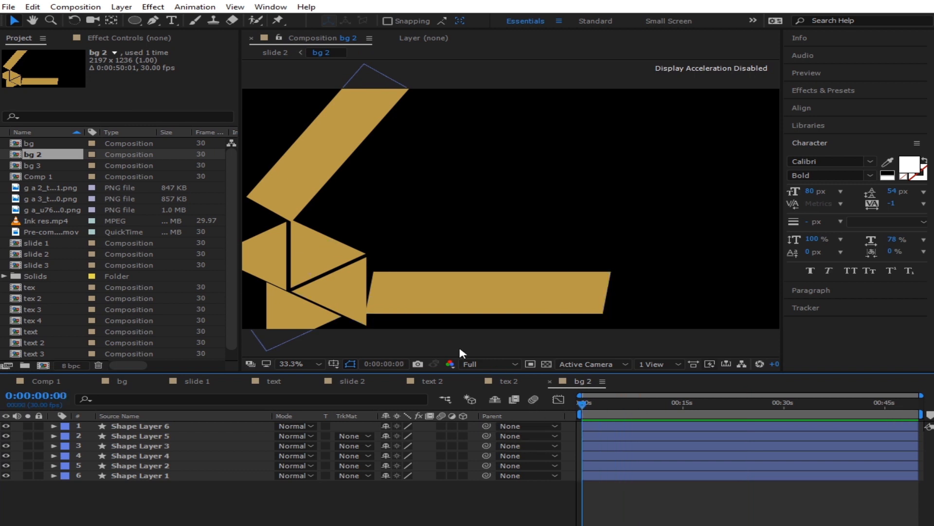
left_click_drag(130, 520, 105, 373)
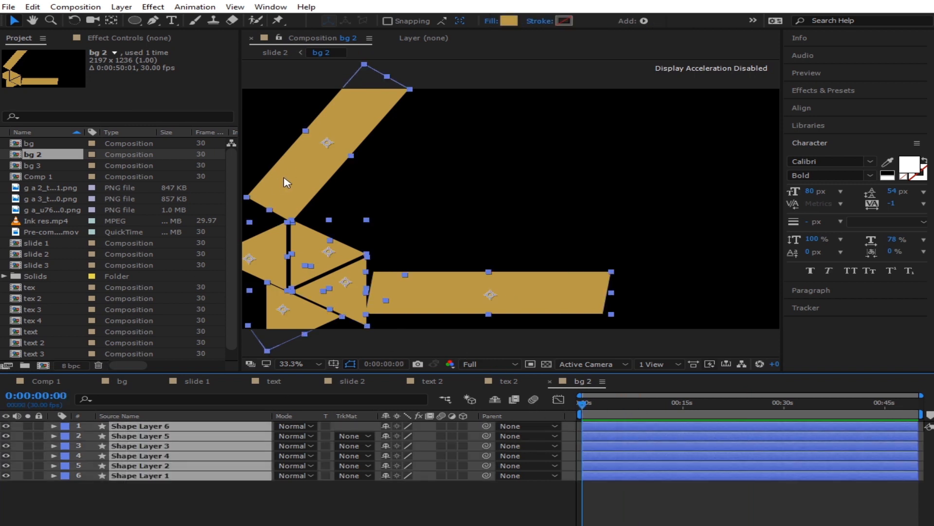
left_click(508, 22)
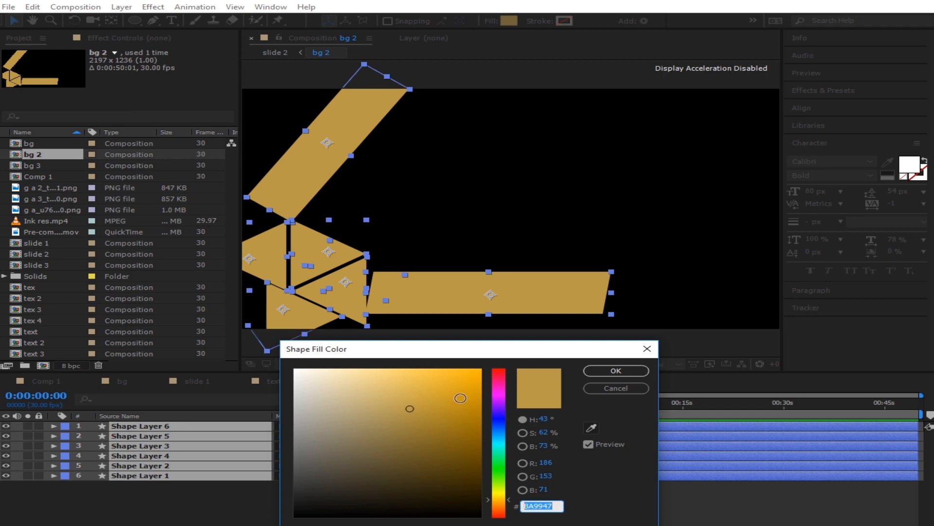
left_click(502, 446)
left_click_drag(502, 452, 502, 502)
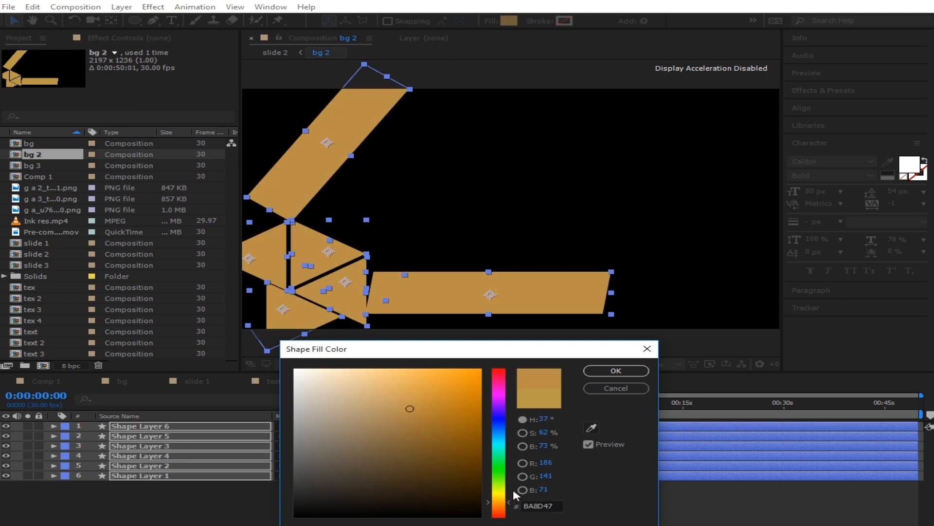
left_click(616, 371)
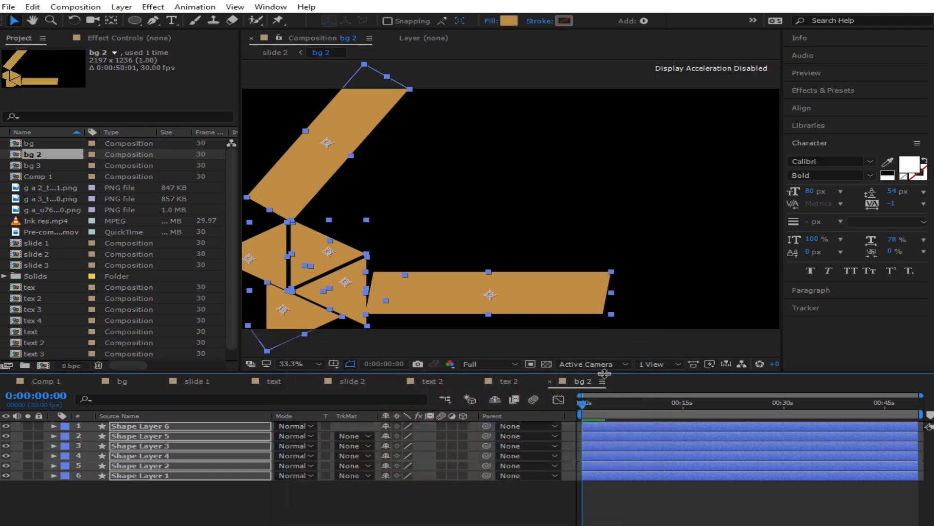
key("F2")
Return to slide 2 and scrub to 0:00:05:29 to check the recoloured background shapes
left_click(485, 381)
left_click(432, 385)
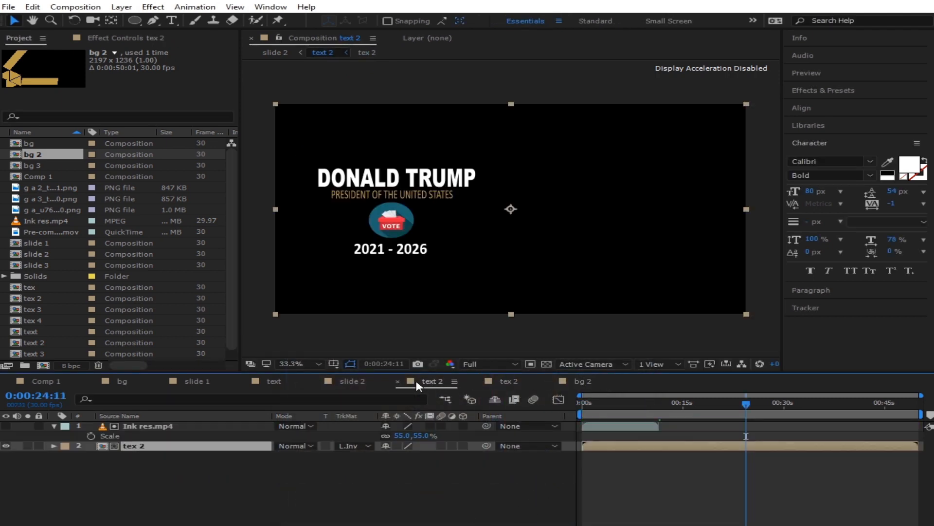
left_click(360, 380)
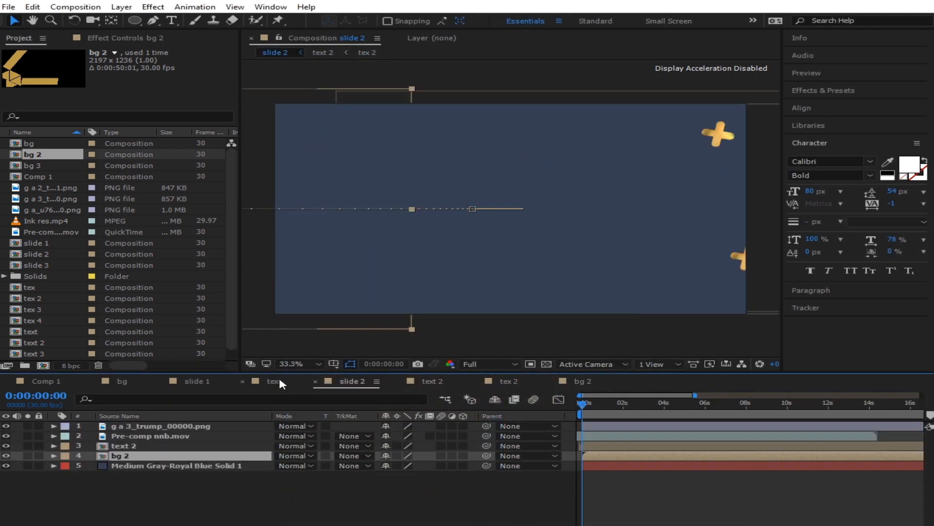
left_click_drag(641, 411, 707, 412)
scroll(550, 211, "down", 2)
scroll(551, 211, "up", 2)
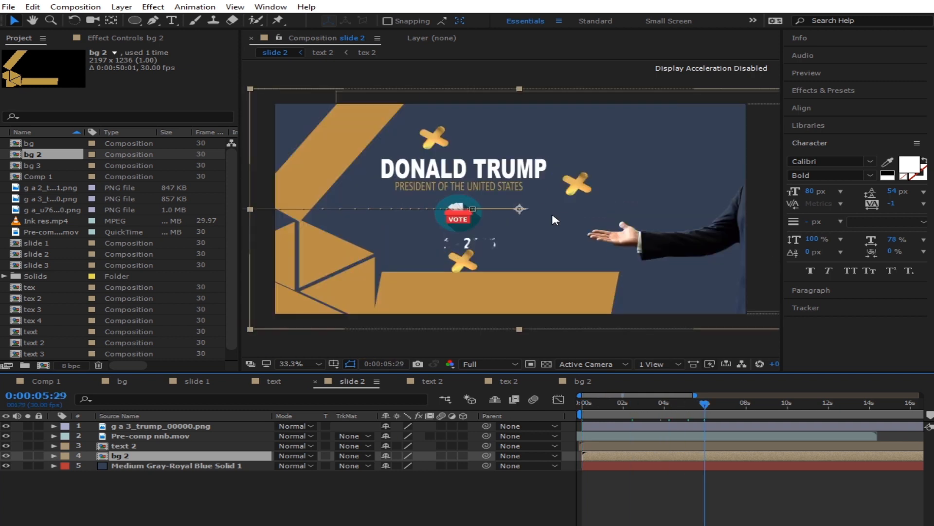
Recolour slide 2's background solid to the dark blue 322F3E through its solid settings
left_click(176, 466)
left_click(121, 7)
left_click(141, 29)
left_click(139, 362)
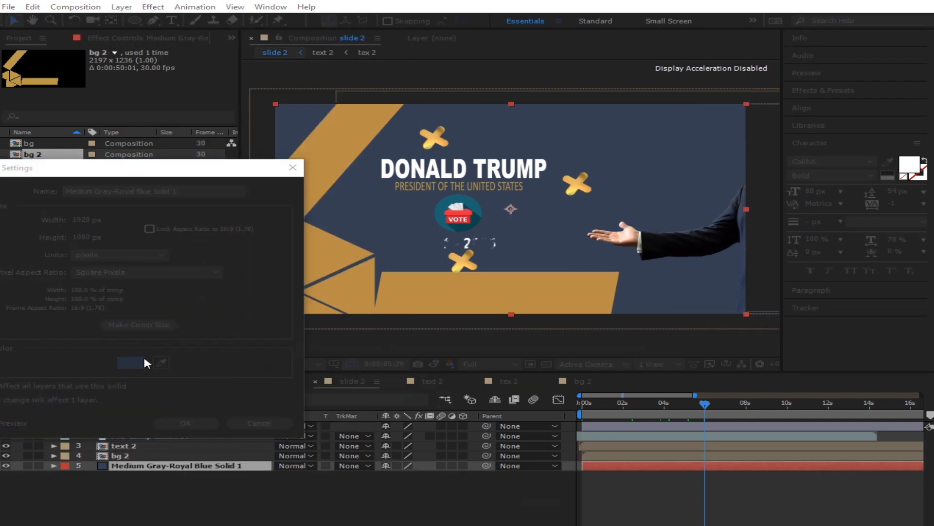
left_click_drag(505, 441, 501, 513)
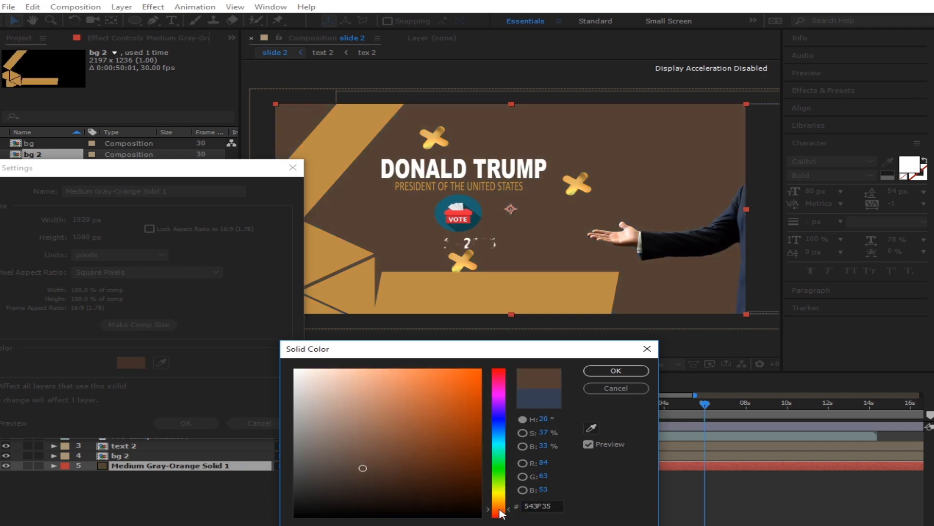
mouse_move(497, 389)
left_mouse_down()
mouse_move(501, 421)
mouse_move(498, 412)
left_mouse_up()
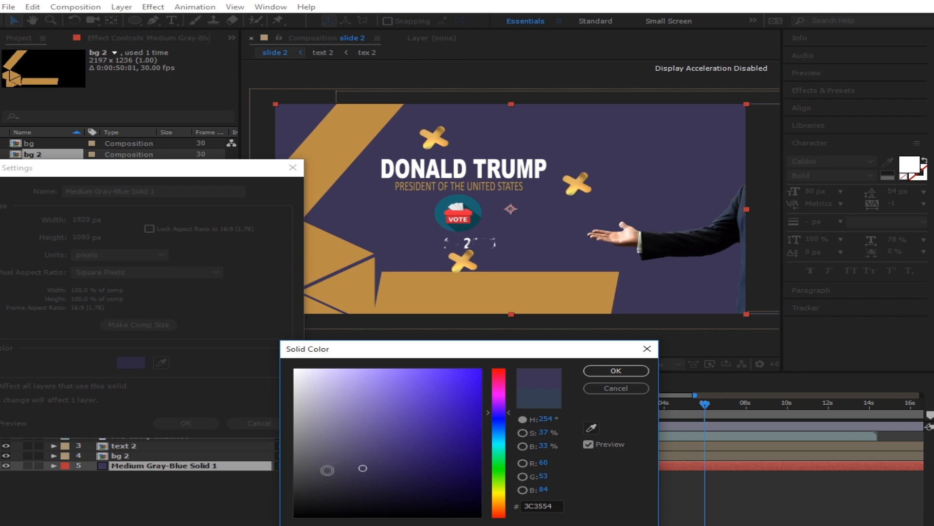
mouse_move(332, 477)
left_mouse_down()
mouse_move(346, 471)
mouse_move(335, 487)
left_mouse_up()
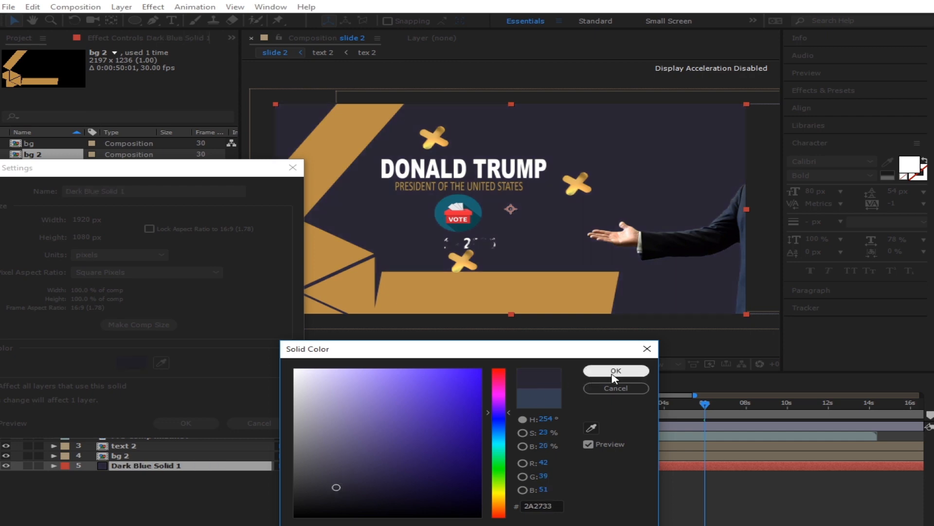
left_click_drag(337, 458, 340, 482)
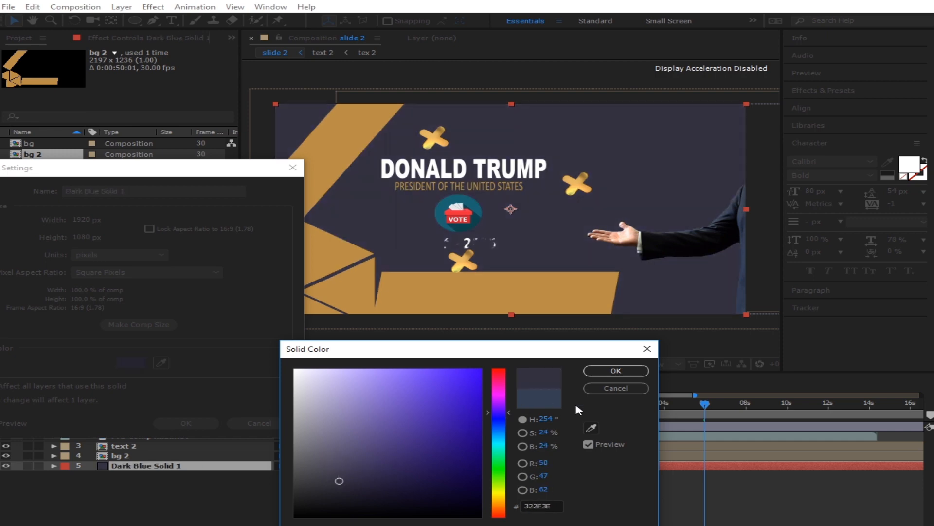
left_click(606, 372)
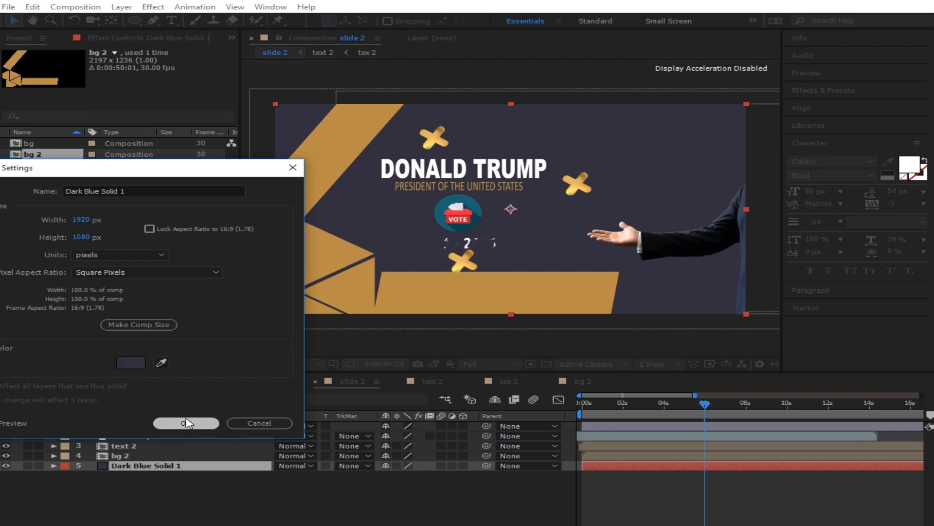
left_click(187, 422)
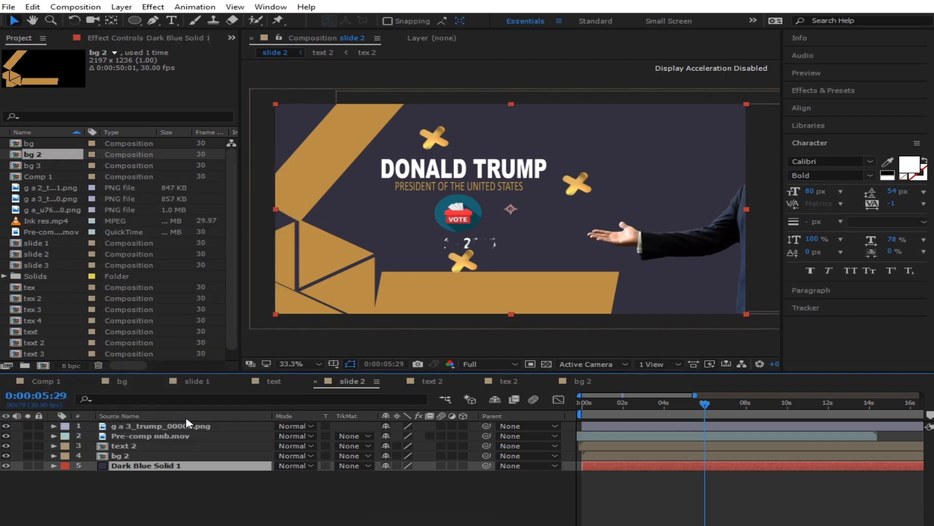
Set the anchor point of slide 2's portrait layer to 1299, 540 so the figure sits fully inside the frame
left_click(155, 429)
key("a")
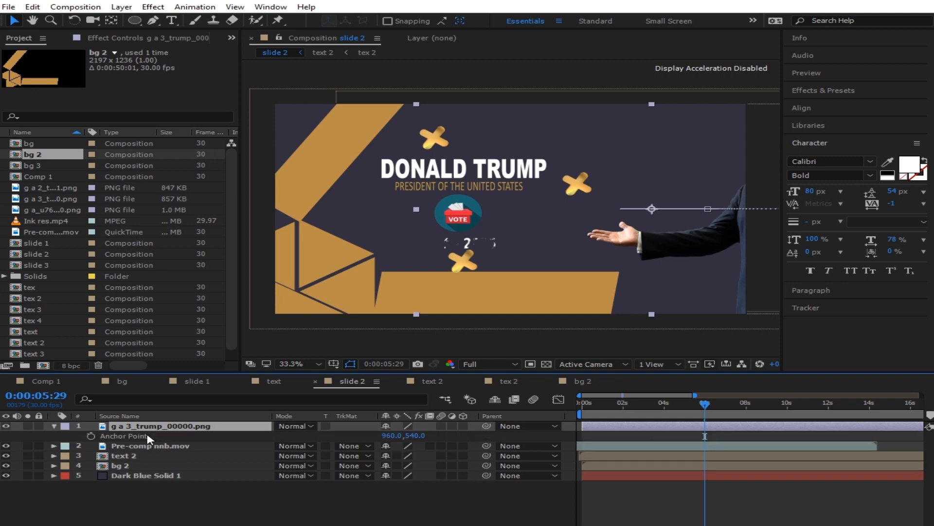
left_click_drag(392, 435, 638, 438)
left_click_drag(705, 405, 661, 412)
Lower the preview resolution to Quarter, play slide 2 from the start and scrub to 0:00:10:08
key("Home")
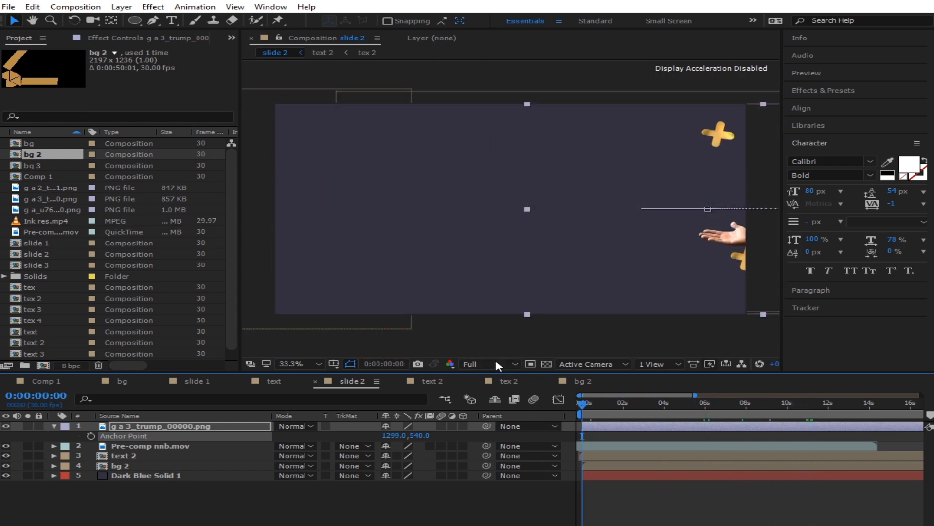
left_click(489, 366)
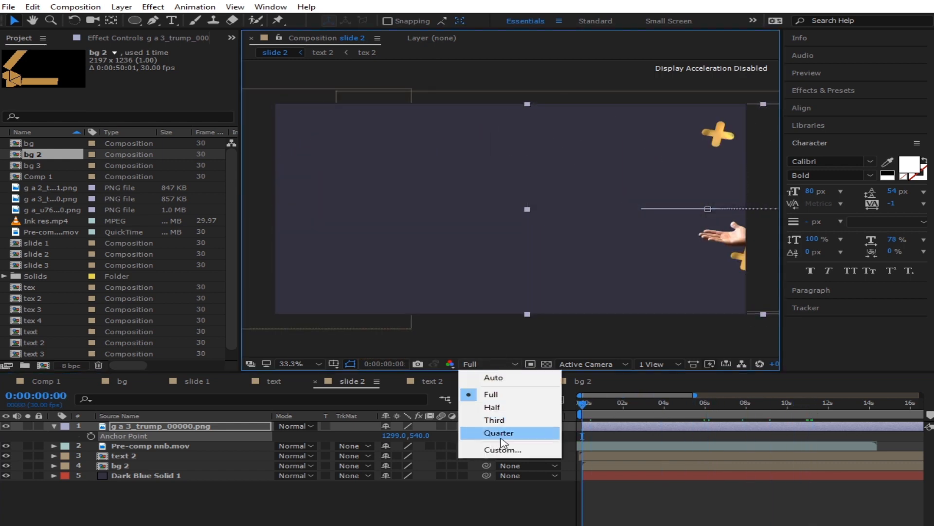
left_click(502, 436)
left_click(502, 510)
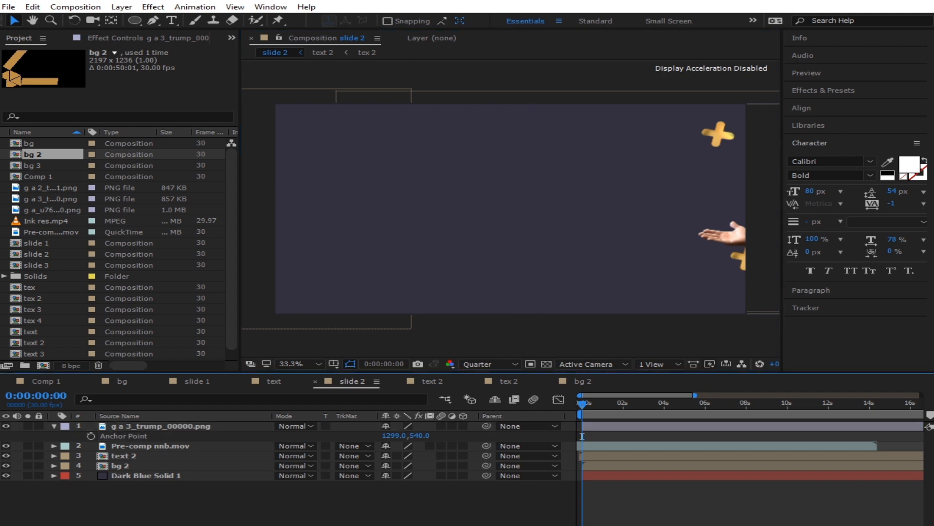
key("space")
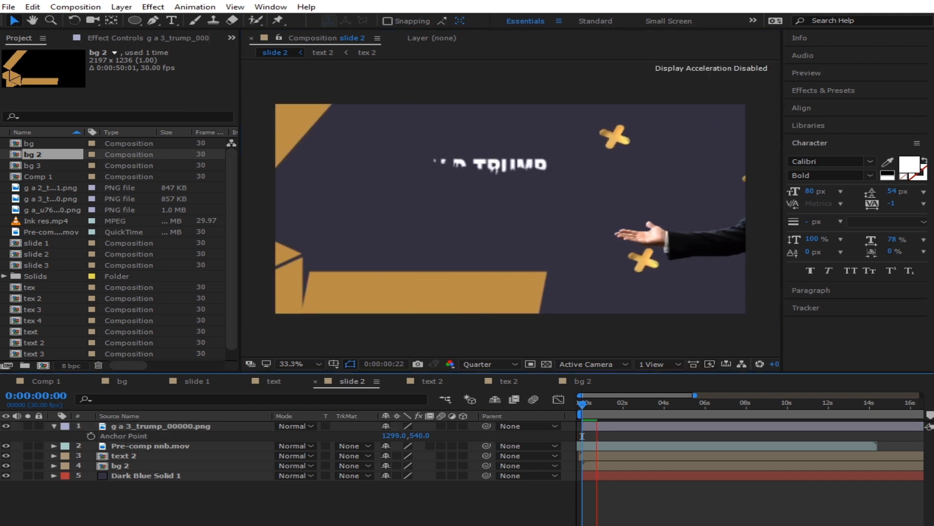
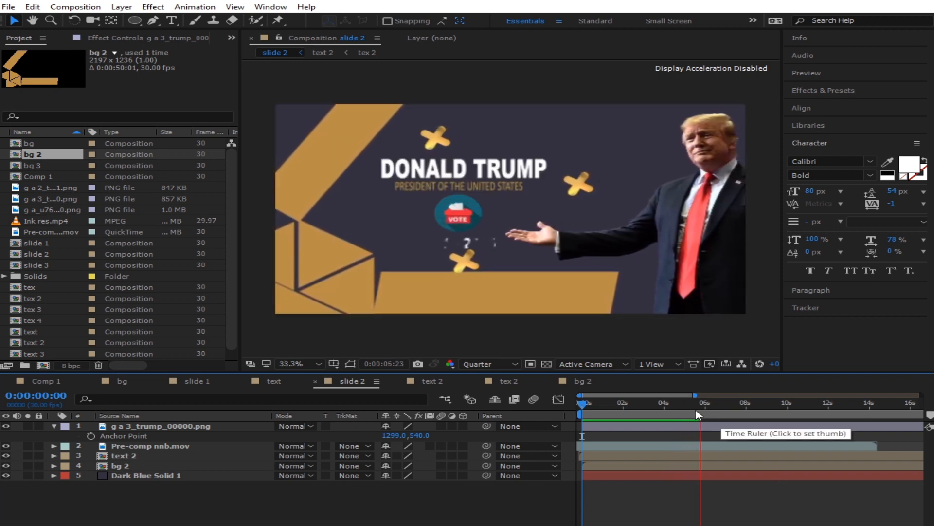
left_click(727, 415)
left_click_drag(737, 415, 795, 415)
Restore the preview resolution to Full and scrub slide 2 back to 0:00:03:14 to check the animation
left_click(485, 364)
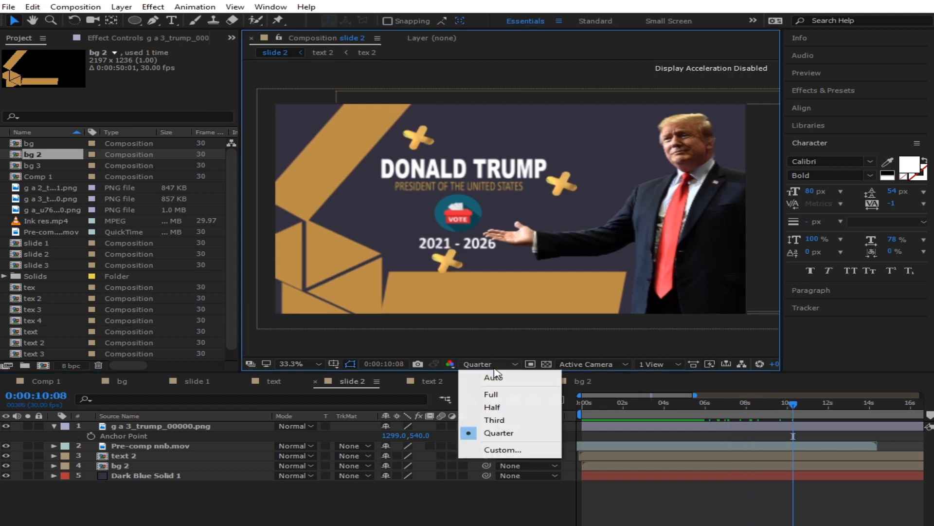
left_click(511, 390)
scroll(505, 214, "down", 2)
scroll(505, 214, "up", 2)
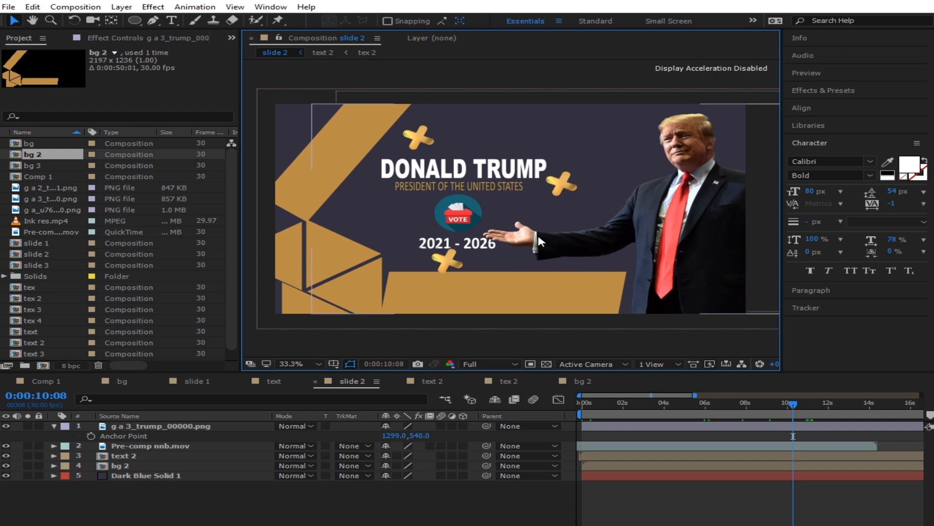
left_click_drag(793, 404, 655, 417)
key("space")
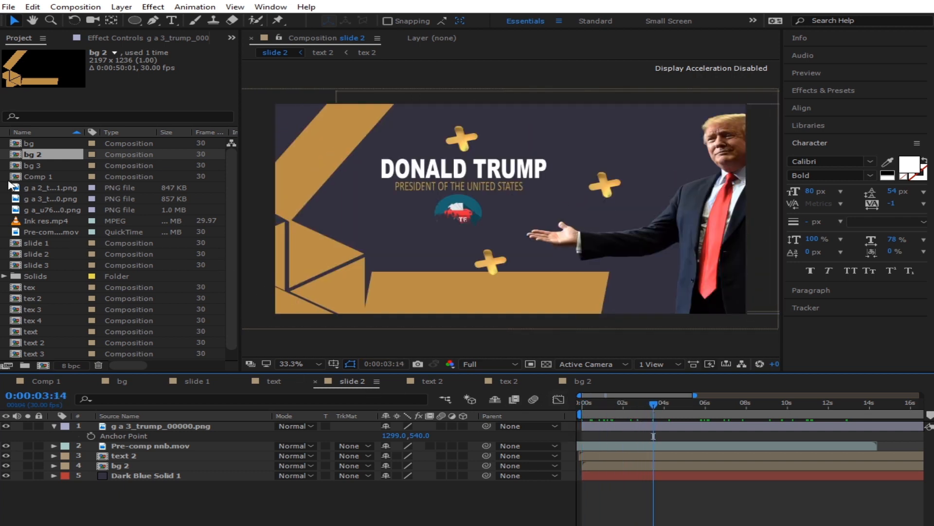
Open slide 3 and replace the source of its portrait layer with g a 2_tytyt_00001.png
double_click(60, 265)
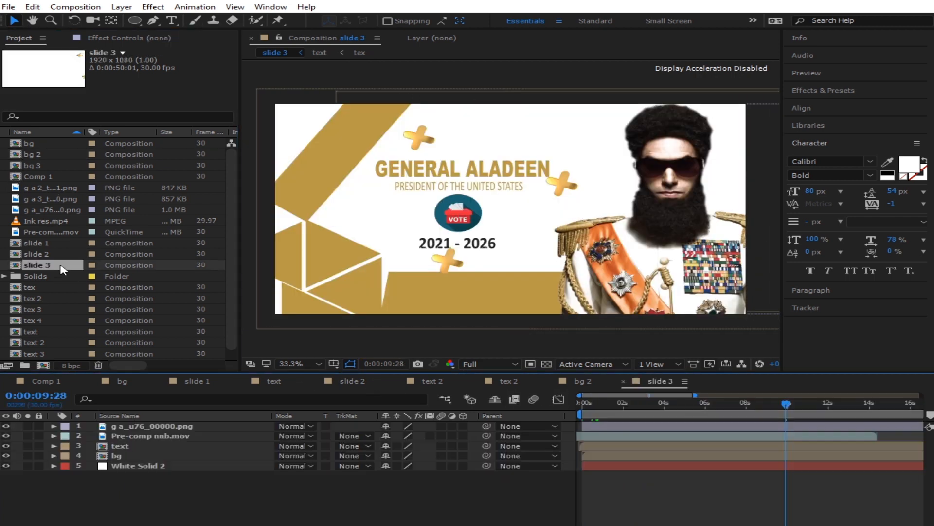
left_click(148, 427)
left_click(57, 190)
left_click(48, 199)
left_click(55, 191)
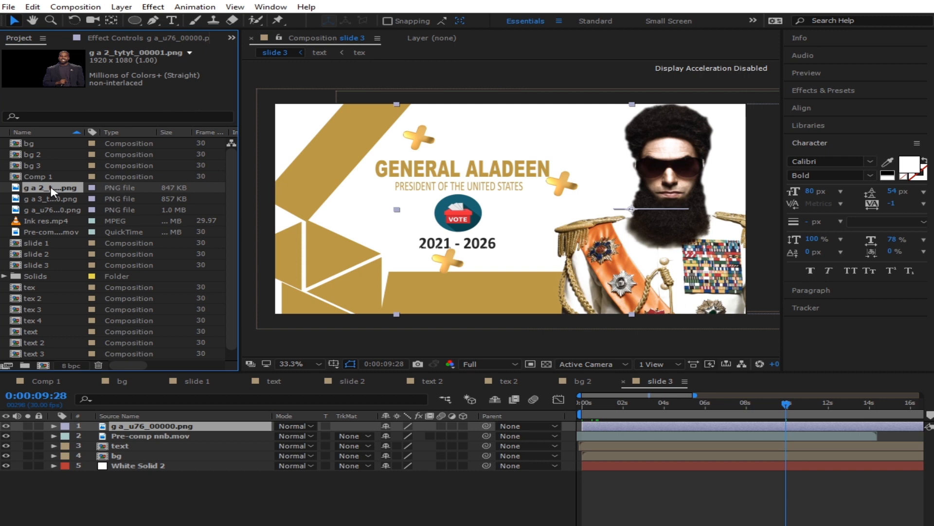
left_click_drag(63, 191, 171, 430)
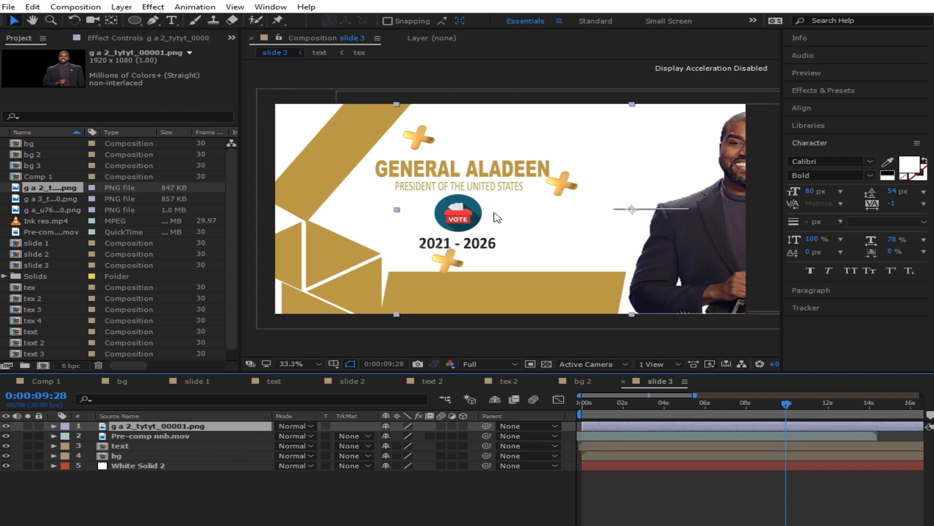
Set the anchor point of slide 3's portrait layer to 1180, 540 and check its framing at 0:00:09:18
left_click(181, 437)
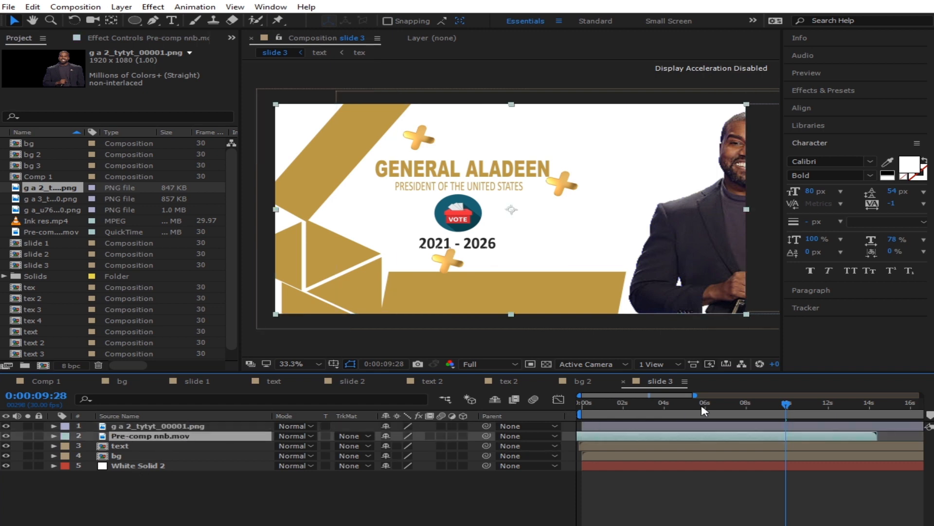
left_click(828, 404)
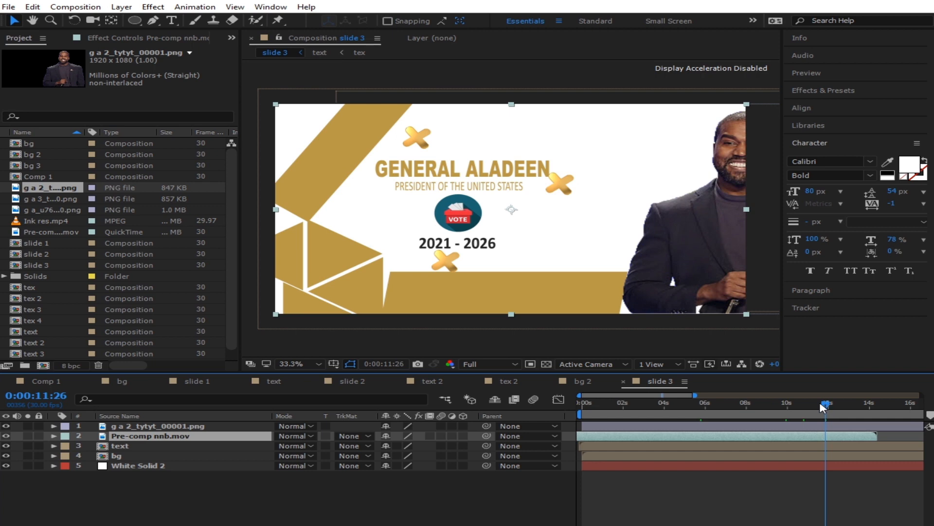
left_click(702, 426)
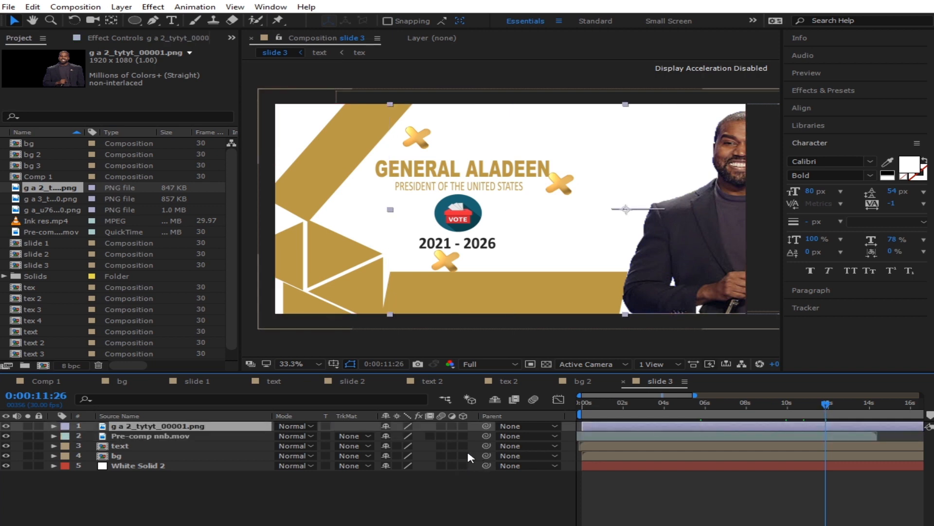
key("a")
left_click_drag(388, 436, 540, 427)
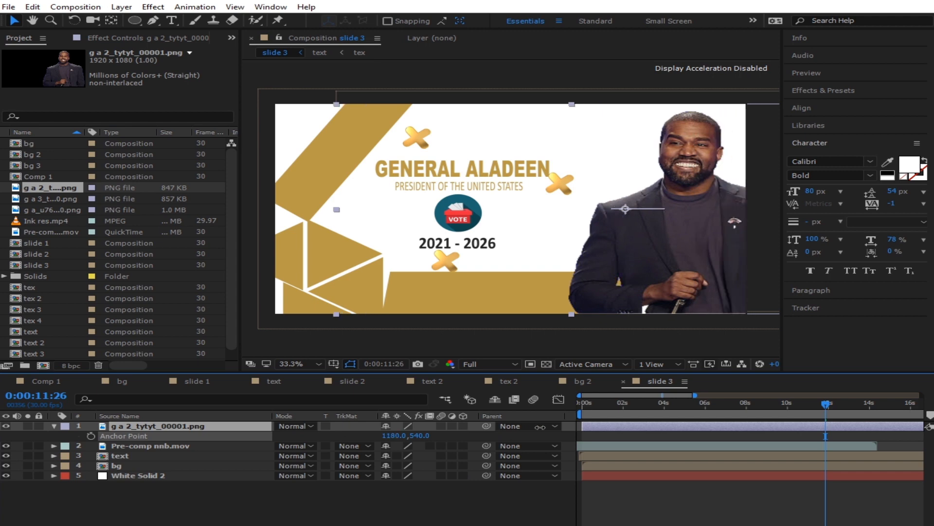
left_click_drag(750, 405, 780, 416)
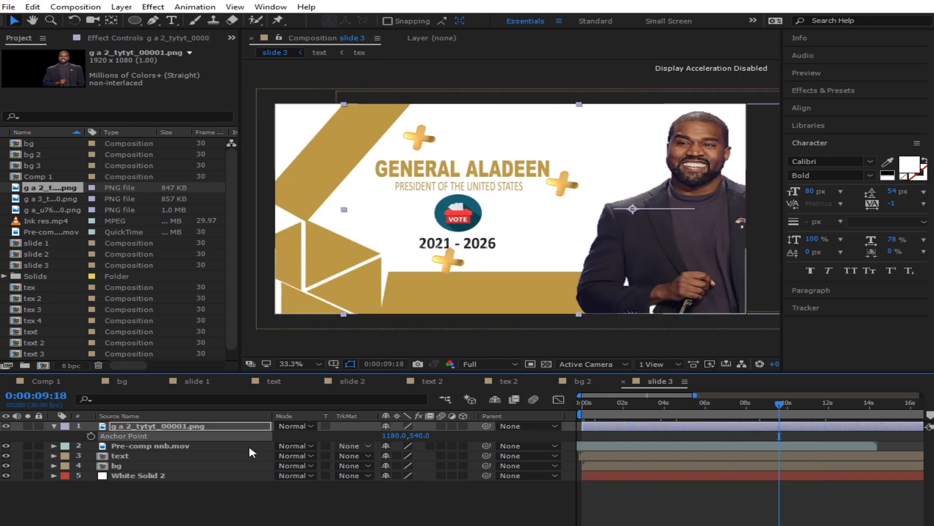
left_click(141, 460)
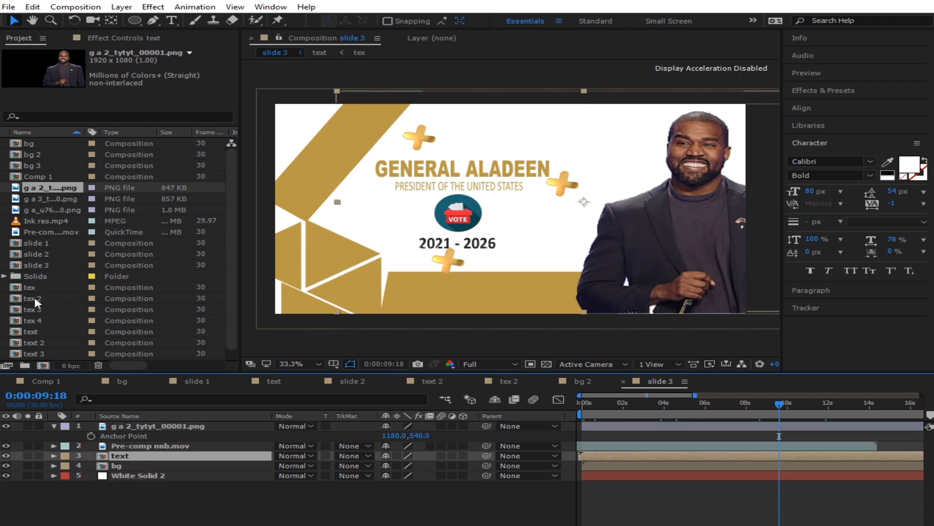
left_click(47, 311)
left_click_drag(43, 315, 129, 460)
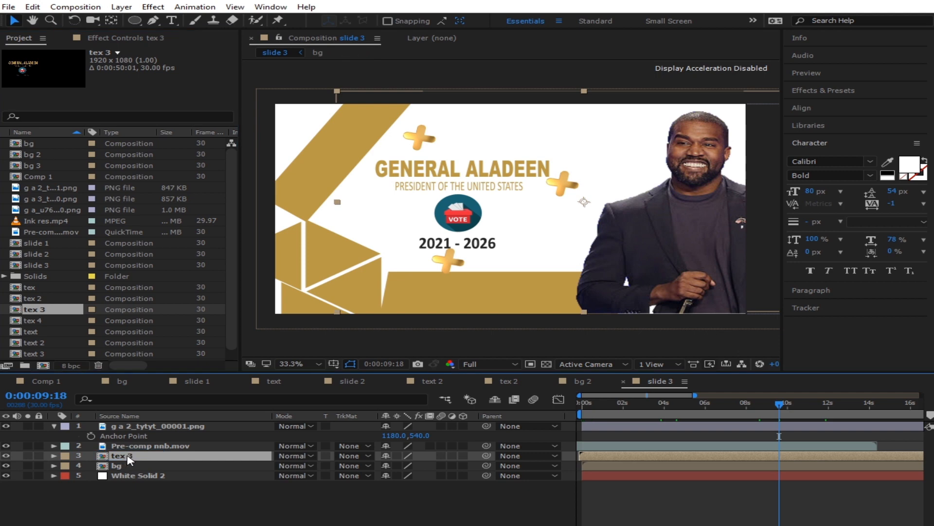
key("ctrl+z")
Replace slide 3's text layer with the text 3 composition, and inside text 3 swap the tex layer for tex 3
left_click(43, 355)
left_click_drag(41, 357, 141, 458)
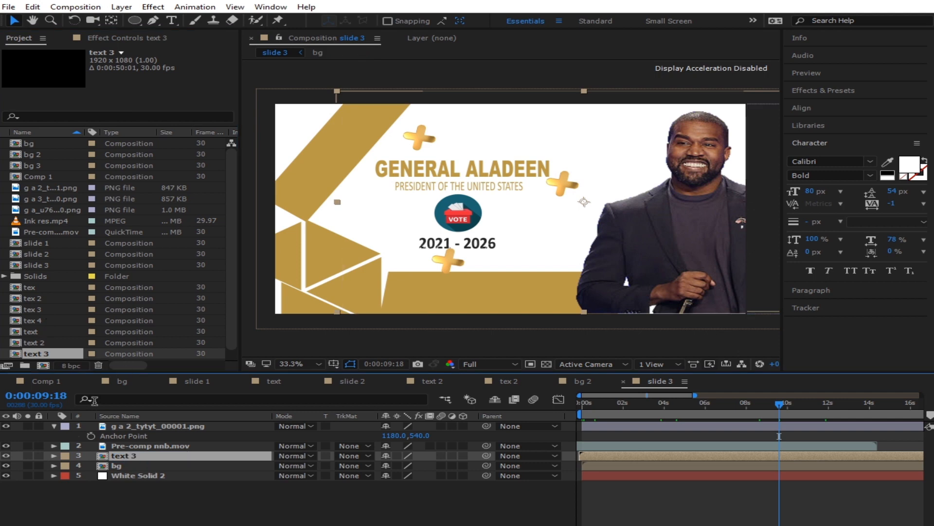
double_click(125, 456)
left_click(130, 447)
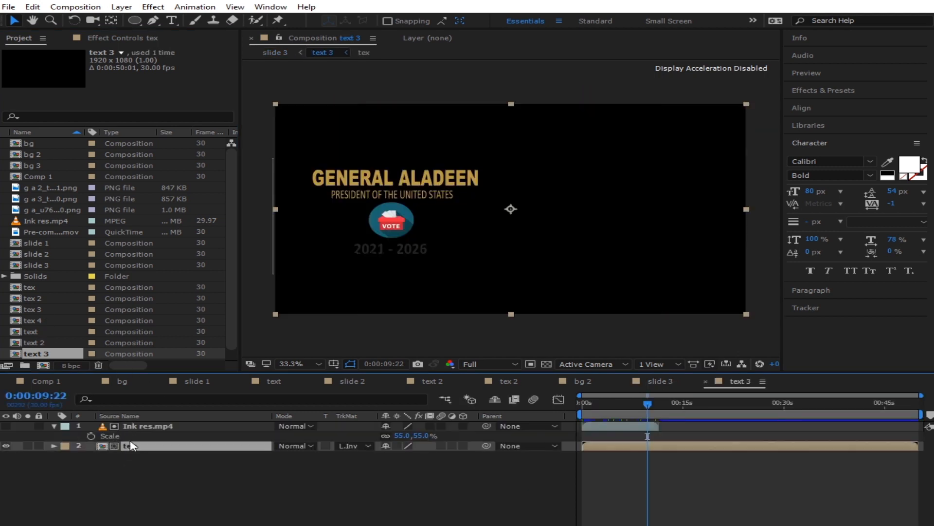
left_click_drag(33, 312, 145, 450)
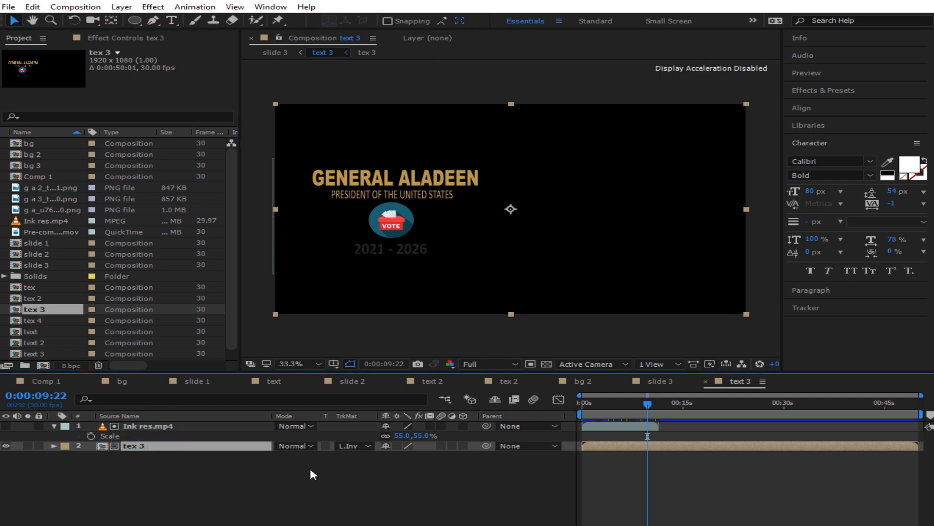
Open the tex 3 composition and replace its GENERAL ALADEEN title with KANYE WEST, indented with leading spaces
double_click(167, 447)
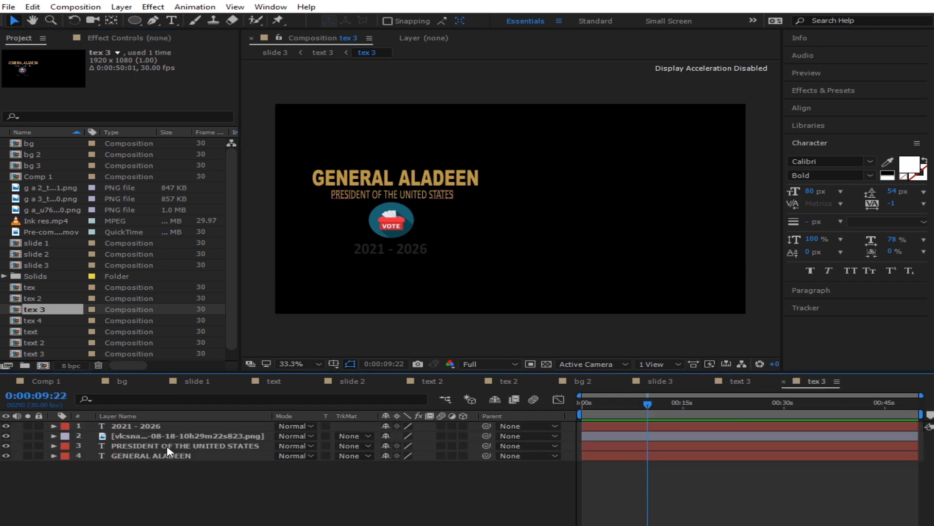
left_click(460, 189)
double_click(473, 178)
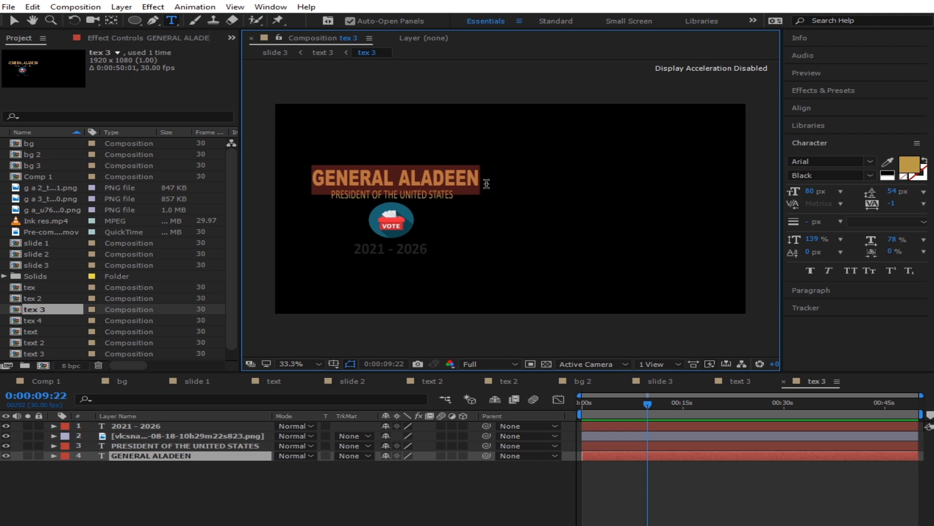
type("KA")
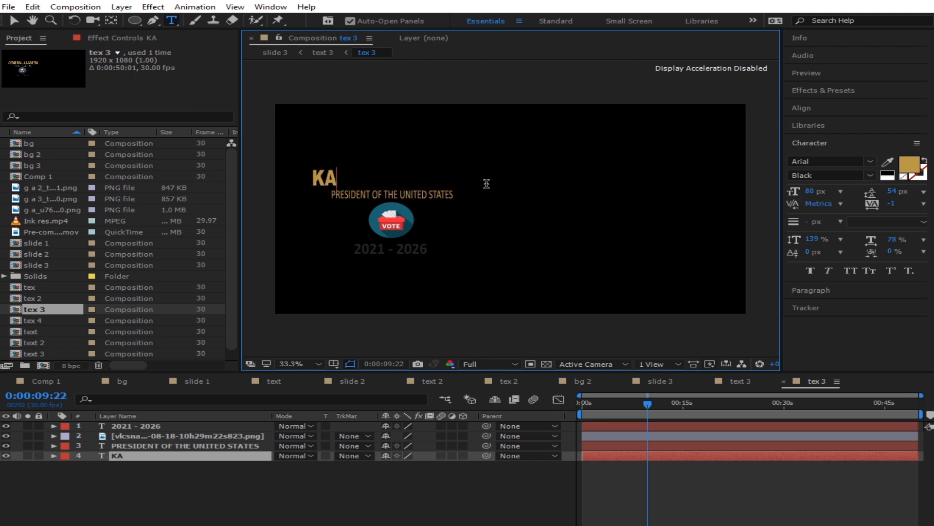
type("NYE")
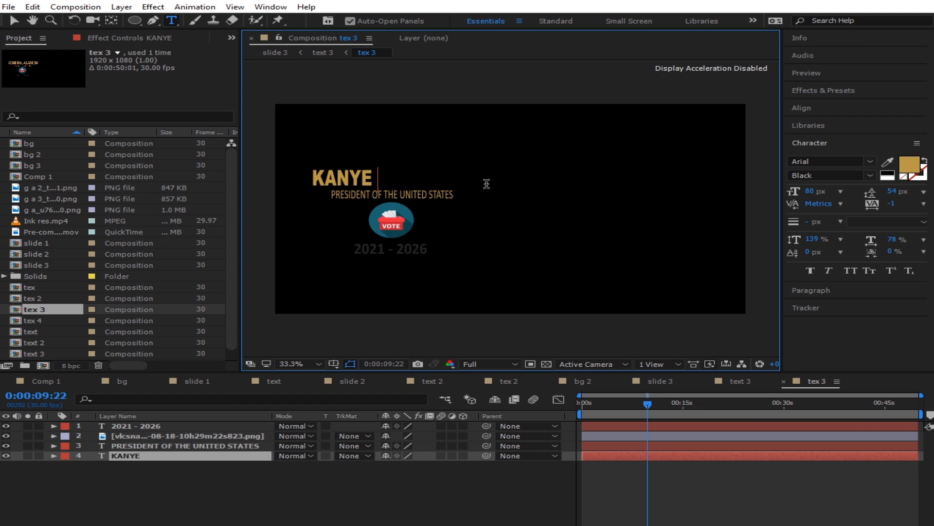
type(" WEST")
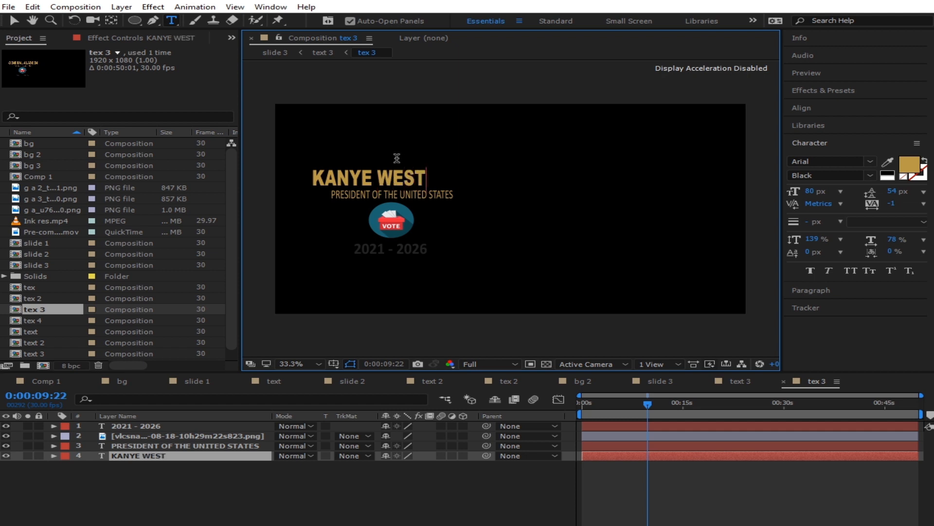
key("Home")
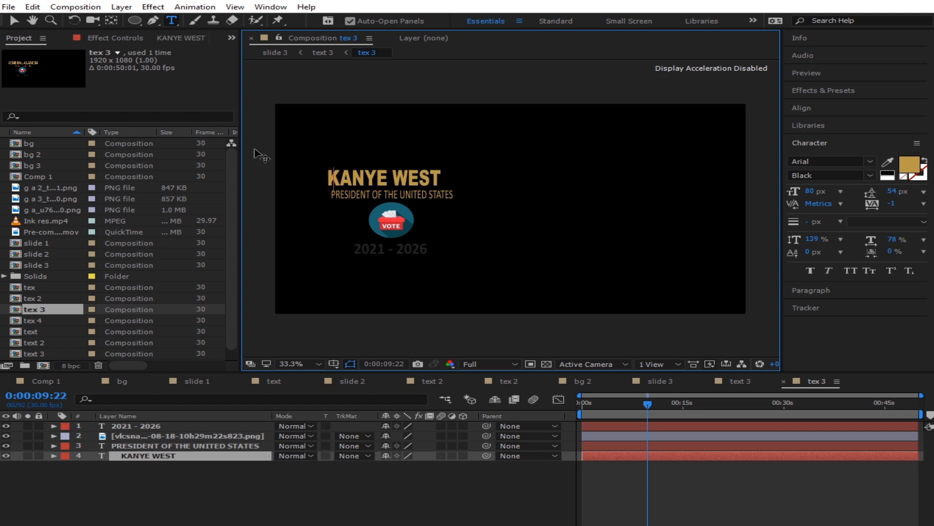
Scale the KANYE WEST title to 136% and reposition it centred above the subtitle
left_click(13, 22)
key("s")
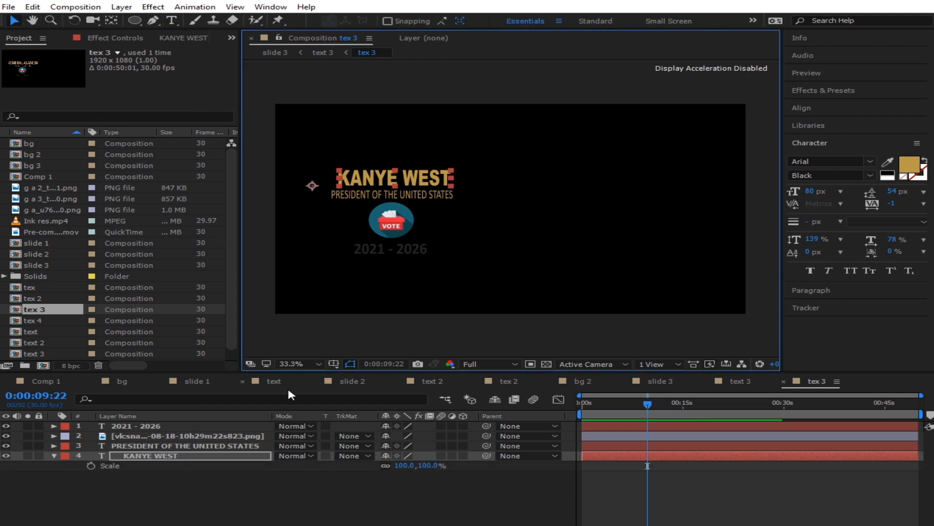
left_click_drag(429, 467, 437, 467)
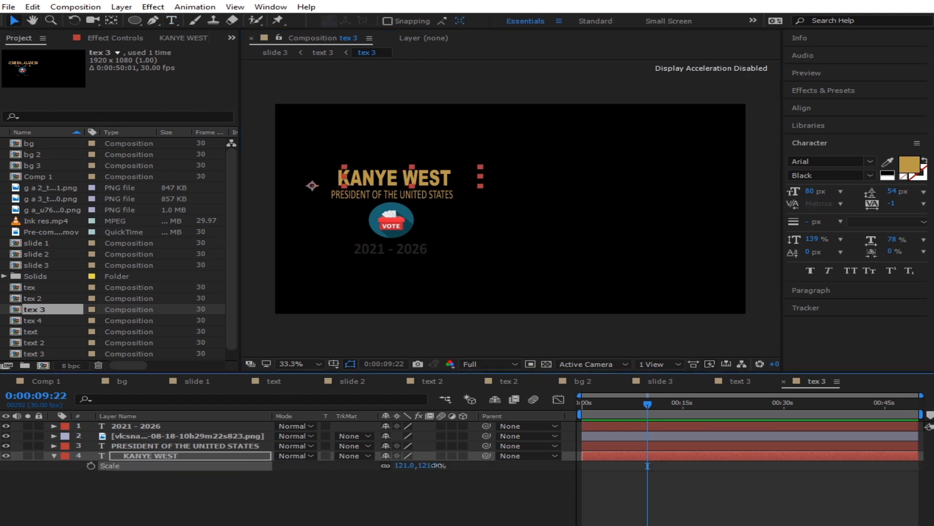
left_click_drag(467, 180, 447, 181)
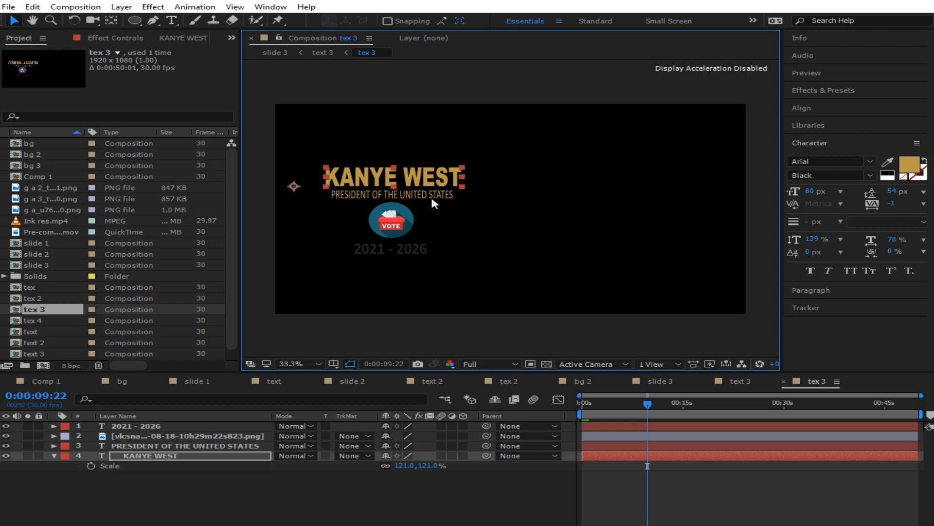
left_click_drag(432, 466, 439, 467)
left_click_drag(443, 170, 435, 176)
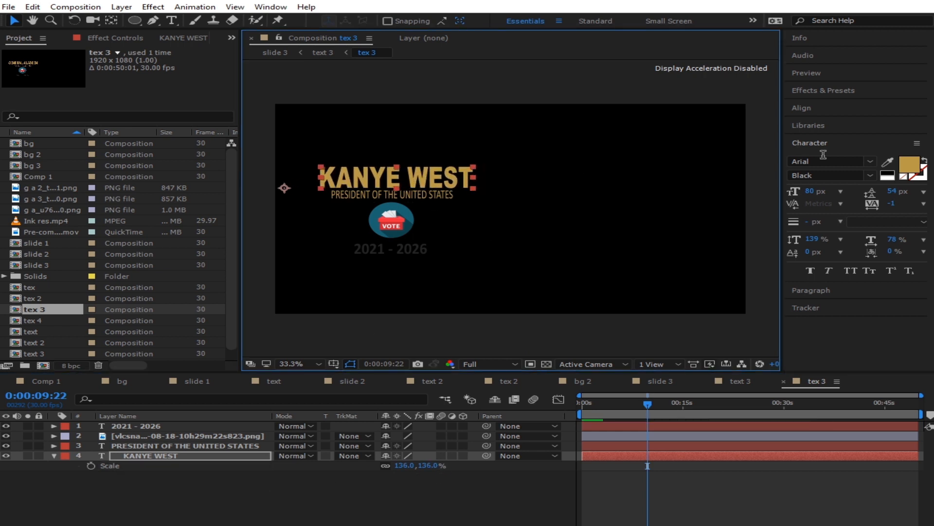
Set the fill colour of the KANYE WEST title and the 2021 - 2026 line to white
left_click(891, 168)
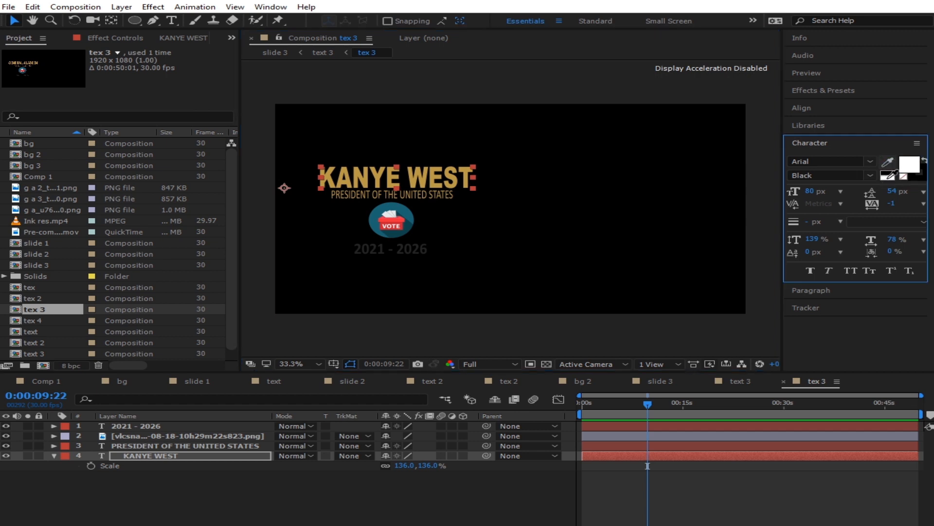
left_click(888, 178)
left_click(394, 515)
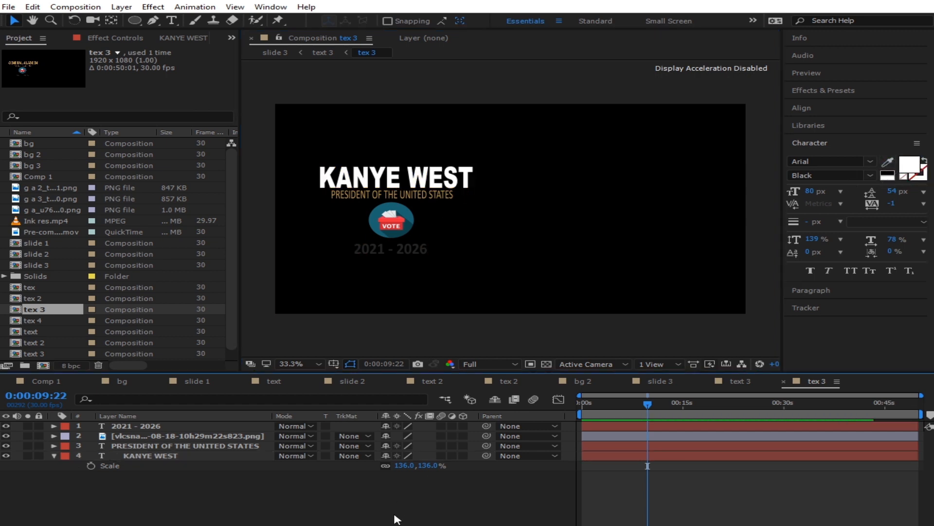
left_click(400, 250)
left_click(887, 162)
left_click(888, 178)
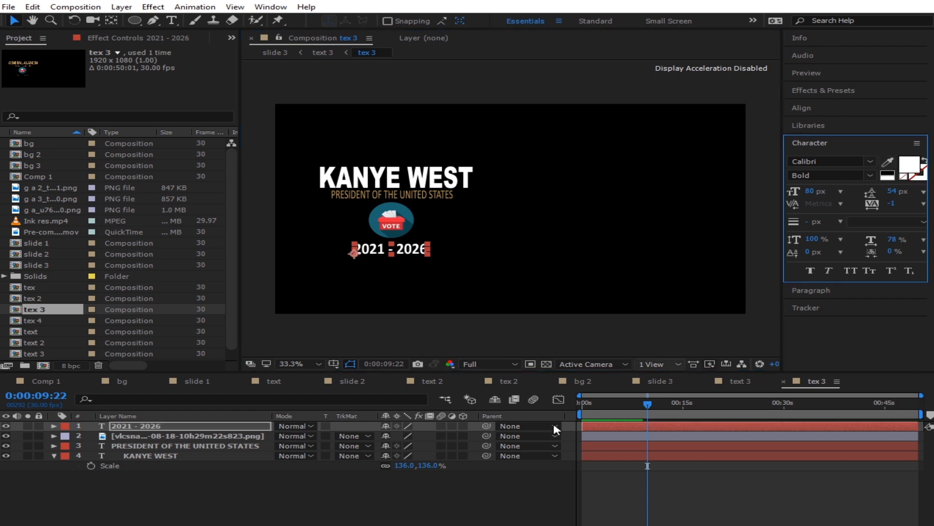
left_click(463, 493)
Return through text 3 to the slide 3 composition and check the updated text there
left_click(717, 384)
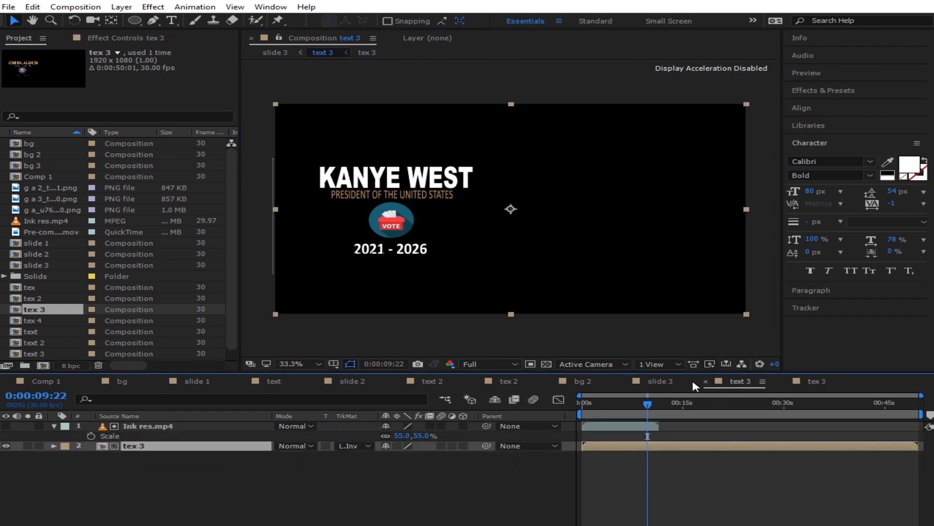
left_click(663, 381)
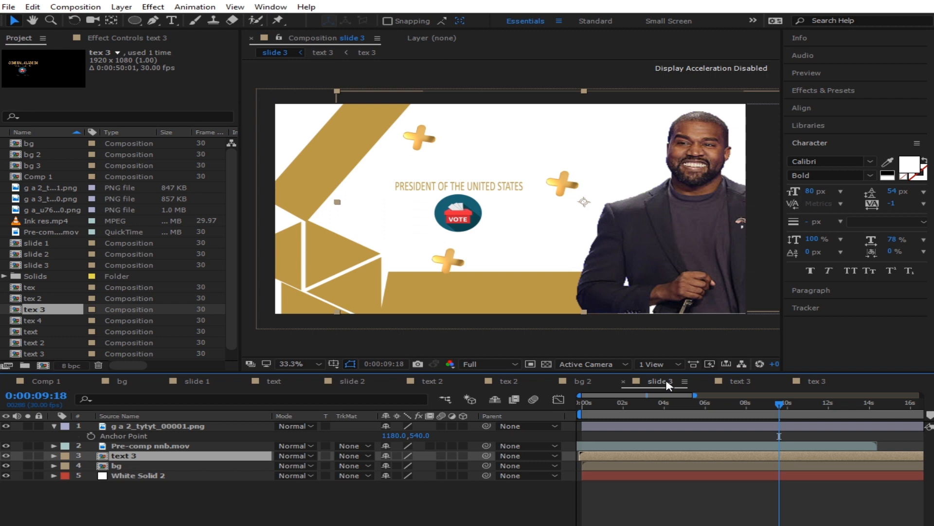
left_click(498, 499)
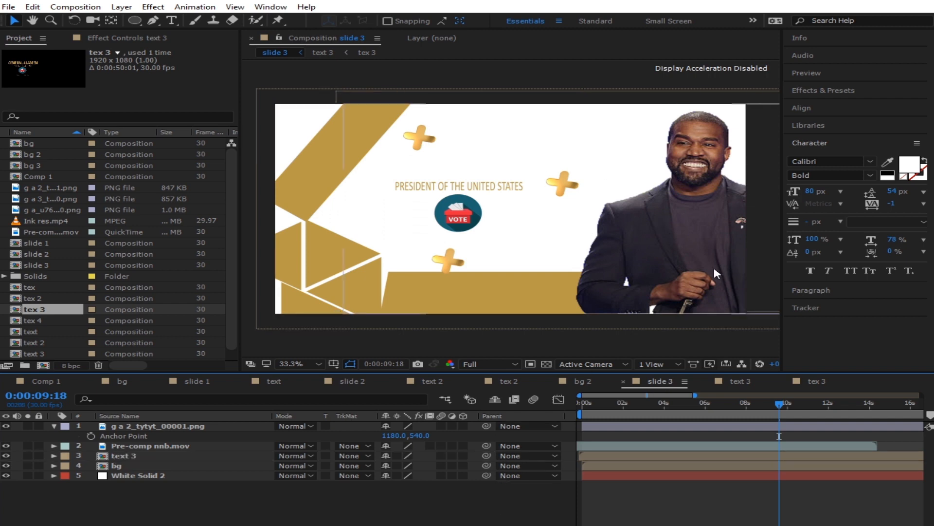
Try to recolour slide 3's White Solid 2 through the text fill colour, sampling the portrait's dark shirt
left_click(134, 477)
left_click(913, 163)
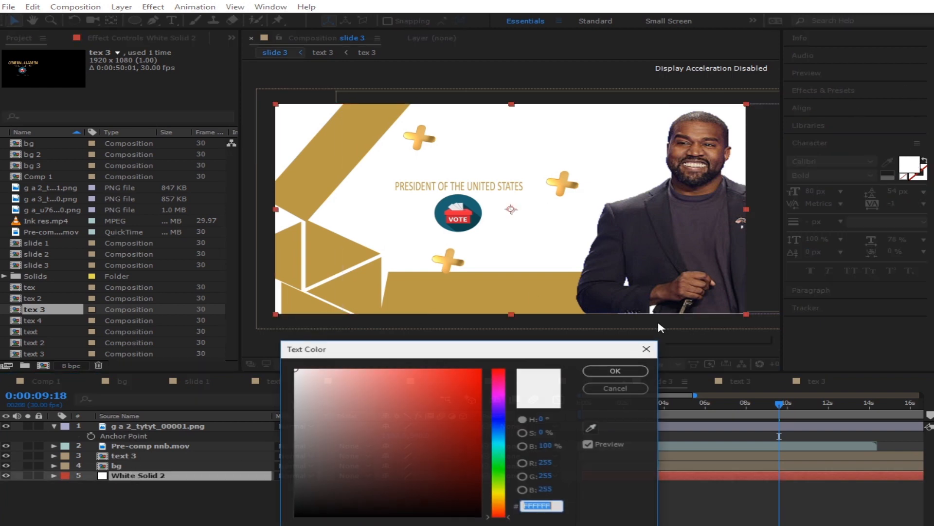
left_click(309, 474)
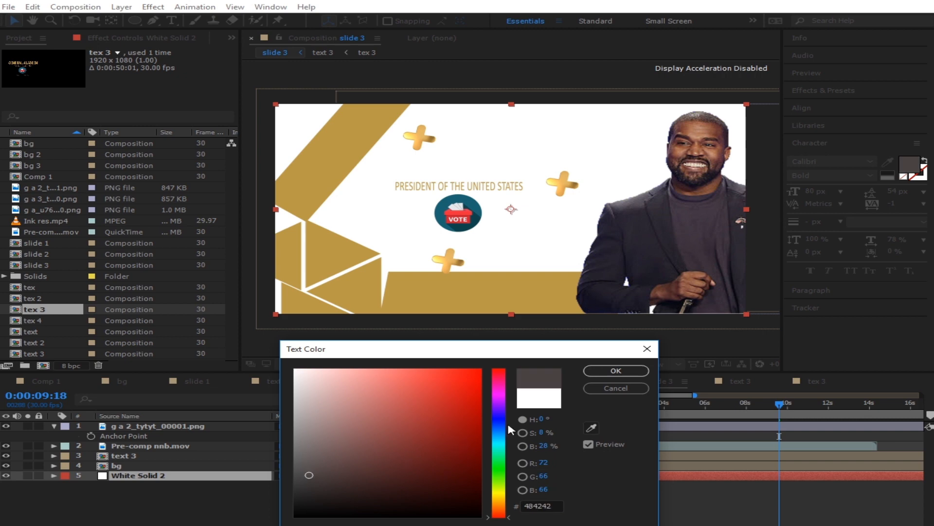
left_click(593, 428)
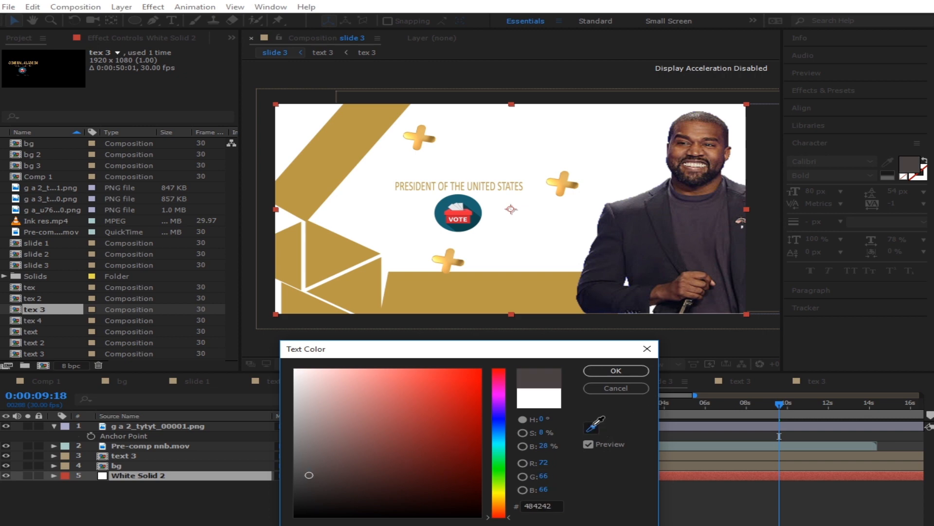
left_click(702, 229)
left_click(611, 372)
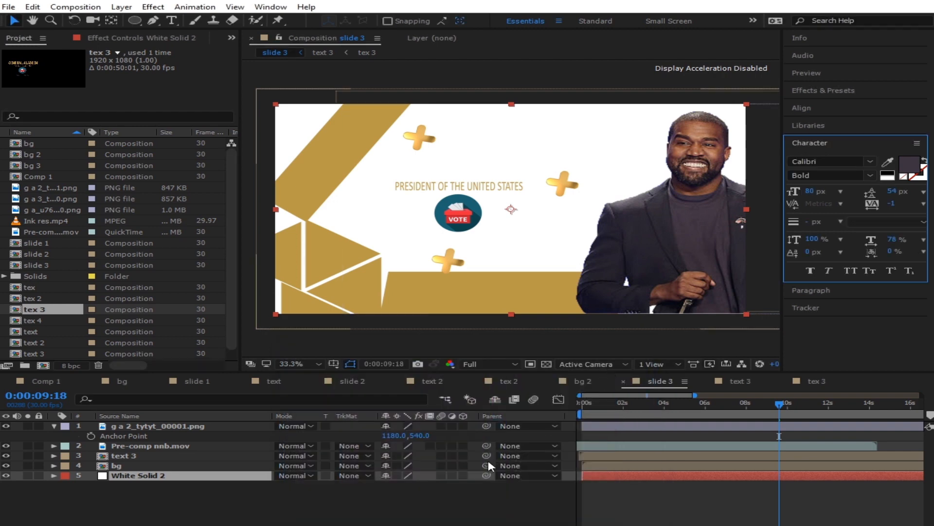
At 0:00:04:16, recolour slide 3's background solid as a new solid with the dark purple sampled from the portrait's shirt
left_click(688, 438)
left_click(676, 405)
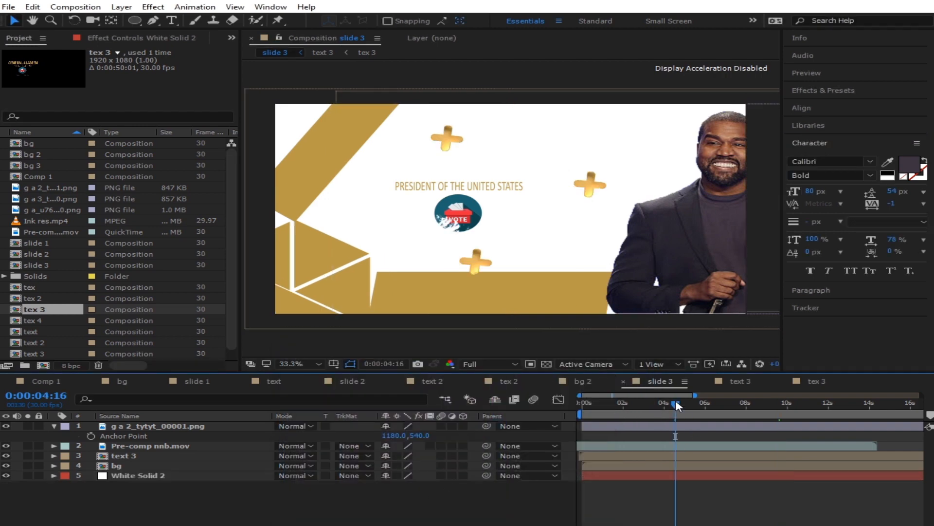
left_click(155, 477)
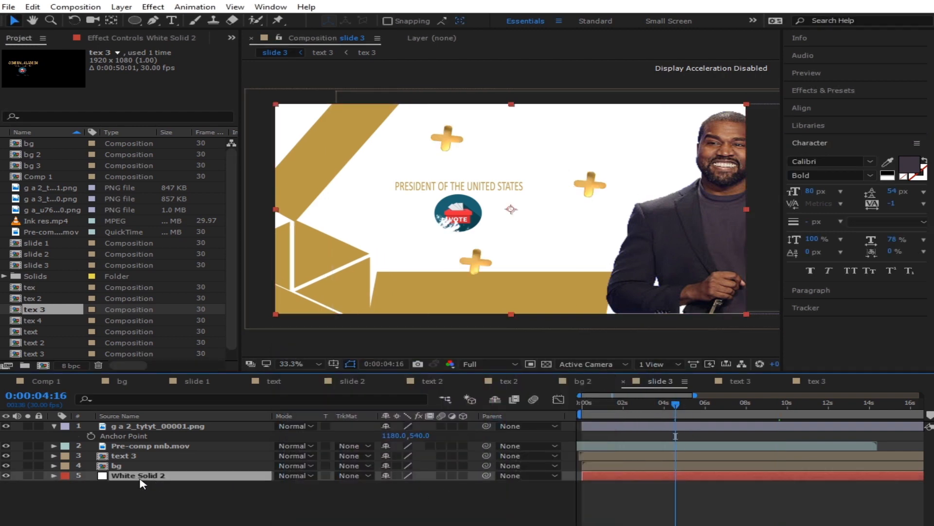
left_click(122, 6)
left_click(146, 32)
left_click(161, 362)
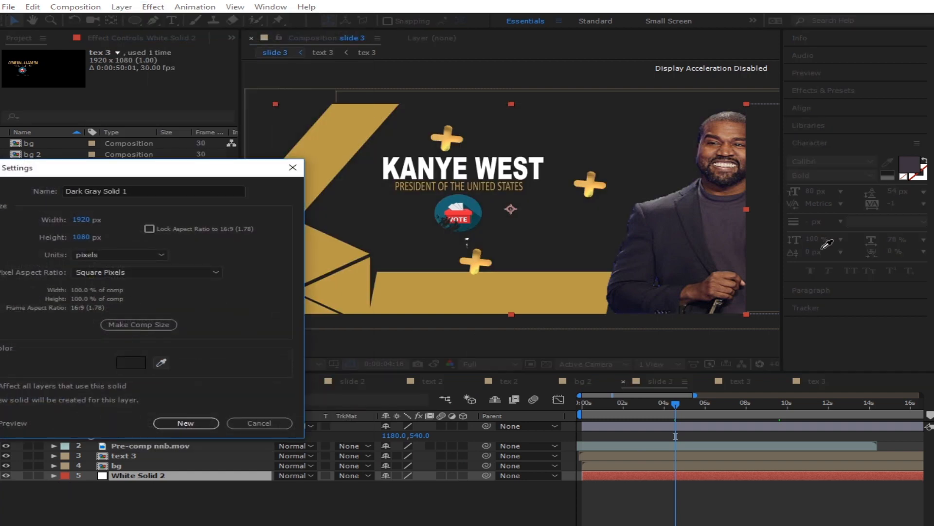
left_click(727, 224)
left_click(188, 422)
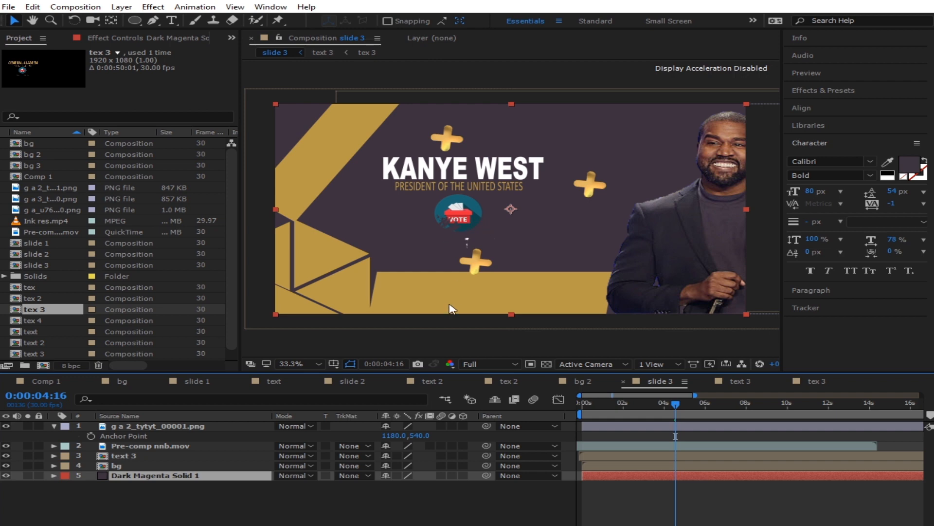
Replace slide 3's bg layer with the bg 3 composition
left_click(123, 466)
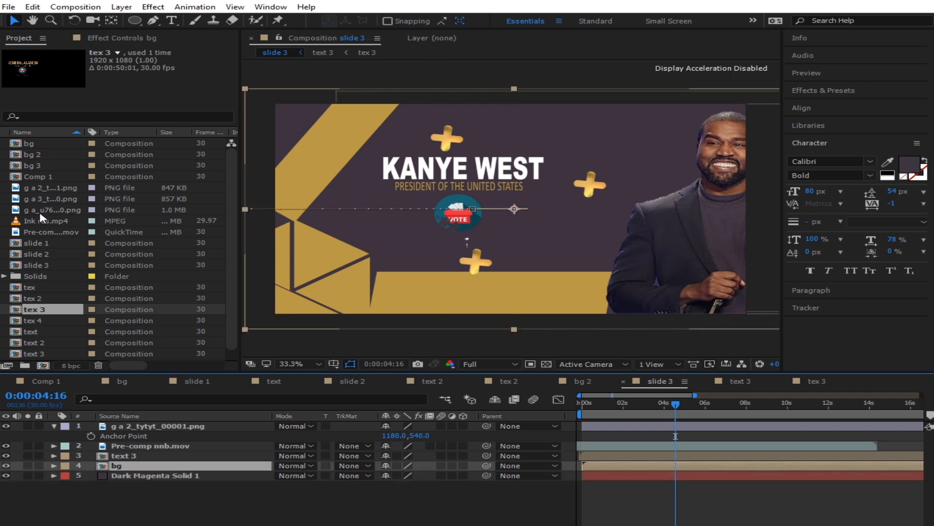
left_click(34, 165)
left_click_drag(43, 170, 142, 468)
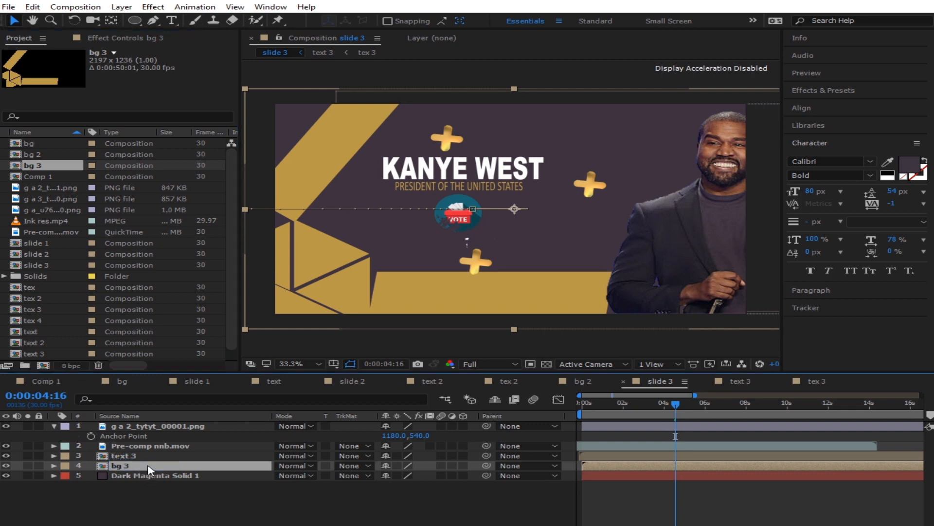
Open bg 3 and set the fill of all six shape layers to golden yellow D5A42A
double_click(144, 466)
key("ctrl+a")
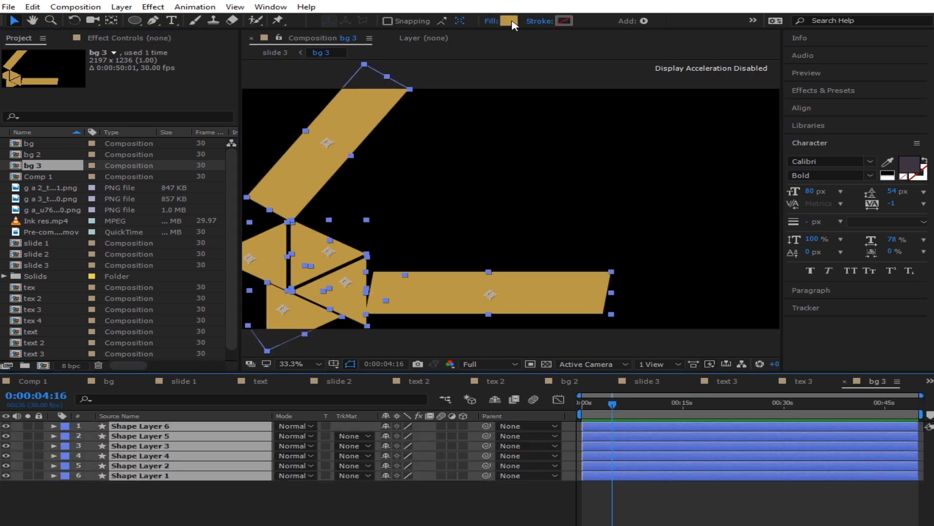
left_click(509, 20)
left_click(446, 396)
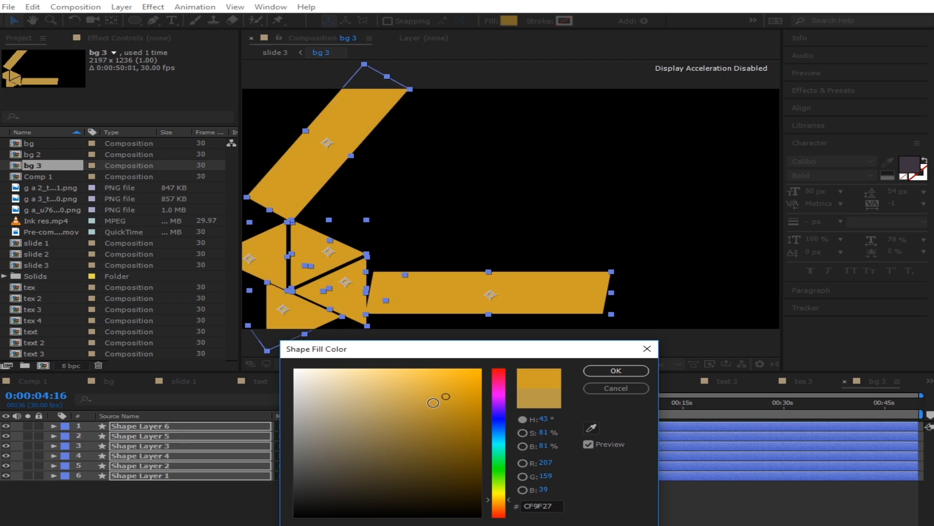
left_click(418, 390)
left_click(447, 408)
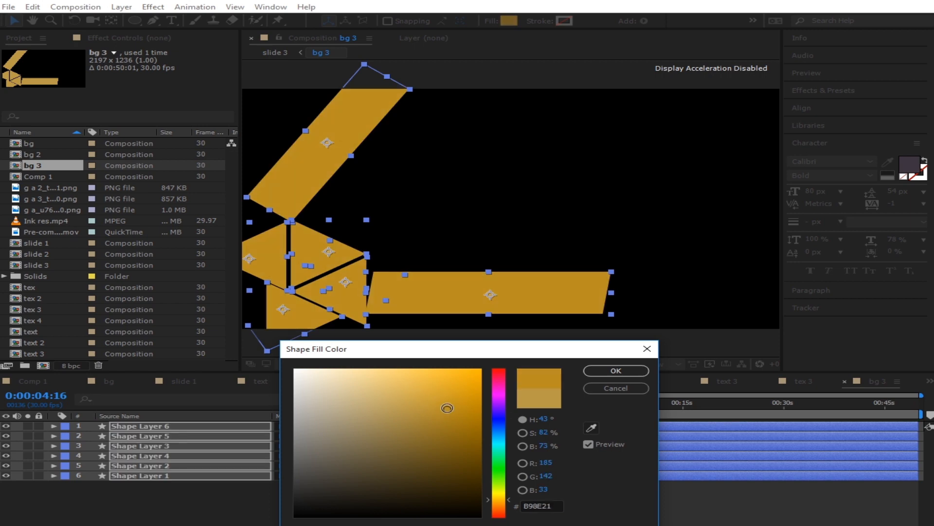
left_click(444, 389)
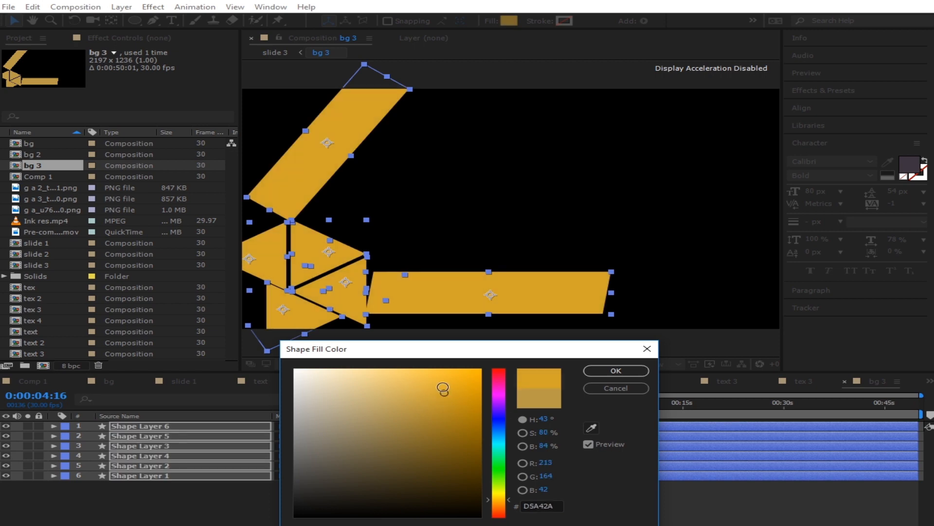
left_click(616, 370)
Return to slide 3 and scale its bg 3 layer to 102%
left_click(797, 381)
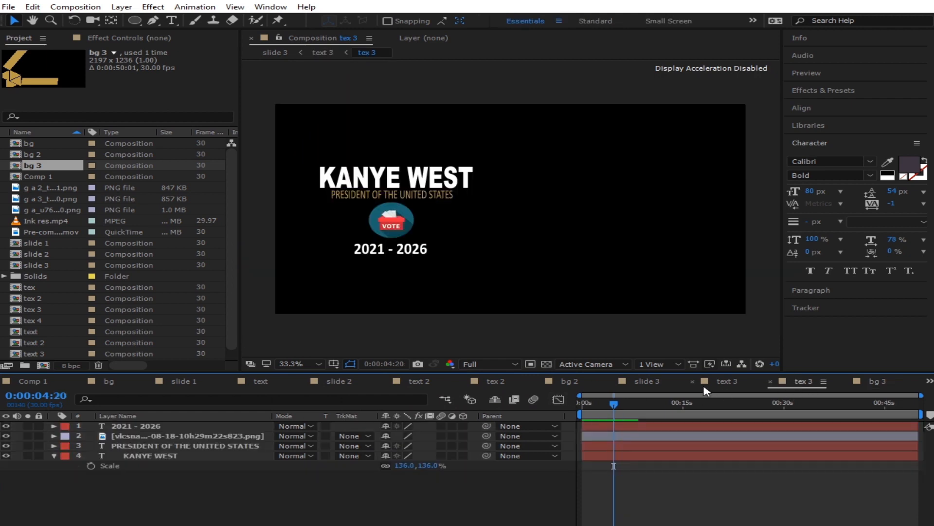
left_click(719, 382)
left_click(649, 384)
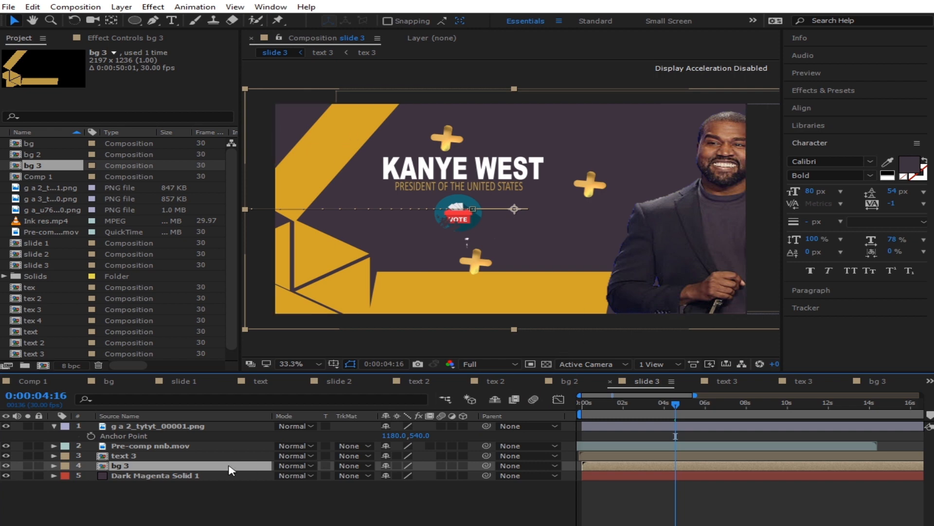
key("s")
left_click_drag(430, 476, 431, 472)
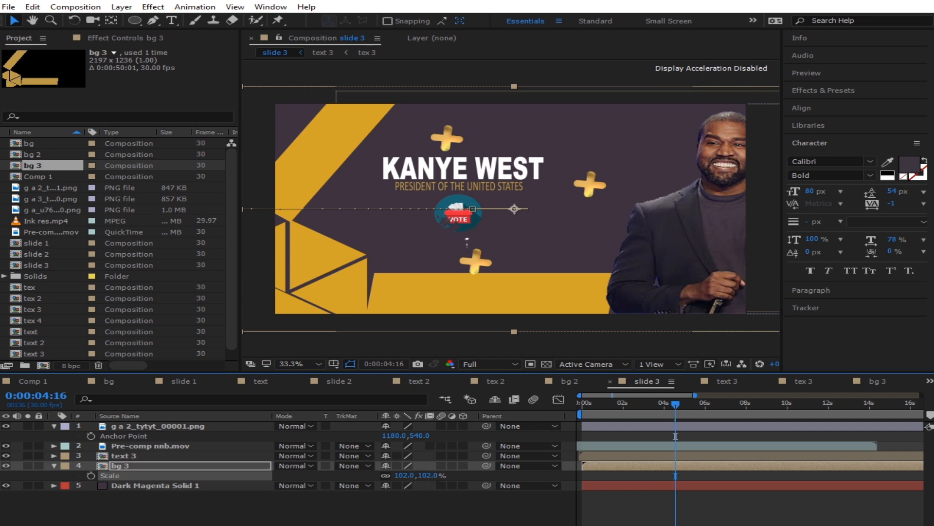
Preview slide 3's animation from the start at Quarter resolution and restore Full resolution
left_click_drag(675, 403, 755, 403)
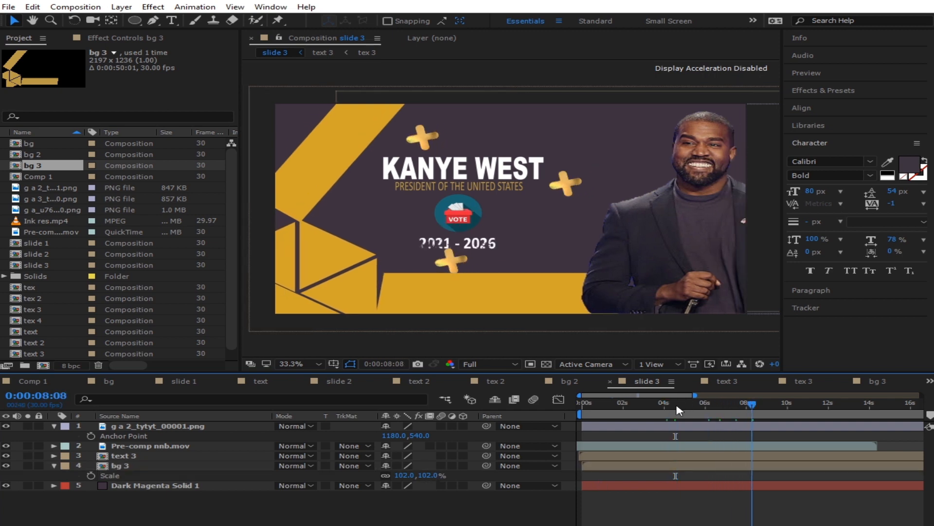
key("Home")
left_click(486, 366)
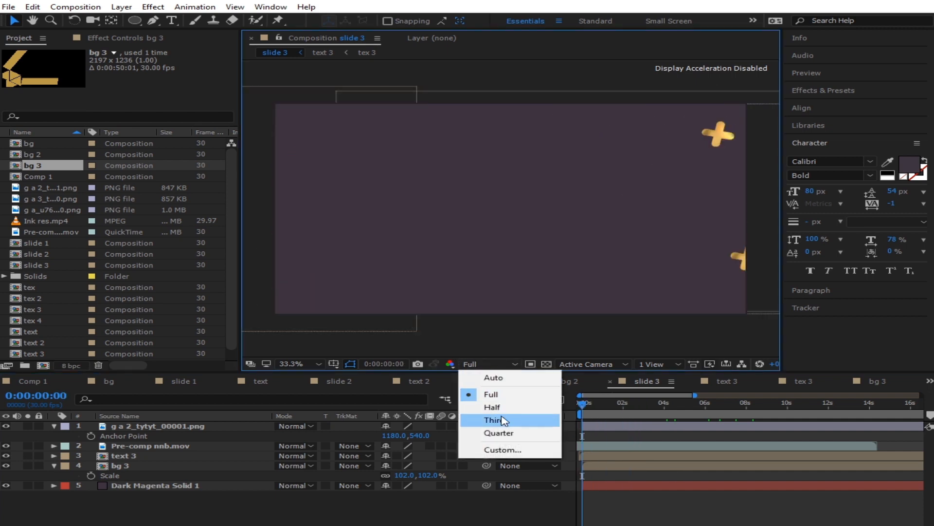
left_click(499, 420)
left_click(487, 364)
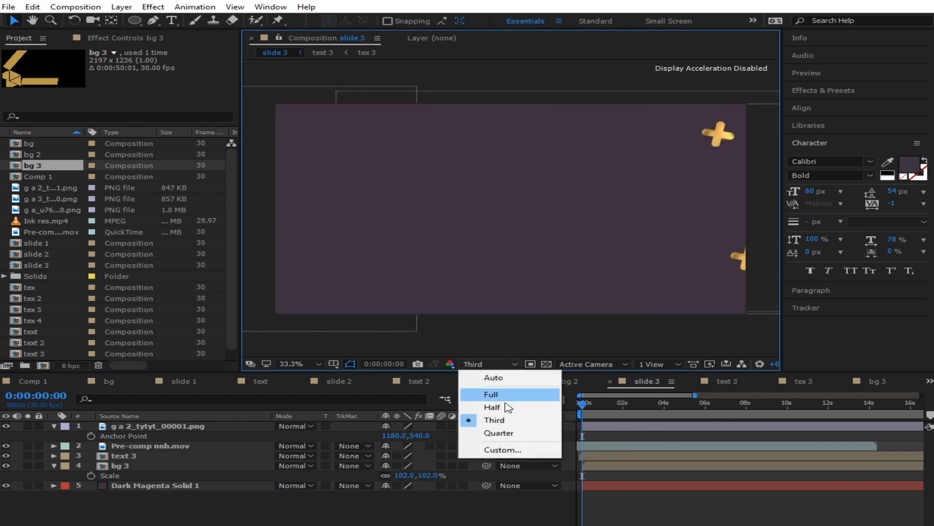
left_click(501, 434)
key("space")
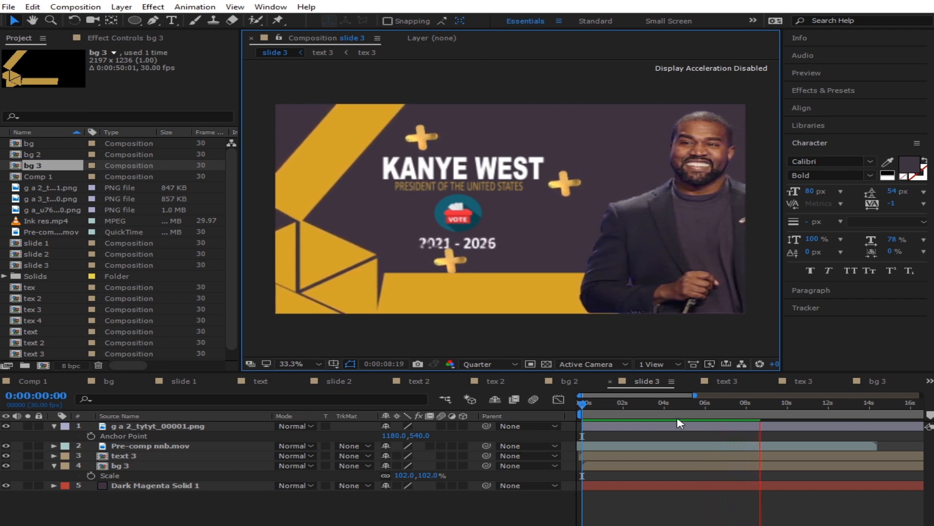
key("space")
left_click(476, 367)
left_click(487, 391)
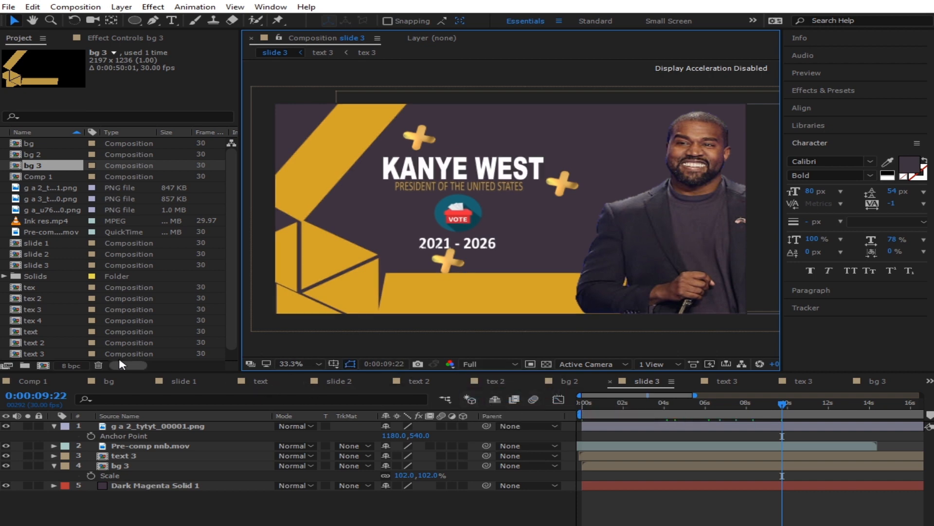
Create a new composition at 2197 × 1236 px, 30 fps, with a duration of 0:00:50:01
left_click(44, 365)
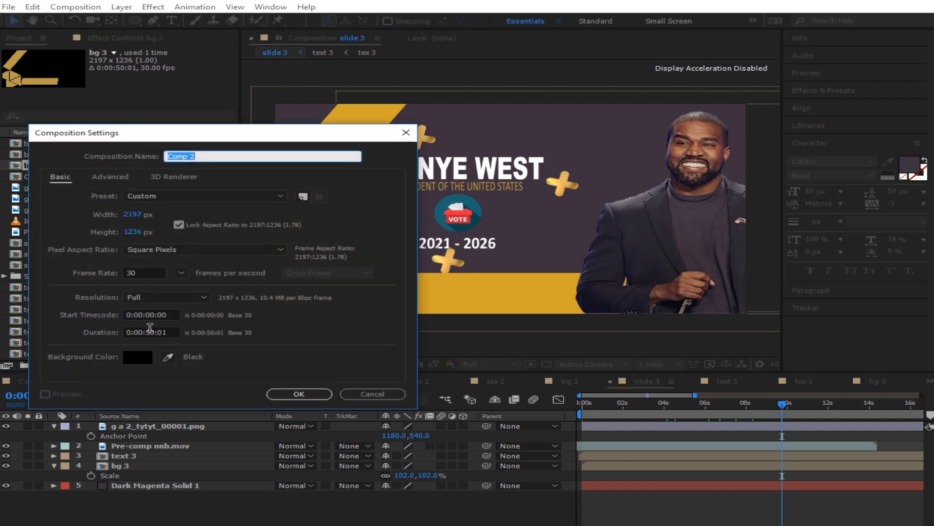
left_click(307, 393)
key("comma")
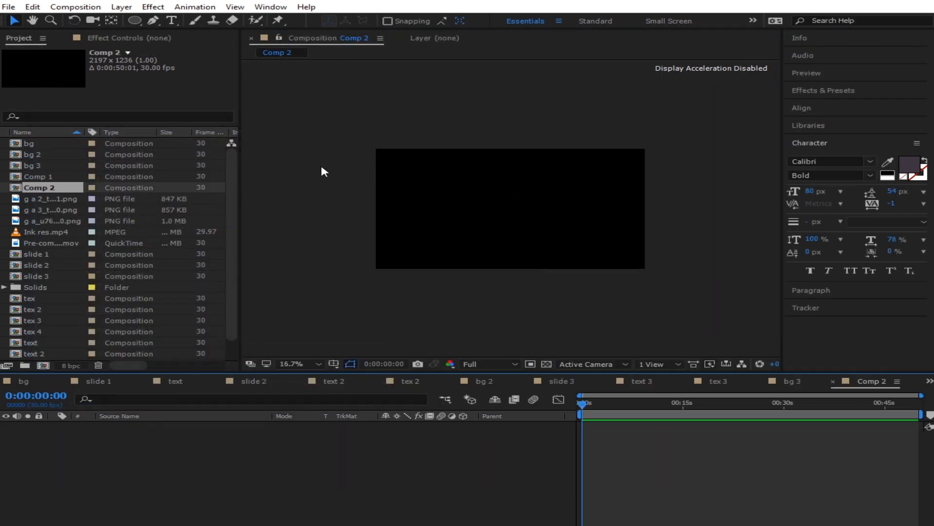
Add a bright red solid of 2197 × 1236 px to Comp 2
right_click(230, 456)
mouse_move(314, 348)
left_click(441, 379)
left_click(111, 362)
left_click_drag(499, 391, 498, 359)
left_click(481, 380)
left_click(616, 371)
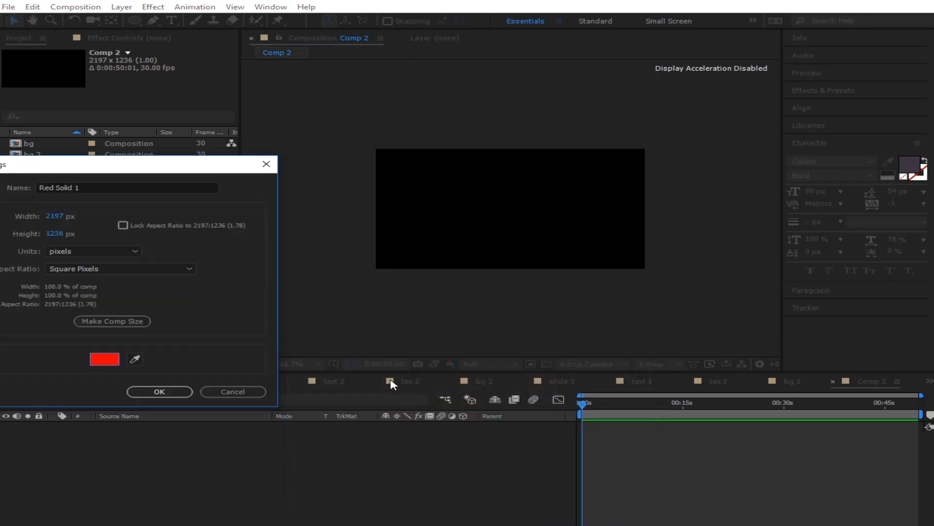
left_click(174, 391)
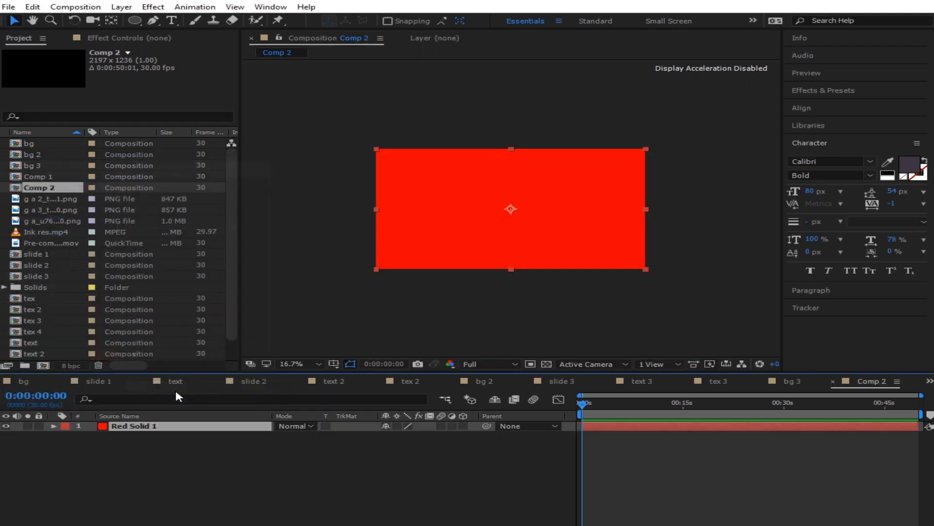
Keyframe the red solid's unlinked scale at 100% at 0:00:02:01 and 0% width at 0:00:00:00
left_click(384, 428)
key("s")
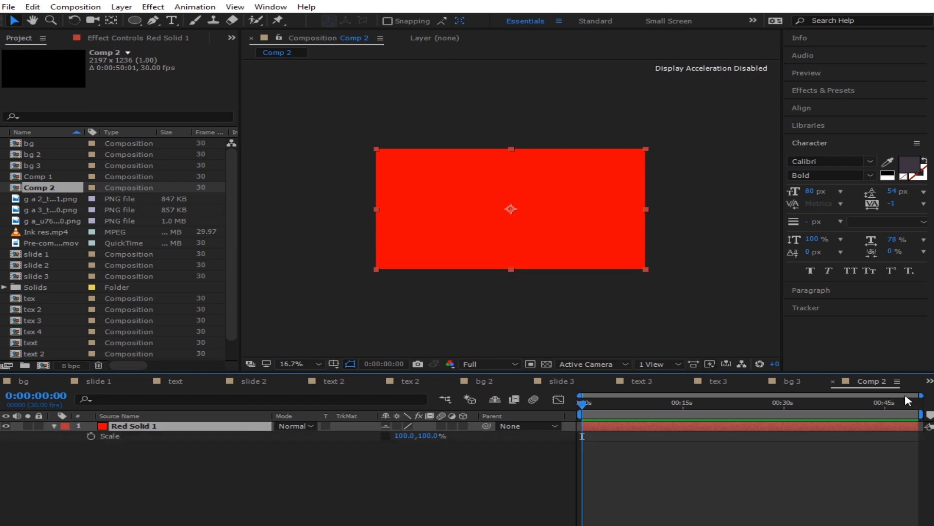
left_click_drag(921, 395, 673, 403)
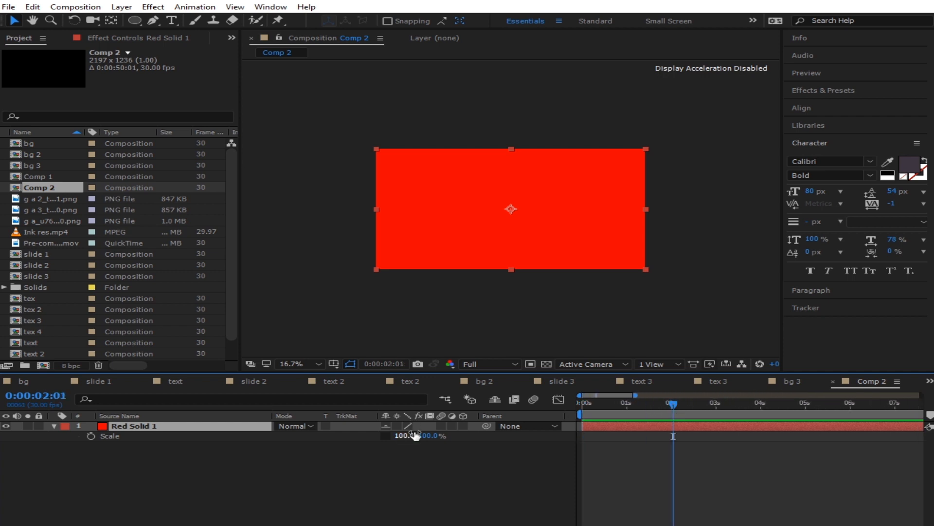
left_click(91, 436)
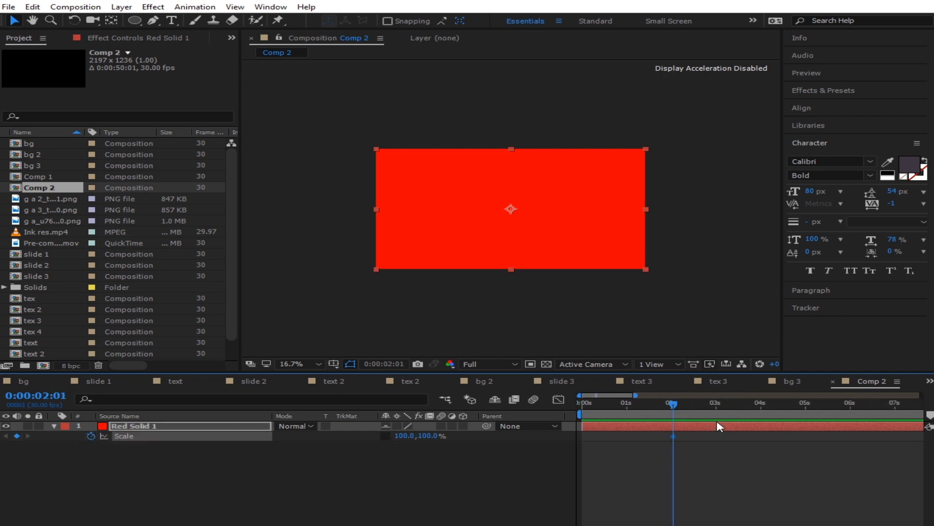
left_click_drag(674, 404, 345, 451)
left_click(400, 436)
type("0")
left_click(405, 489)
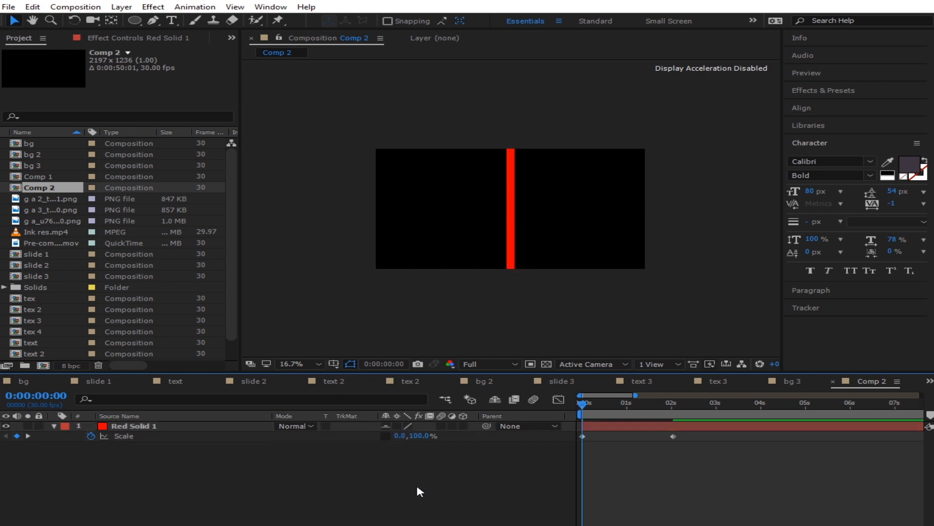
Apply Easy Ease to both scale keyframes and reshape the speed graph into a sharp peak midway
left_click_drag(784, 440, 570, 430)
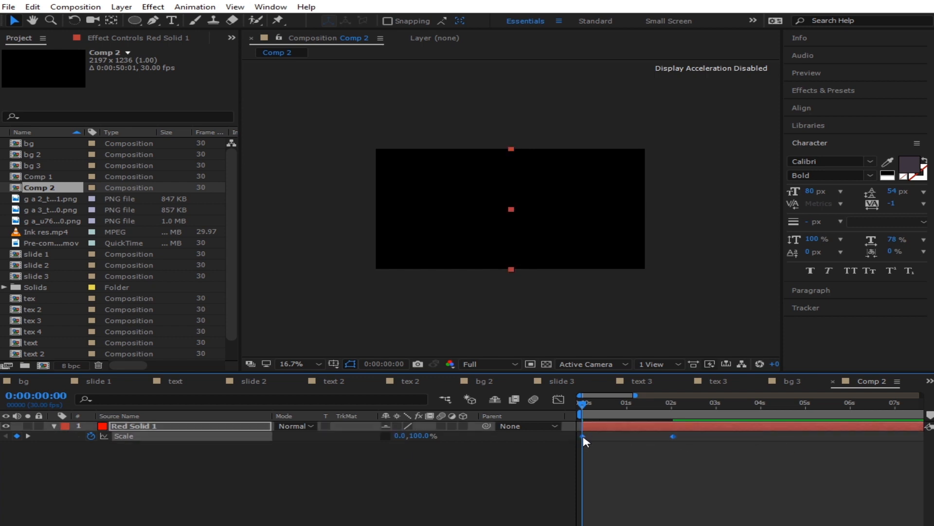
right_click(584, 440)
mouse_move(633, 427)
left_click(539, 411)
left_click(560, 399)
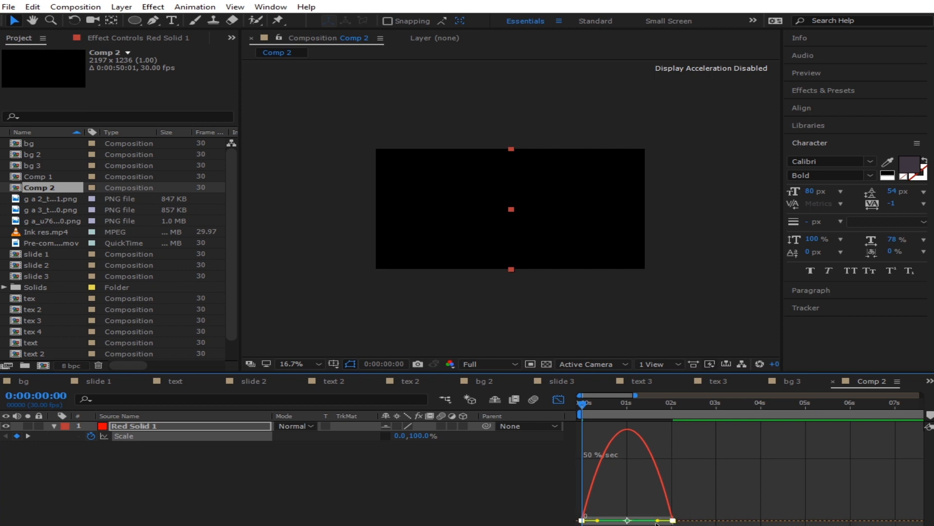
left_click_drag(655, 521, 614, 522)
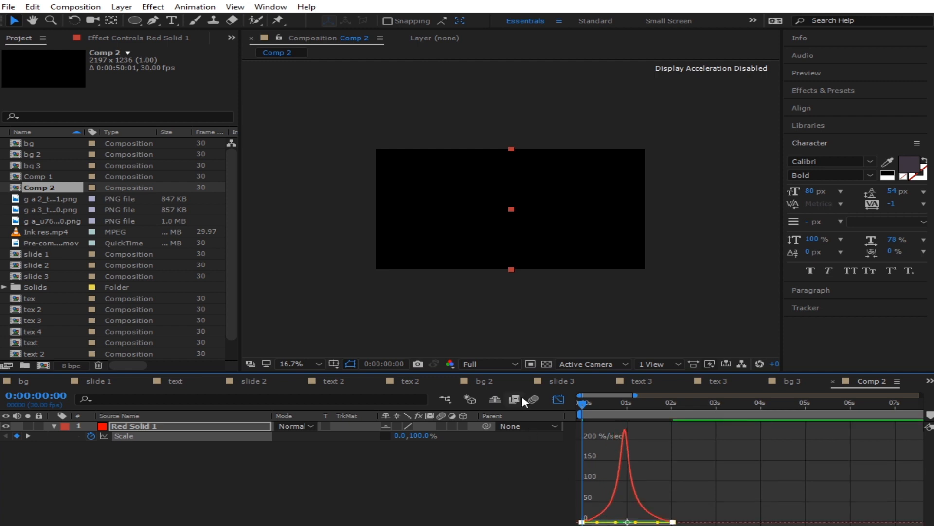
left_click(559, 401)
Preview the red solid's widening animation in Comp 2 and return to the first frame
left_click_drag(589, 404, 554, 411)
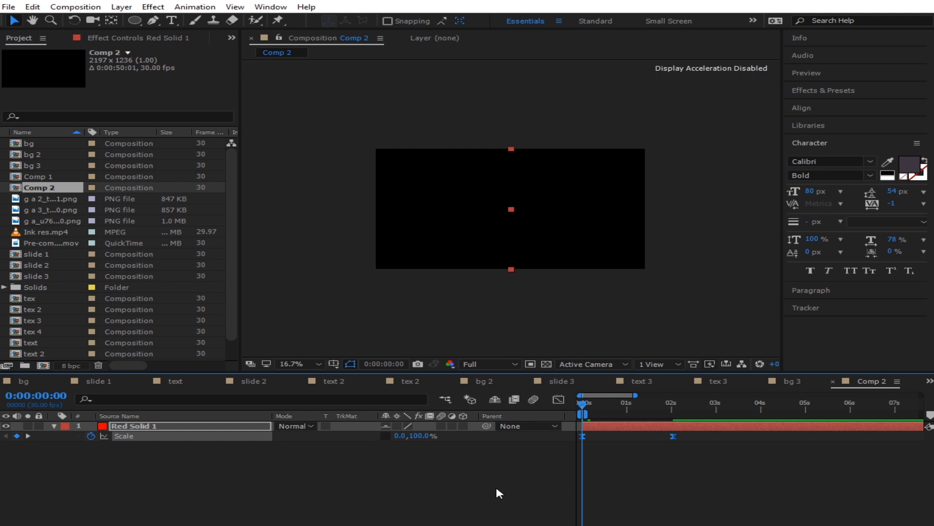
left_click_drag(586, 415, 890, 428)
key("space")
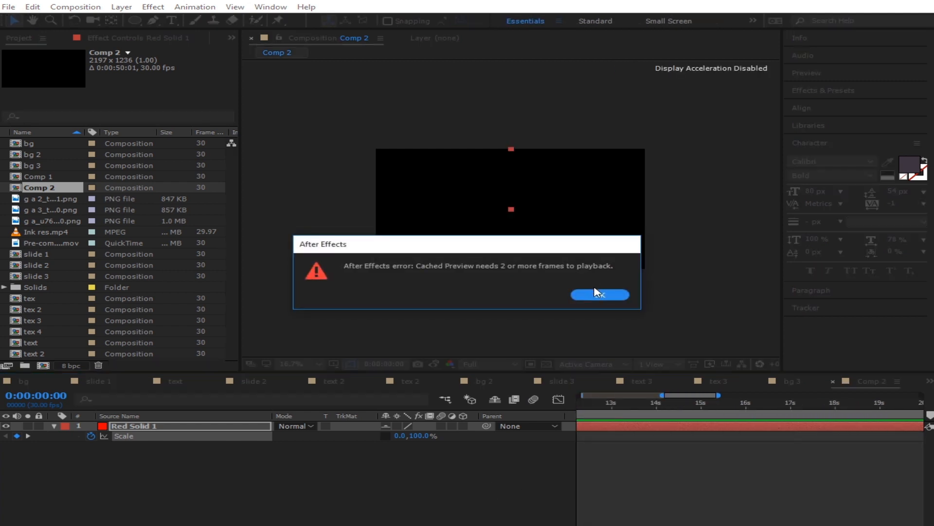
left_click(600, 296)
key("space")
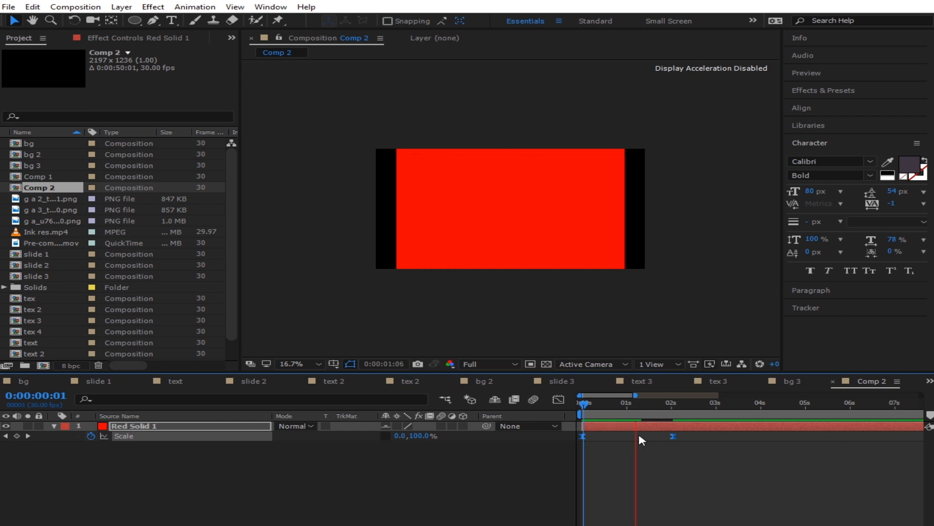
left_click(651, 415)
left_click_drag(628, 412, 555, 418)
key("space")
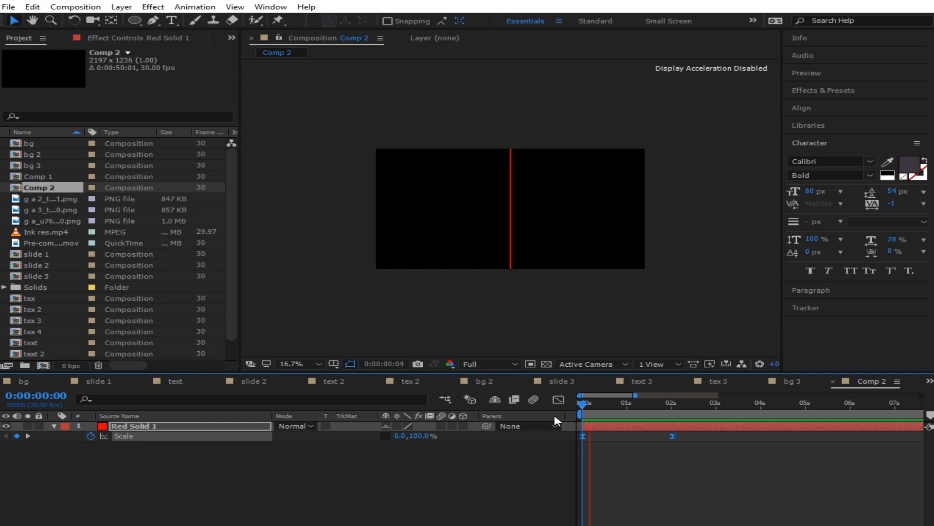
left_click_drag(647, 407, 694, 404)
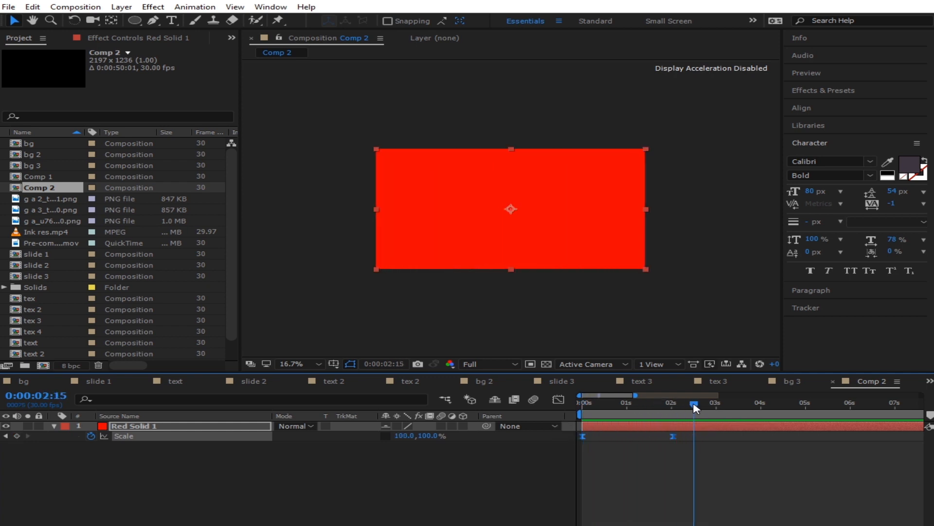
left_click_drag(695, 408, 576, 441)
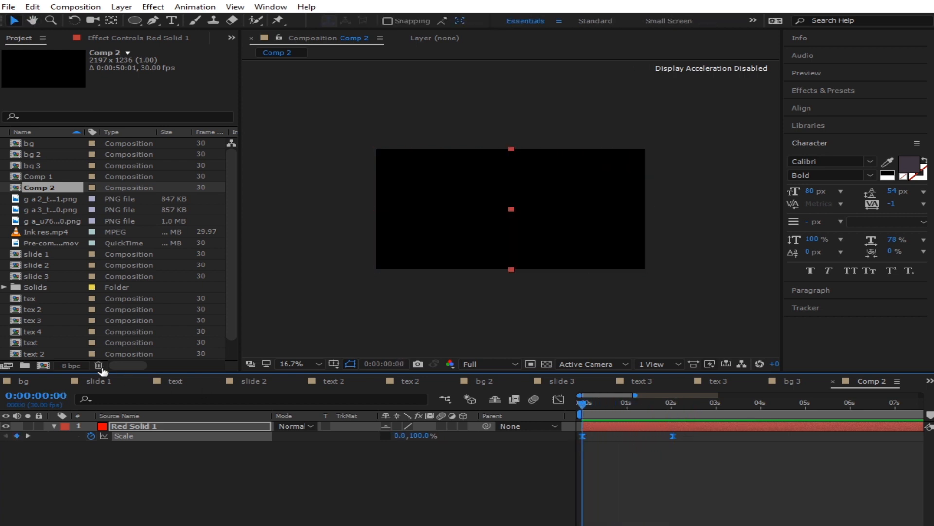
Create another composition, Comp 3, with the same settings and place the slide 1 composition in it
left_click(43, 366)
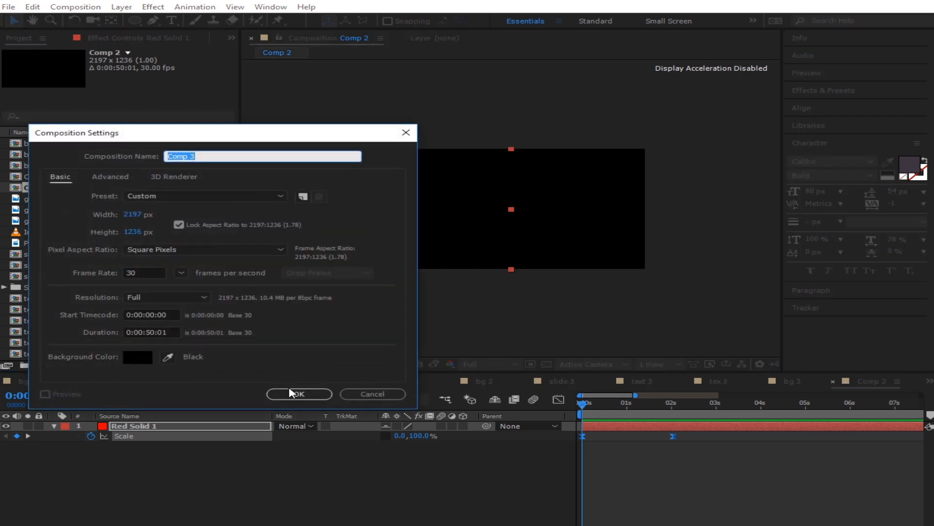
left_click(290, 392)
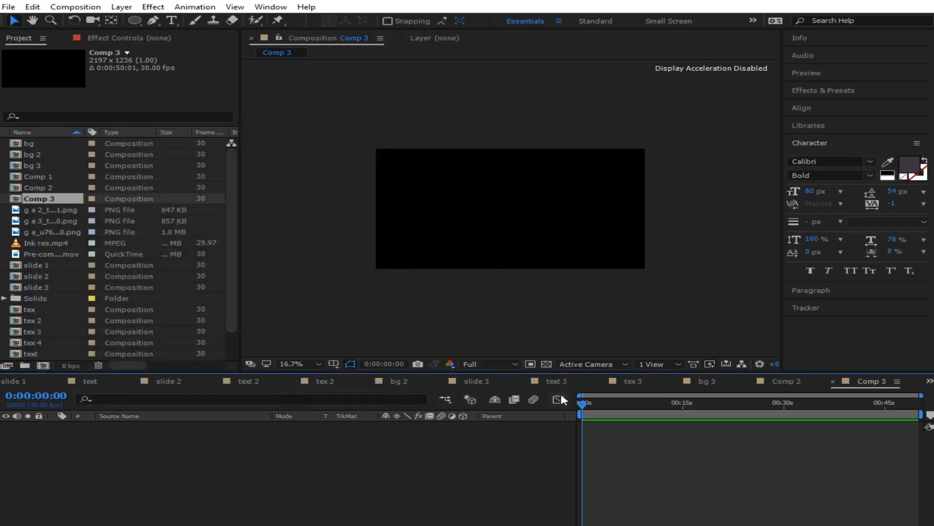
left_click(787, 382)
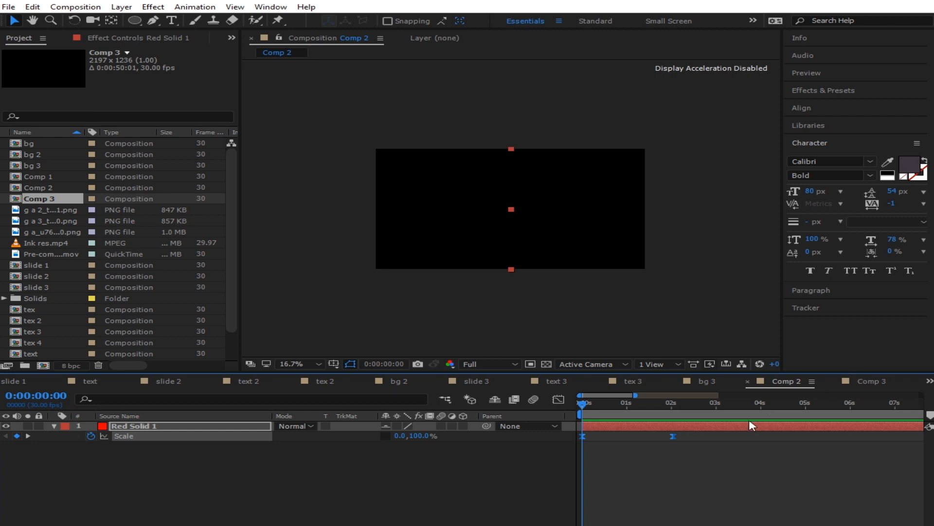
left_click(864, 383)
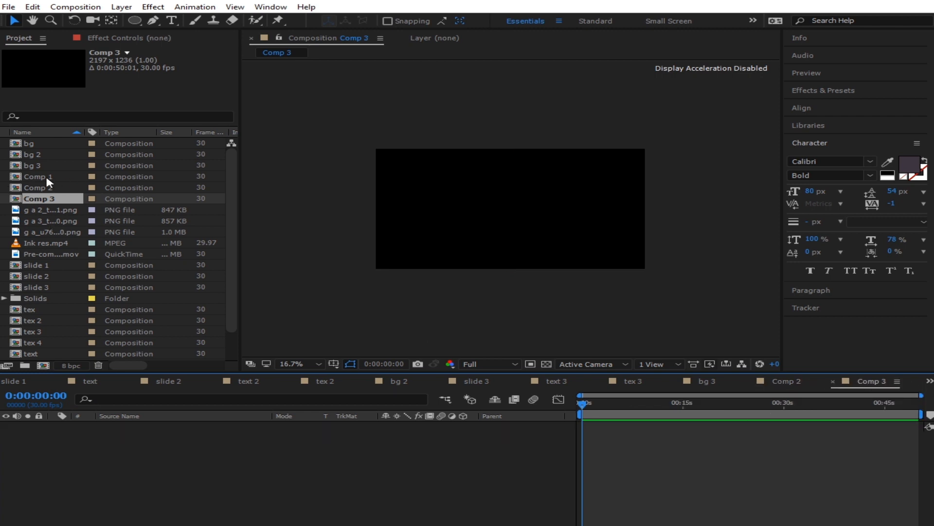
left_click(43, 265)
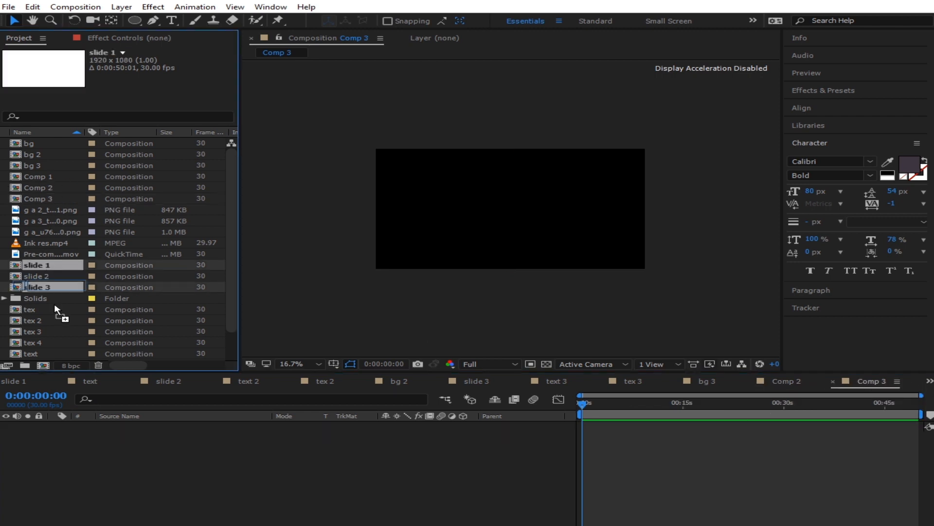
left_click_drag(117, 487, 119, 487)
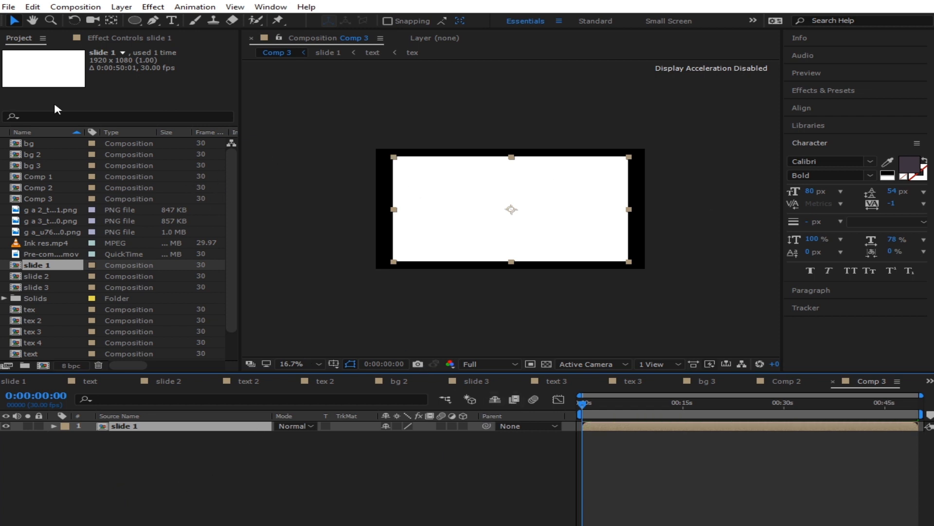
left_click(75, 6)
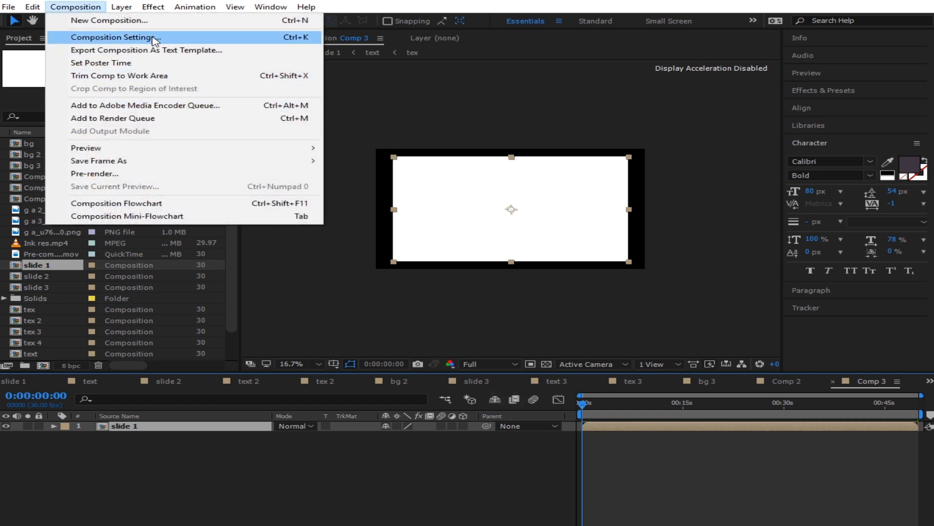
left_click(115, 50)
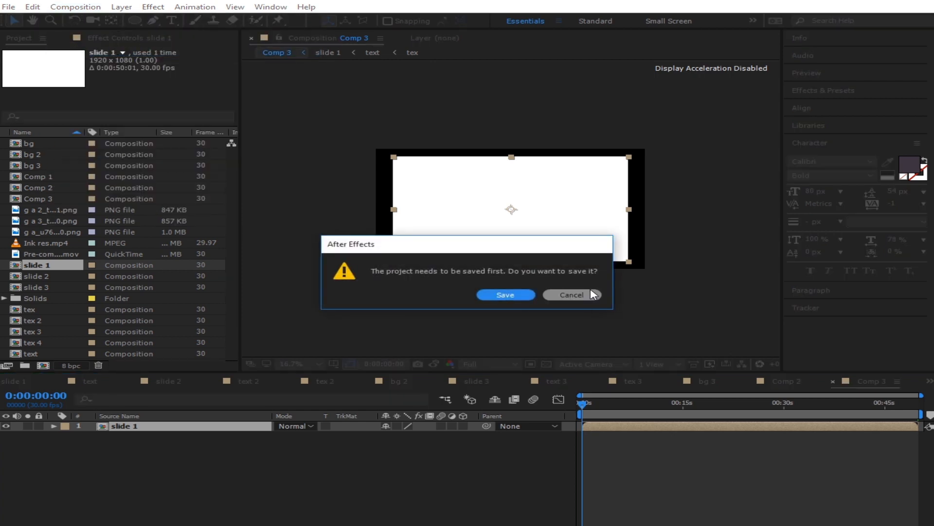
left_click(571, 294)
Resize Comp 3 to 1920 × 1080 px in its composition settings
left_click(66, 5)
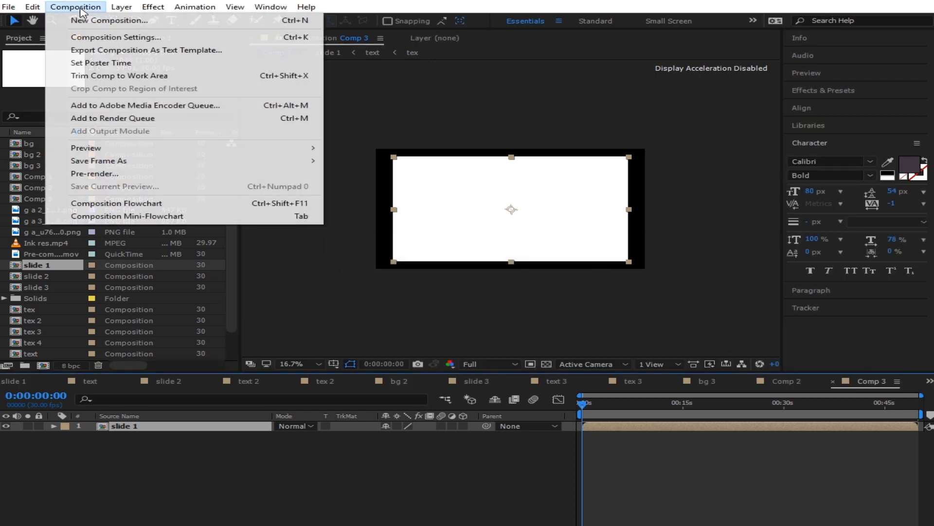
left_click(114, 35)
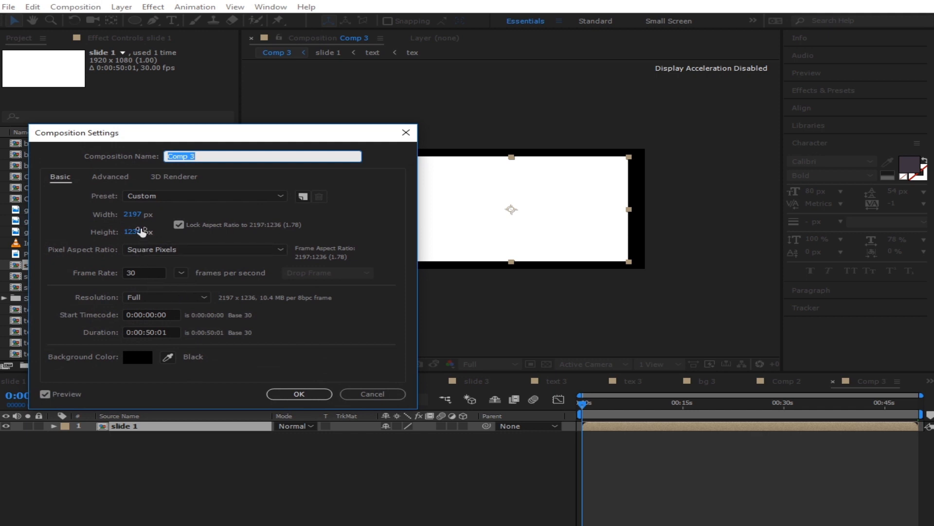
left_click(132, 214)
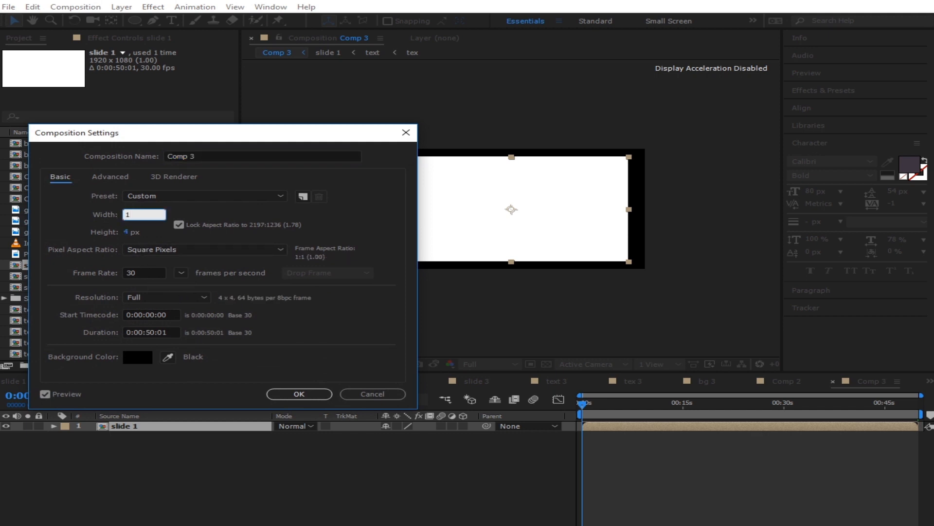
left_click(199, 214)
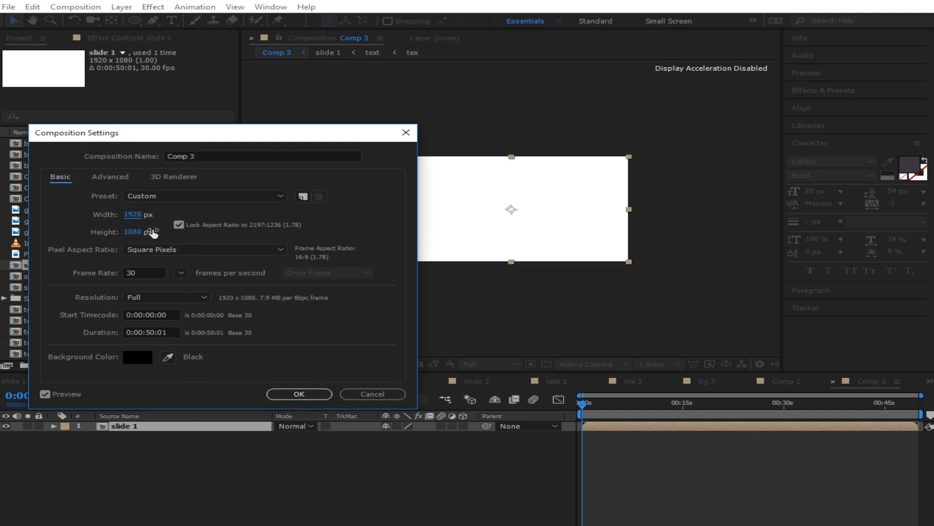
left_click(298, 393)
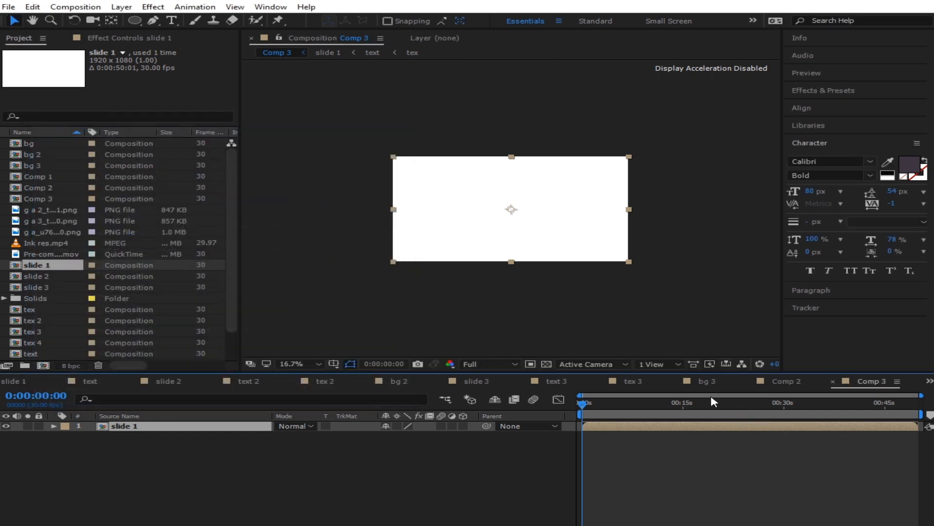
Place the Comp 2 composition above slide 1 in Comp 3 and scrub through its opening red animation
left_click(786, 383)
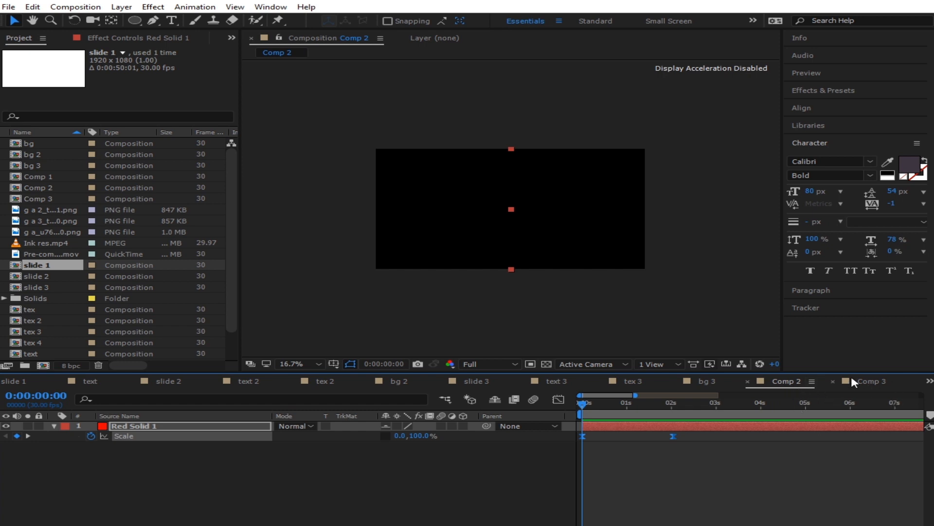
left_click(861, 383)
left_click_drag(51, 187, 185, 429)
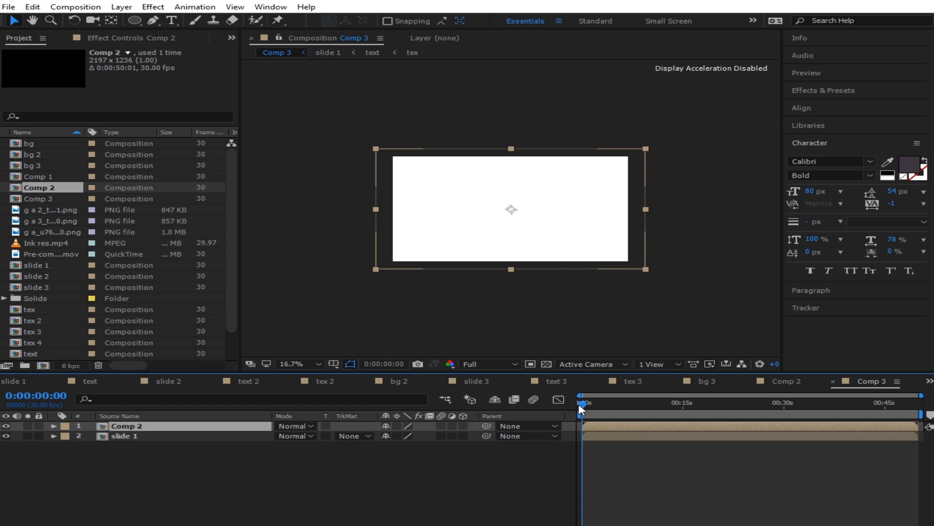
left_click_drag(587, 407, 600, 407)
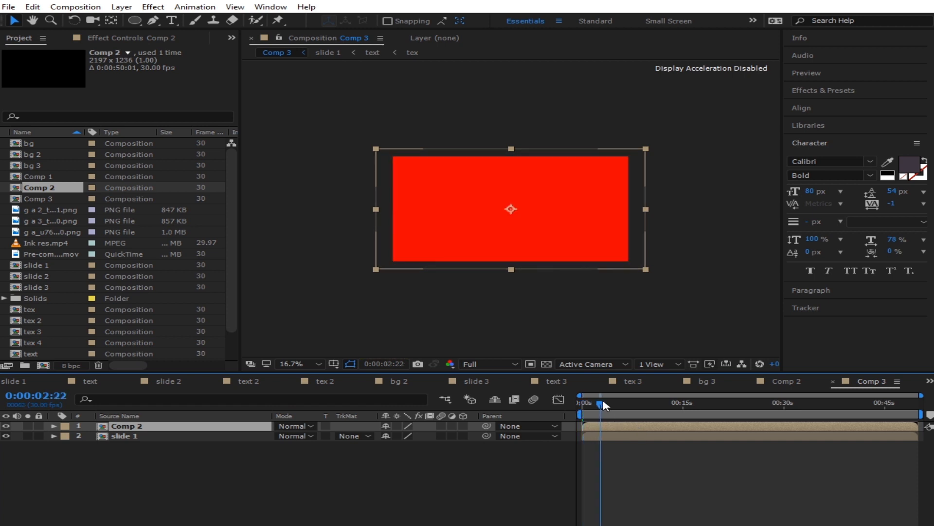
left_click_drag(583, 404, 604, 405)
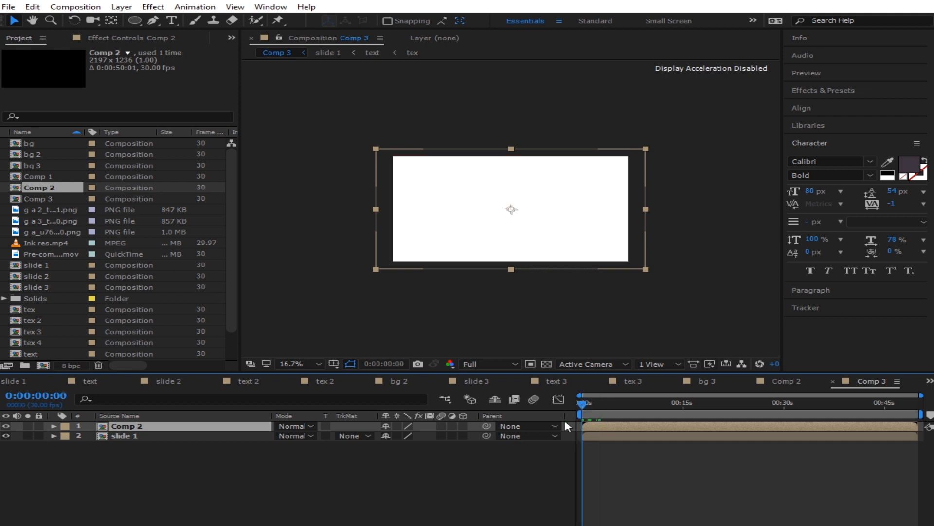
Set the slide 1 layer's track matte to Alpha Matte "Comp 2"
left_click(179, 435)
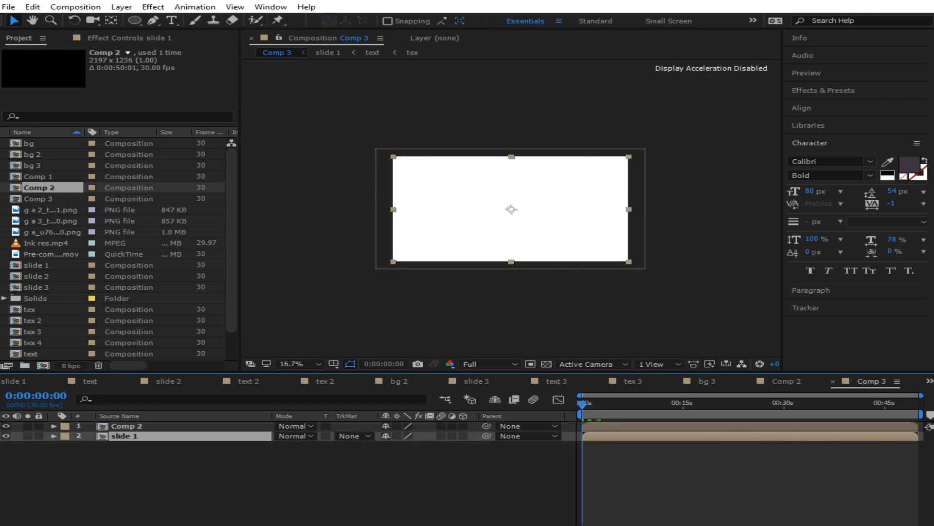
left_click(368, 436)
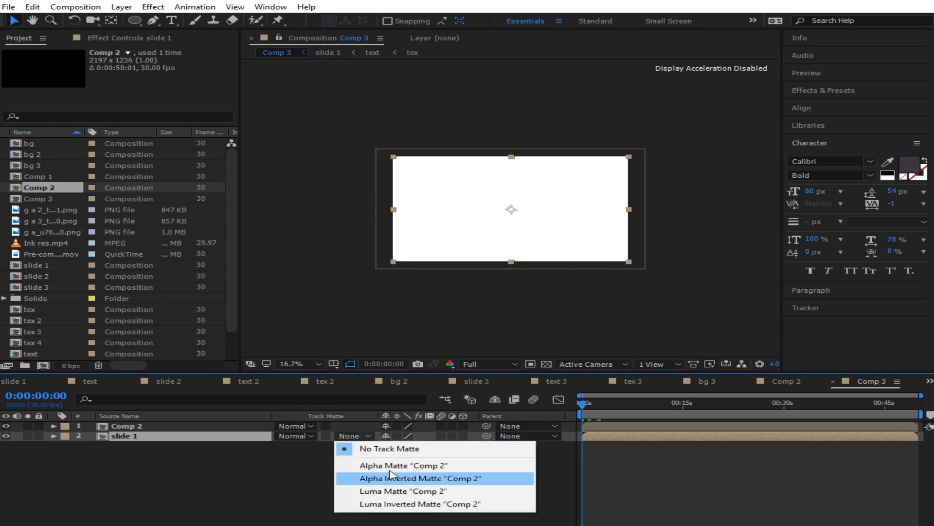
left_click(393, 466)
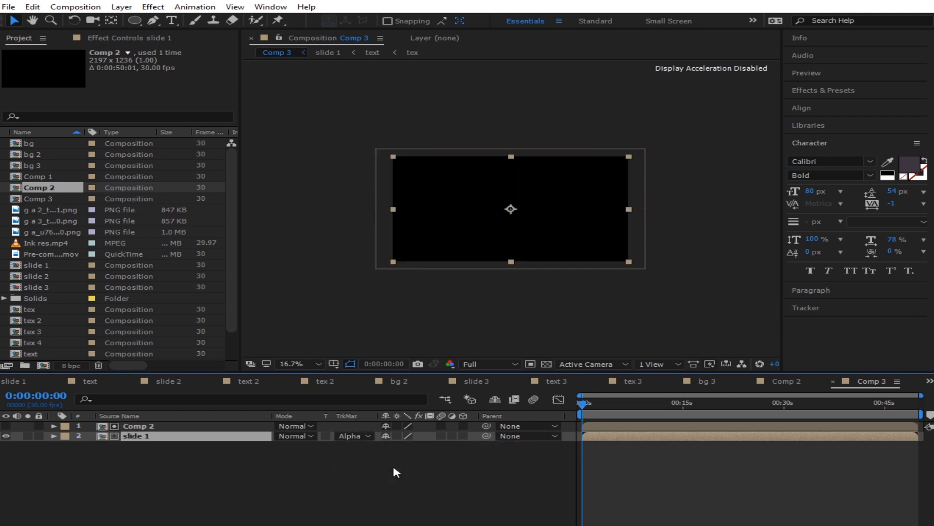
Show the transparency grid, lower the preview resolution to Quarter, and preview slide 1's reveal from the first frame
left_click(547, 364)
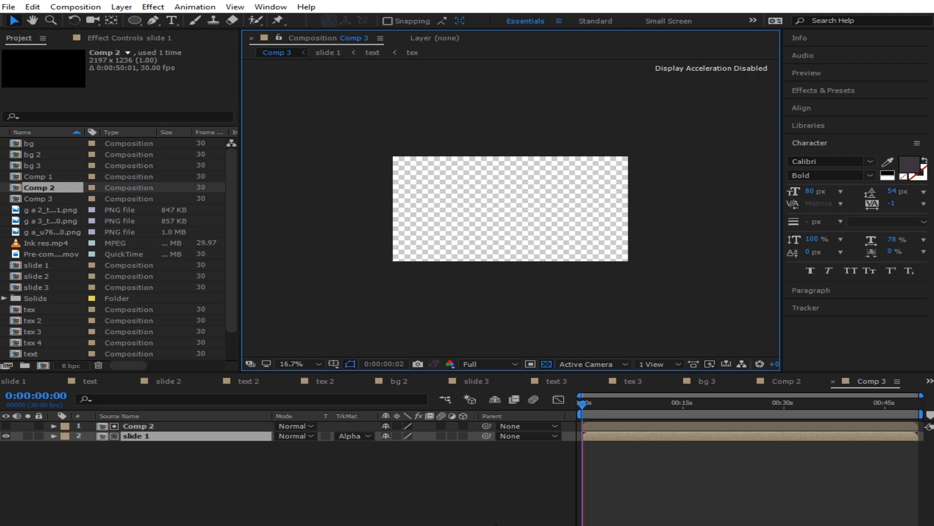
left_click(487, 364)
left_click(504, 432)
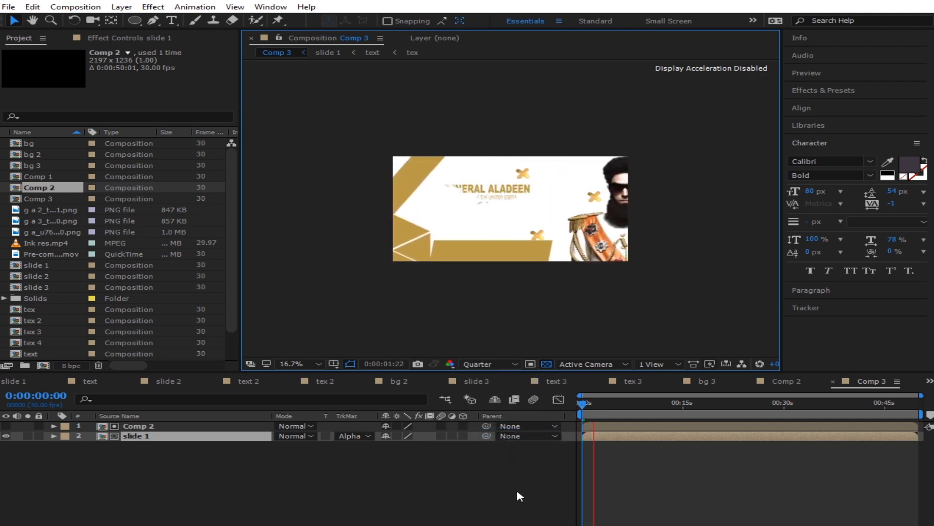
scroll(519, 215, "up", 1)
left_click_drag(607, 411, 562, 434)
key("space")
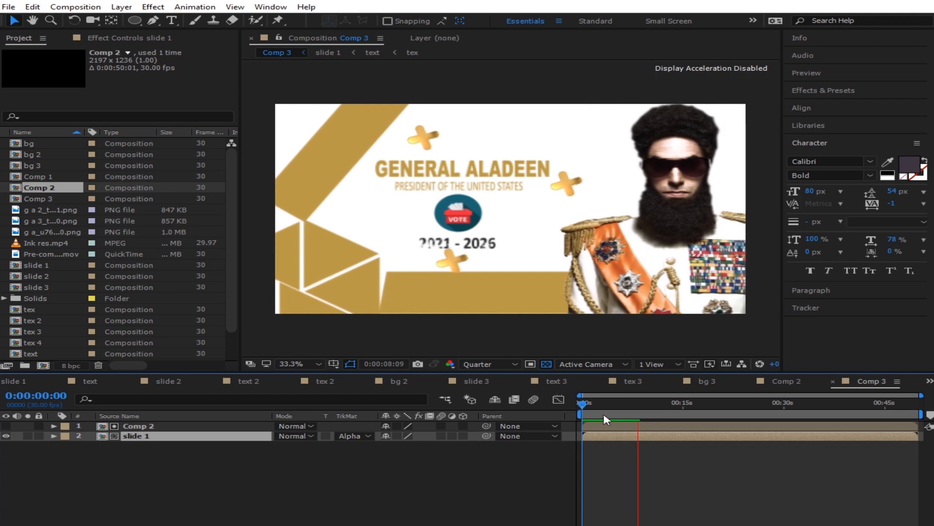
Add slide 2 as the top layer in Comp 3, starting at 0:00:10:21
left_click(653, 416)
left_click_drag(653, 417, 655, 435)
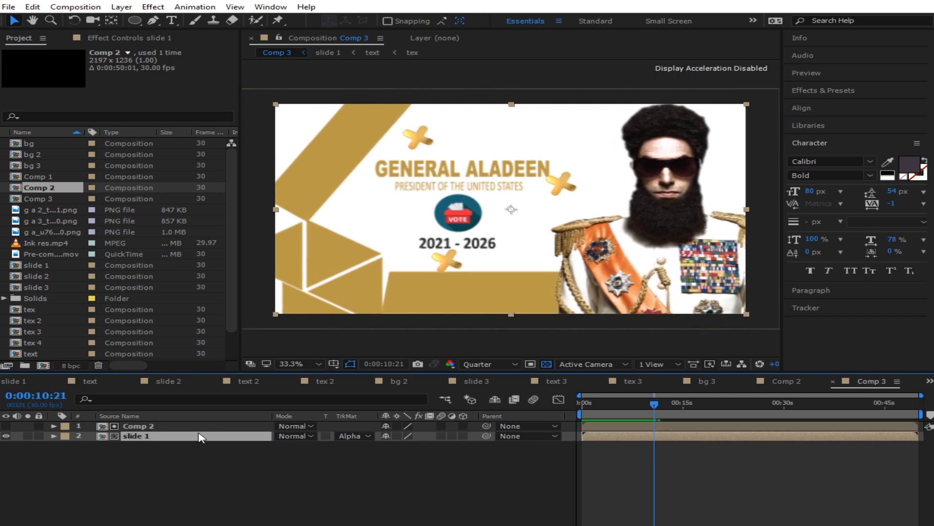
left_click_drag(48, 279, 265, 424)
left_click_drag(602, 432, 670, 430)
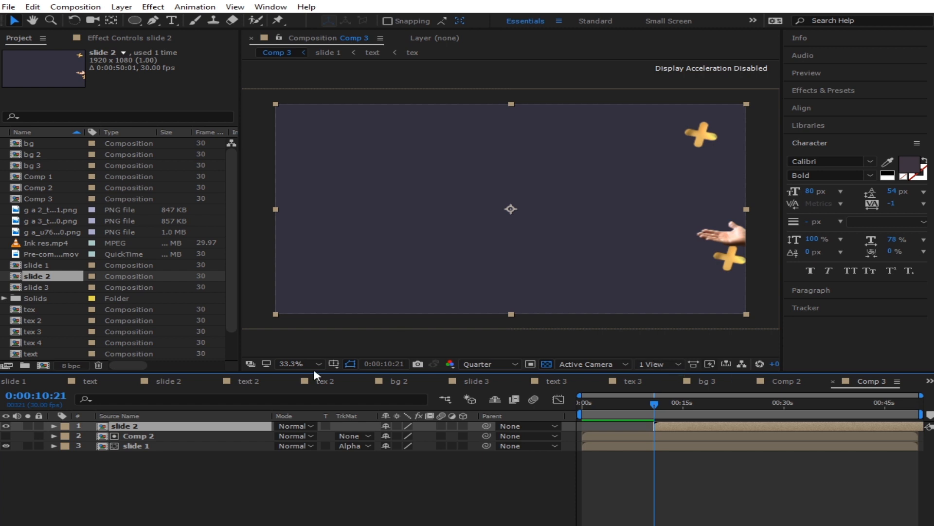
Add a second Comp 2 layer above slide 2, starting at 0:00:10:21, and use it as slide 2's Alpha Matte
left_click_drag(47, 188, 506, 429)
left_click_drag(598, 431, 667, 430)
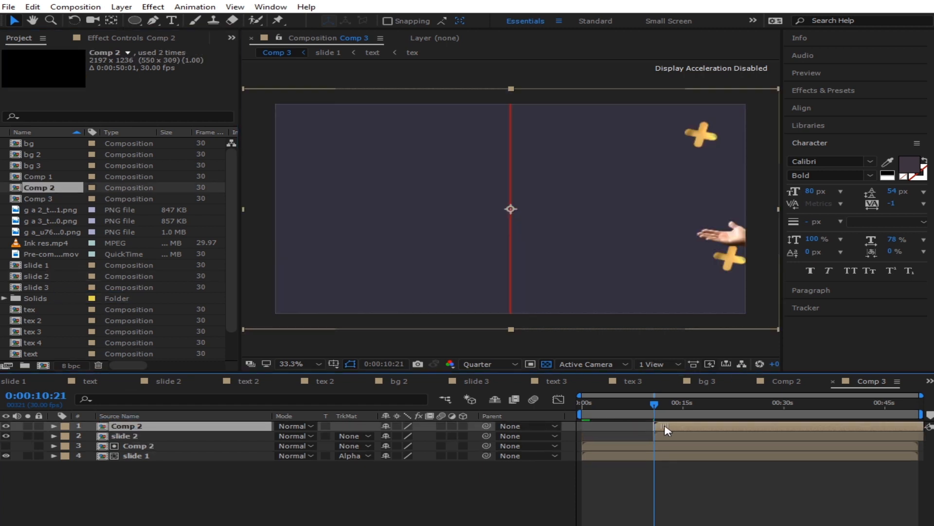
left_click(355, 436)
left_click(385, 461)
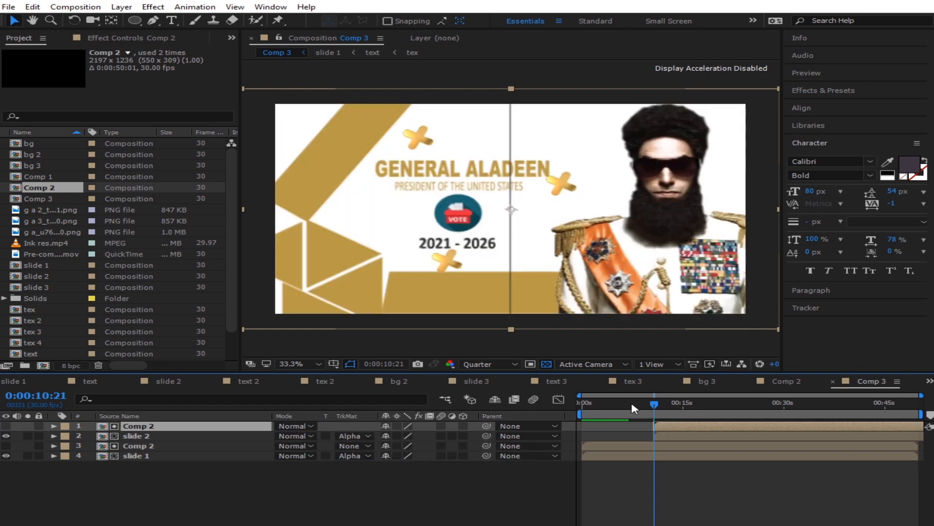
Preview the transition from slide 1 to slide 2, then replay from 0:00:03:21
left_click_drag(655, 404, 648, 404)
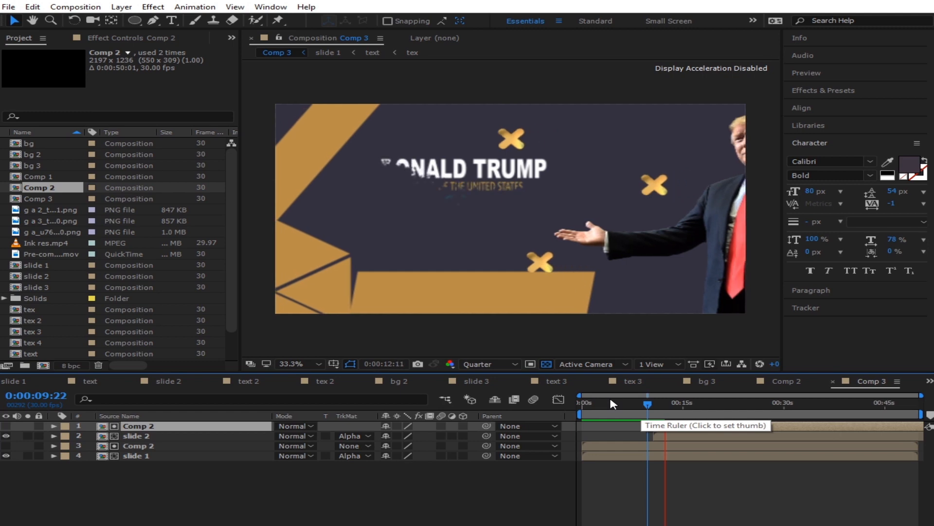
left_click_drag(674, 411, 607, 455)
key("space")
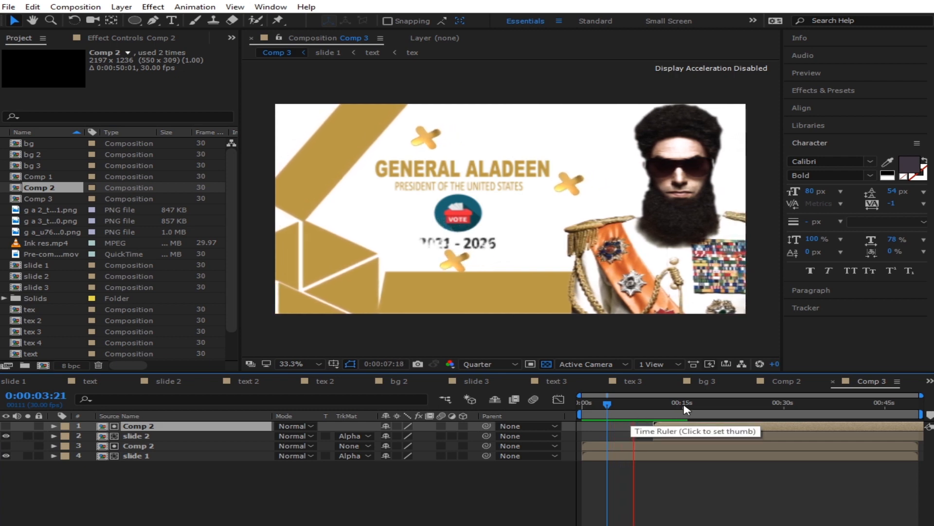
Move slide 2 and its Comp 2 matte together to start at about 0:00:09:18, and preview the transition
left_click(647, 409)
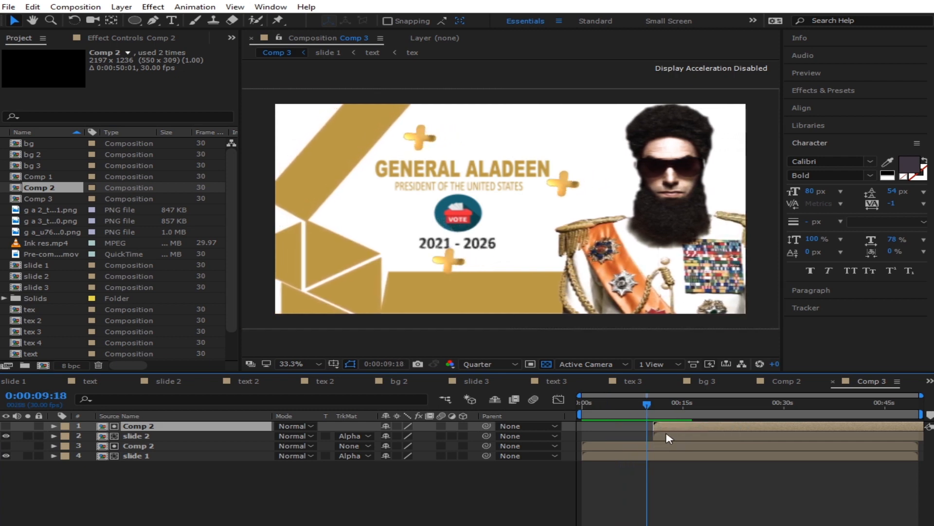
left_click(667, 435, "shift")
left_click_drag(670, 441, 667, 448)
left_click(641, 412)
key("space")
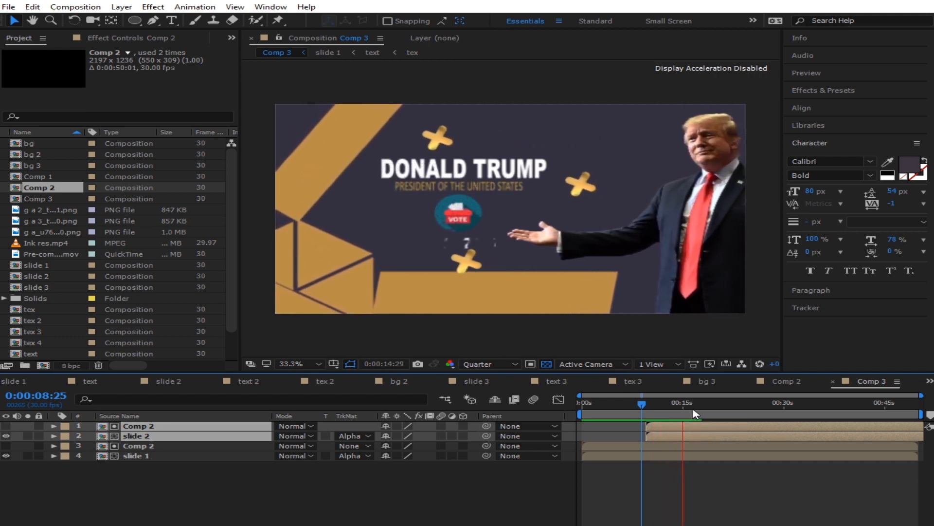
Add slide 3 as the top layer in Comp 3, starting at about 0:00:17:11
left_click(693, 414)
left_click_drag(694, 410, 700, 406)
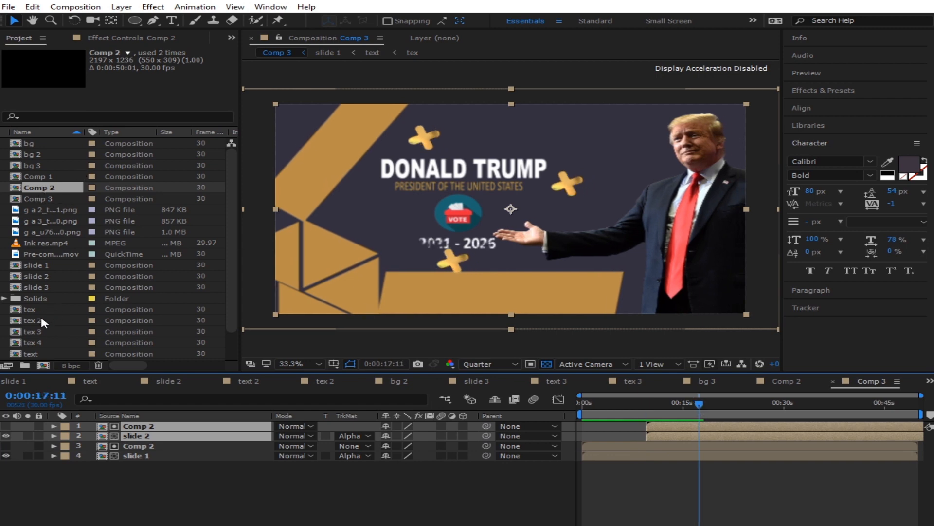
left_click_drag(36, 287, 61, 312)
left_click_drag(147, 419, 711, 436)
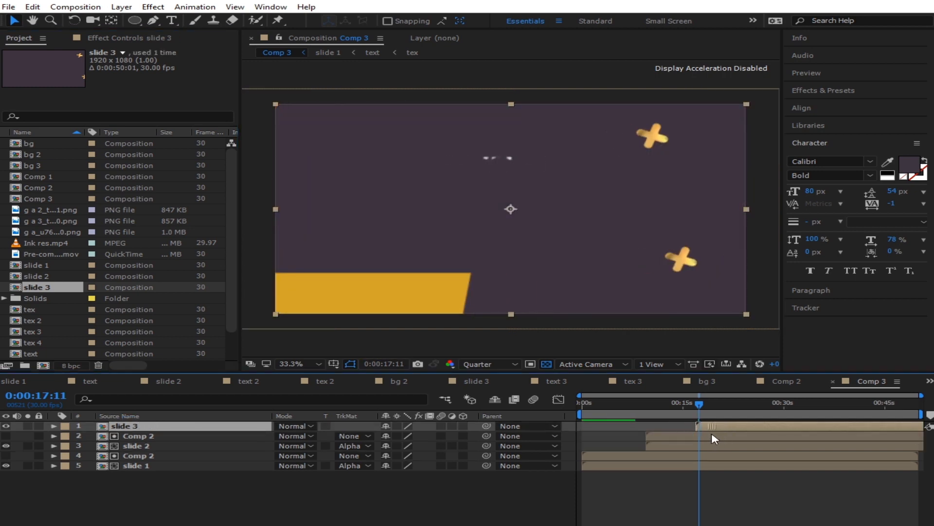
Add a third Comp 2 layer above slide 3, starting at about 0:00:17:11, and use it as slide 3's Alpha Matte
left_click(35, 188)
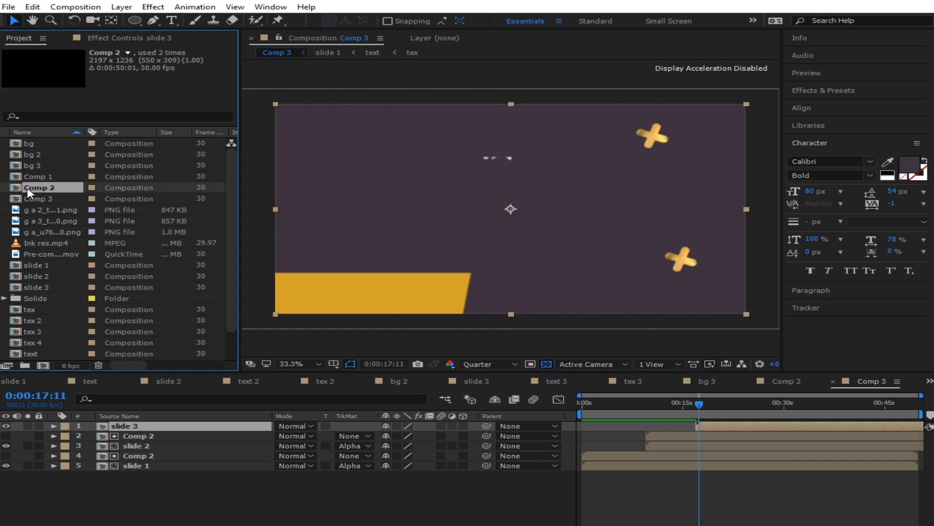
left_click_drag(52, 200, 168, 427)
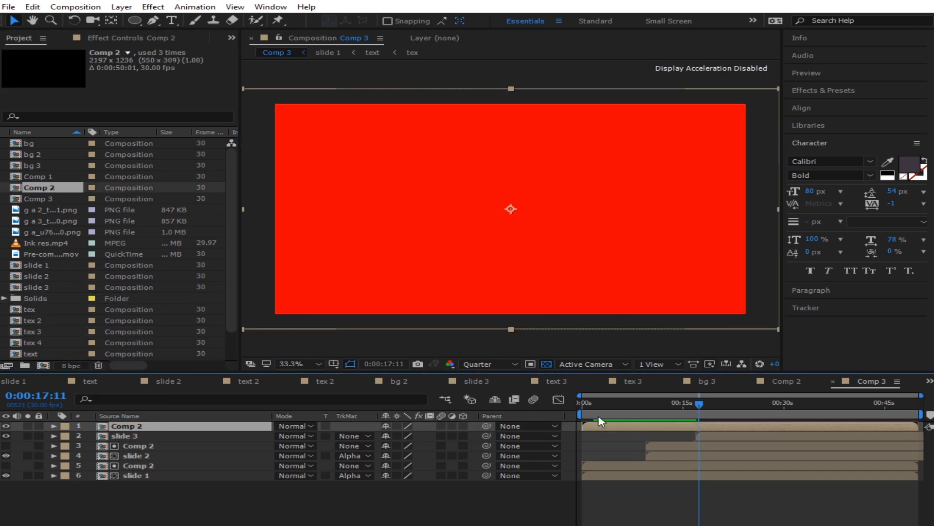
left_click_drag(607, 431, 717, 431)
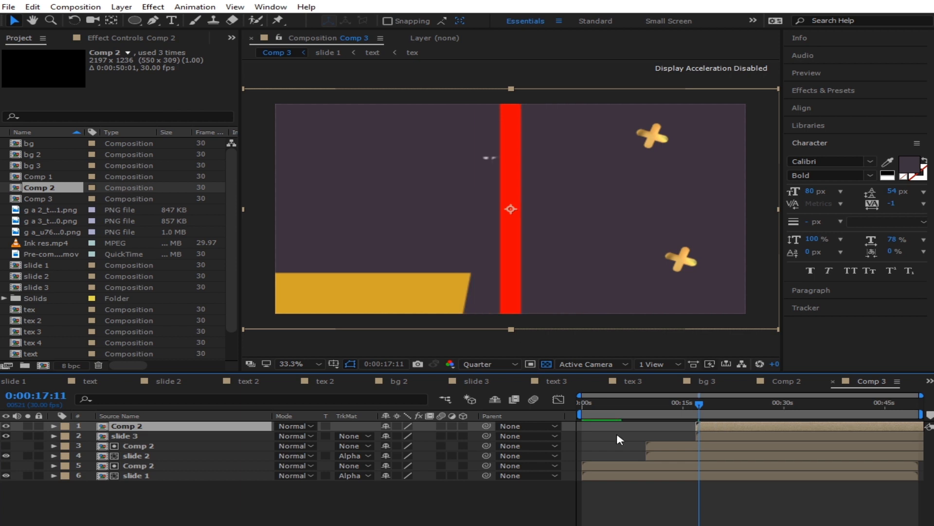
left_click(360, 437)
left_click(401, 463)
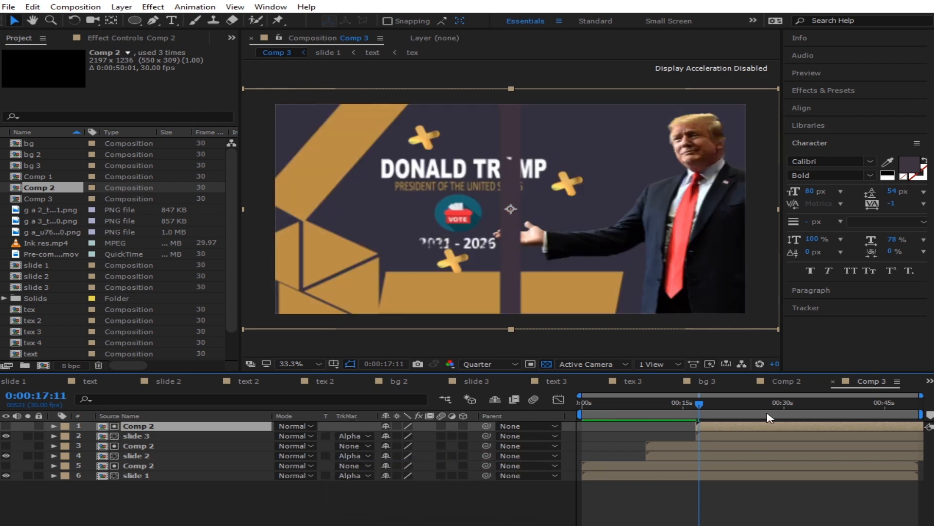
Preview the transition to slide 3 from 0:00:15:06 and scrub forward to 0:00:24:14
left_click_drag(694, 415, 680, 417)
key("space")
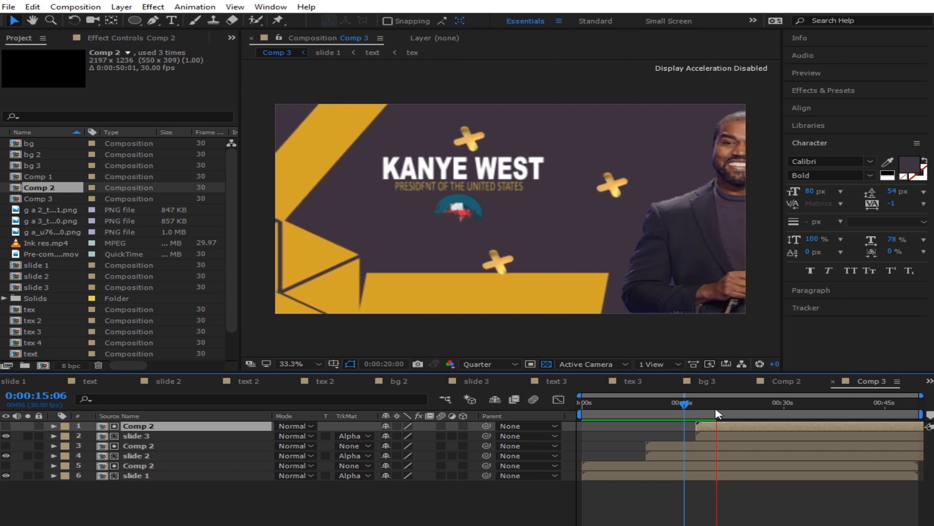
left_click_drag(721, 405, 748, 408)
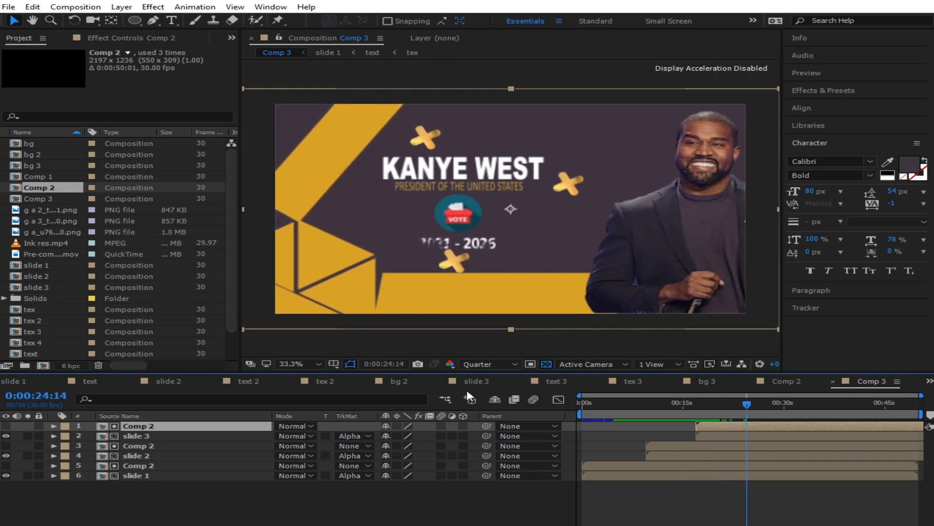
Check the slide 3 frame at Full preview resolution, and return the resolution to Quarter
left_click(501, 365)
left_click(511, 390)
left_click(477, 511)
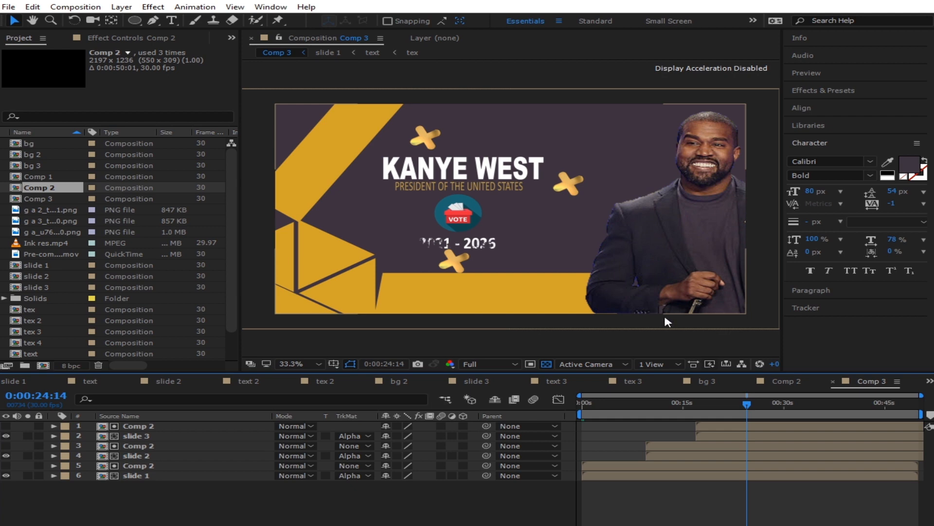
left_click(497, 366)
left_click(511, 437)
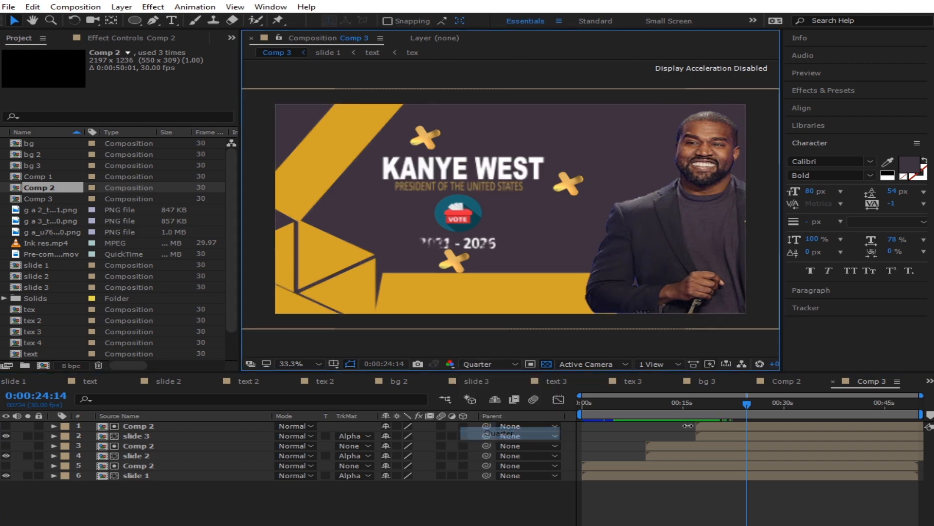
Preview the assembled three-slide sequence in Comp 3 from the first frame
left_click_drag(745, 411, 576, 417)
key("space")
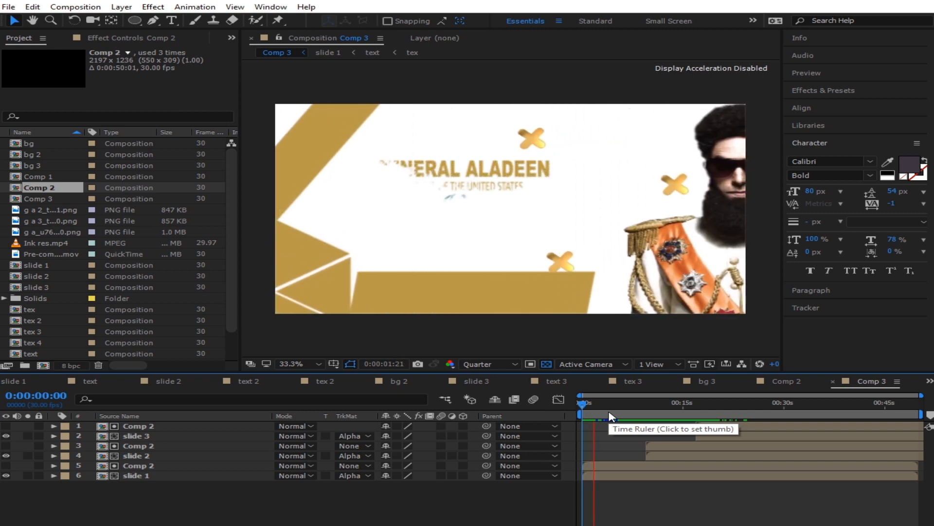